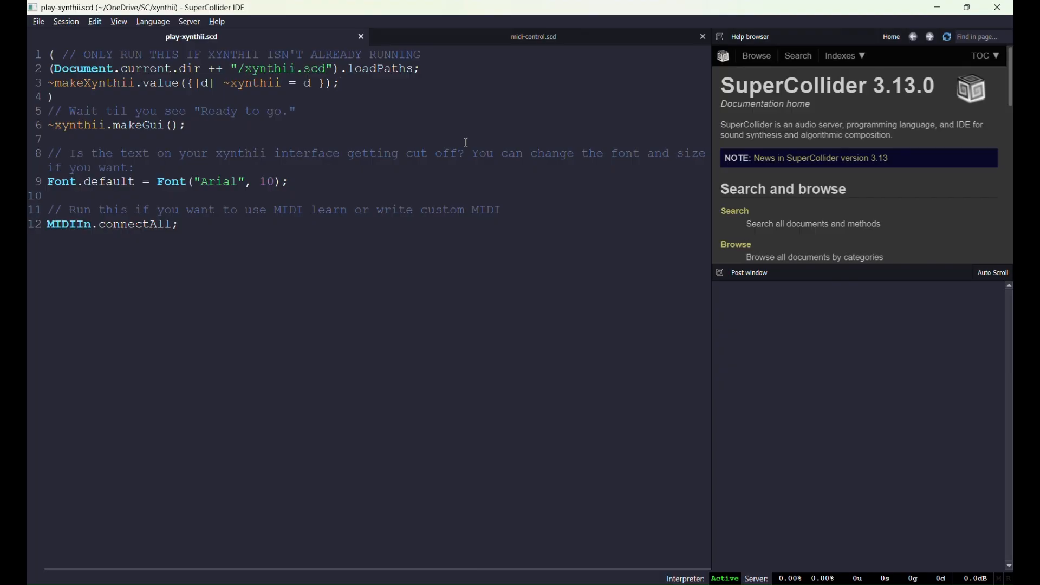
- Run the xynthii startup block in play-xynthii.scd and open its interface with ~xynthii.makeGui()
{"action": "key", "text": "ctrl+Return"}
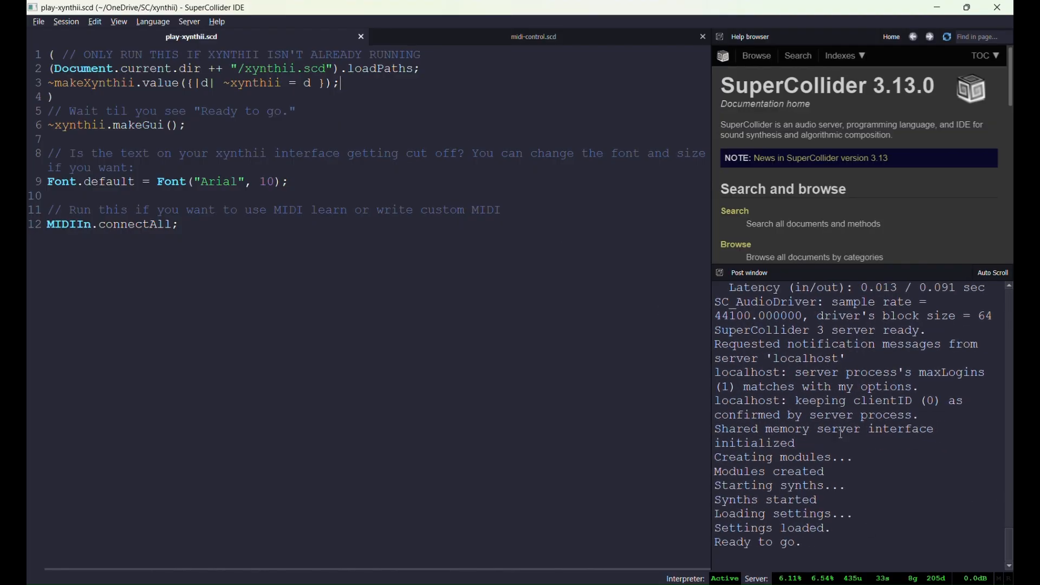
{"action": "left_click_drag", "start_coordinate": [804, 544], "coordinate": [716, 546]}
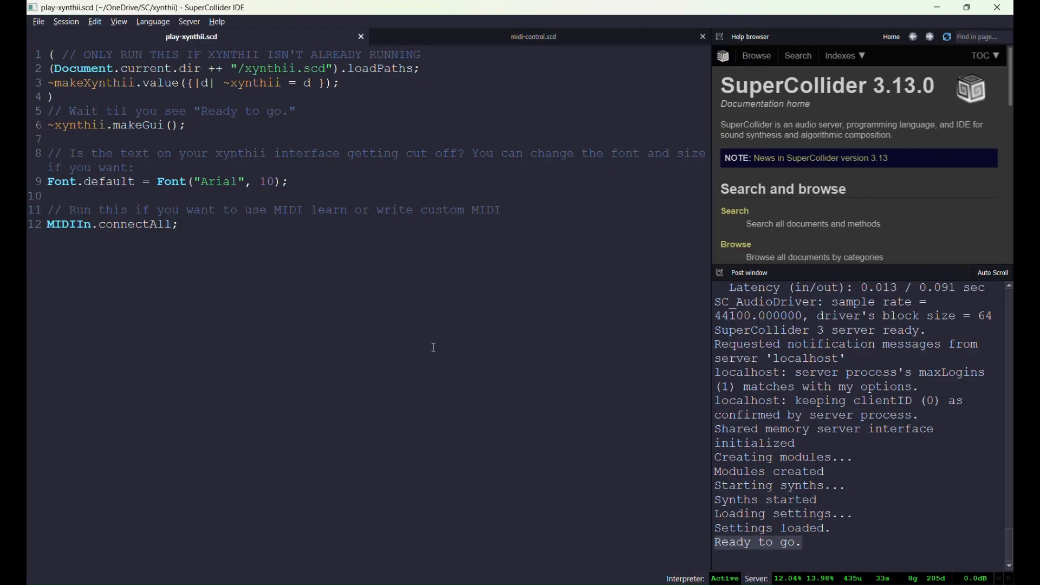
{"action": "left_click", "coordinate": [205, 128]}
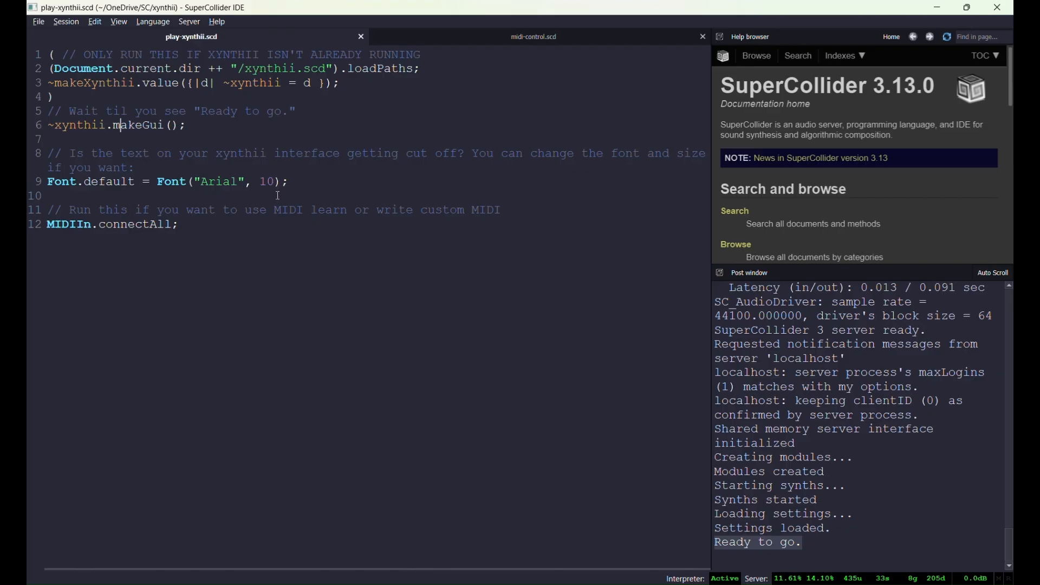
{"action": "key", "text": "shift+Return"}
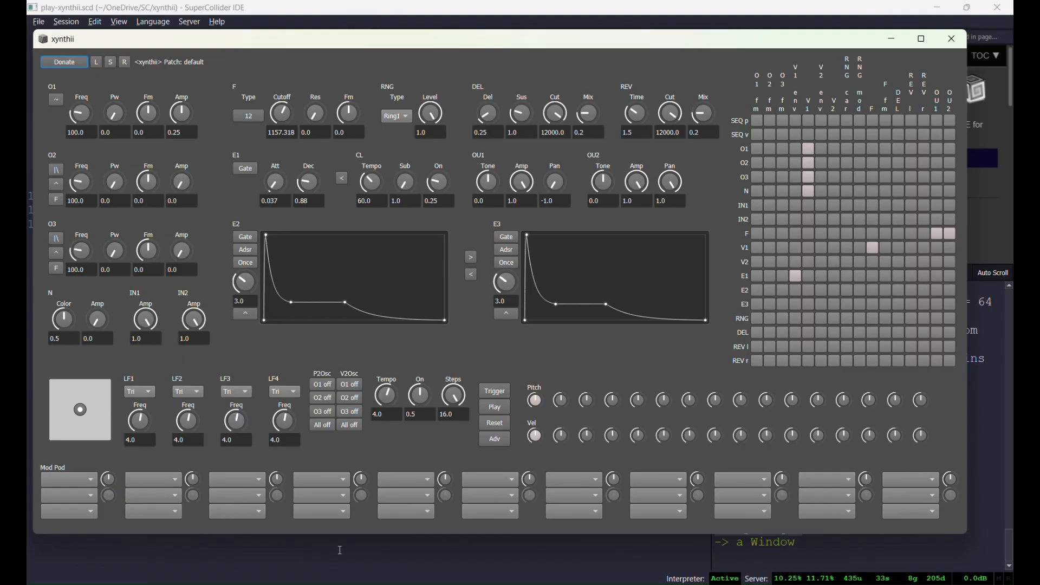
- Return to the code editor and open the file nudge-parameters.scd from the xynthii folder
{"action": "left_click", "coordinate": [341, 547]}
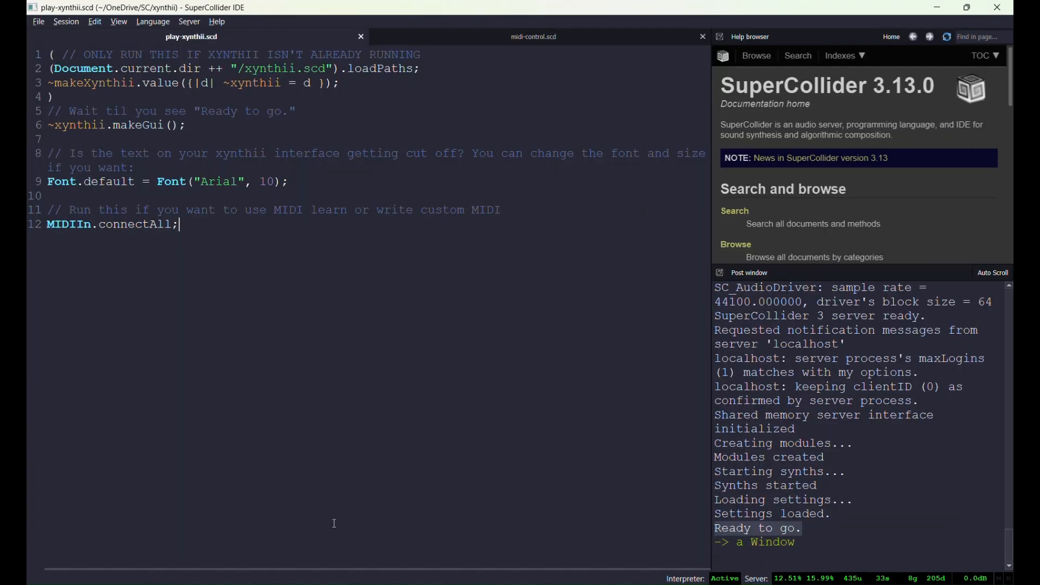
{"action": "left_click", "coordinate": [34, 21]}
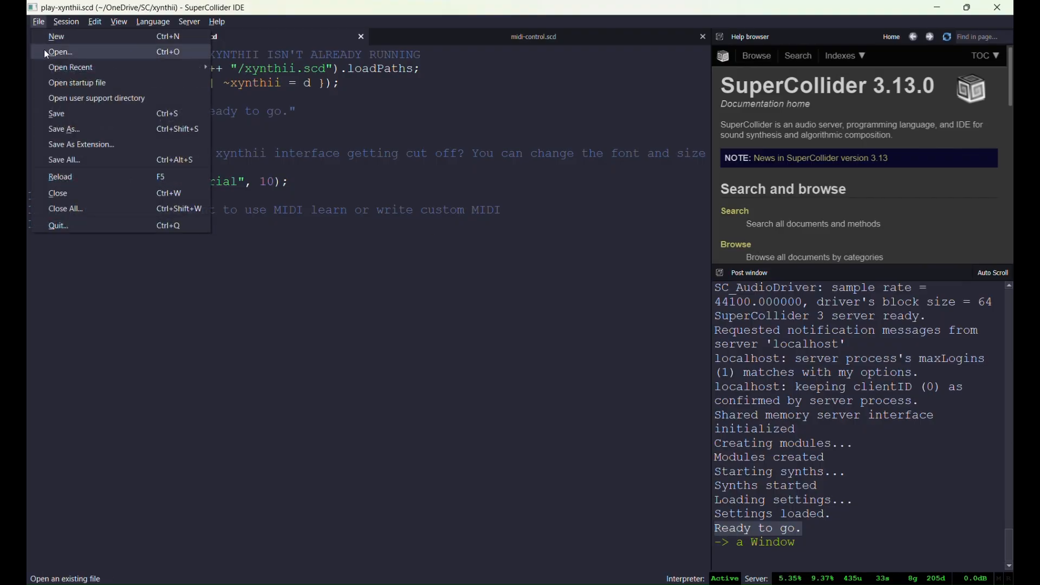
{"action": "left_click", "coordinate": [46, 48]}
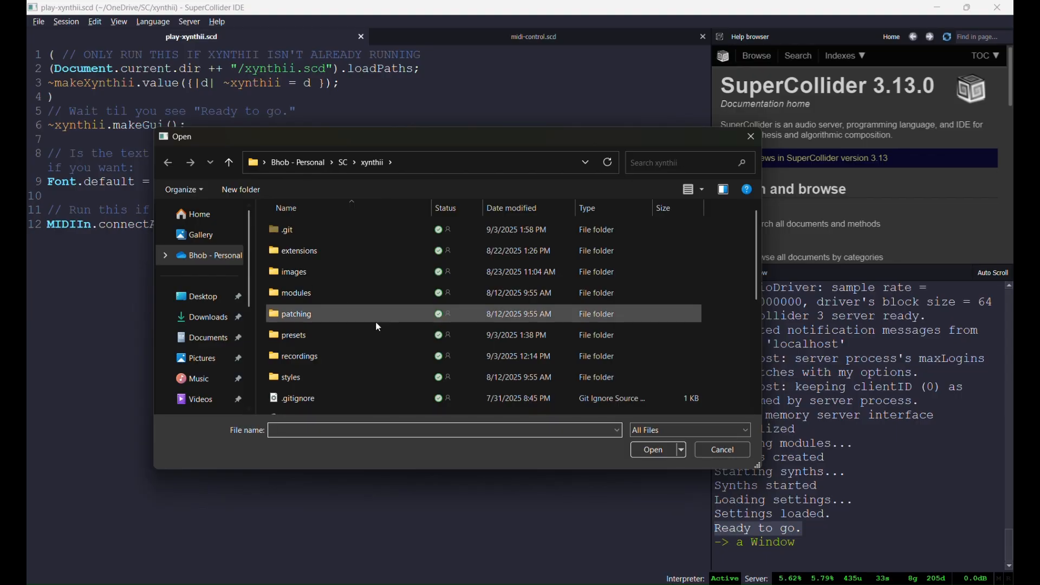
{"action": "scroll", "coordinate": [378, 327], "scroll_direction": "down", "scroll_amount": 2}
{"action": "left_click", "coordinate": [310, 383]}
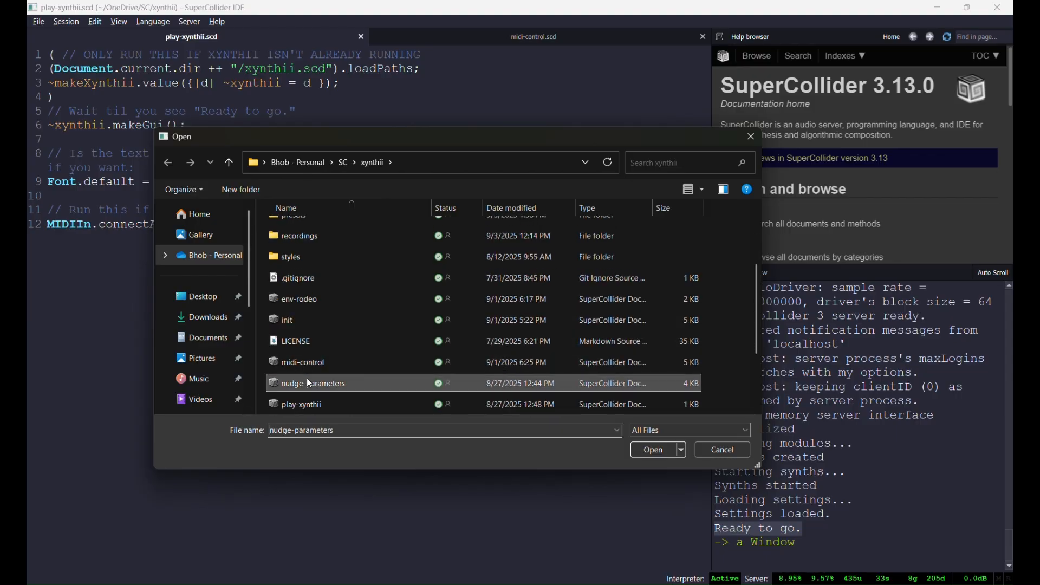
{"action": "left_click", "coordinate": [653, 450]}
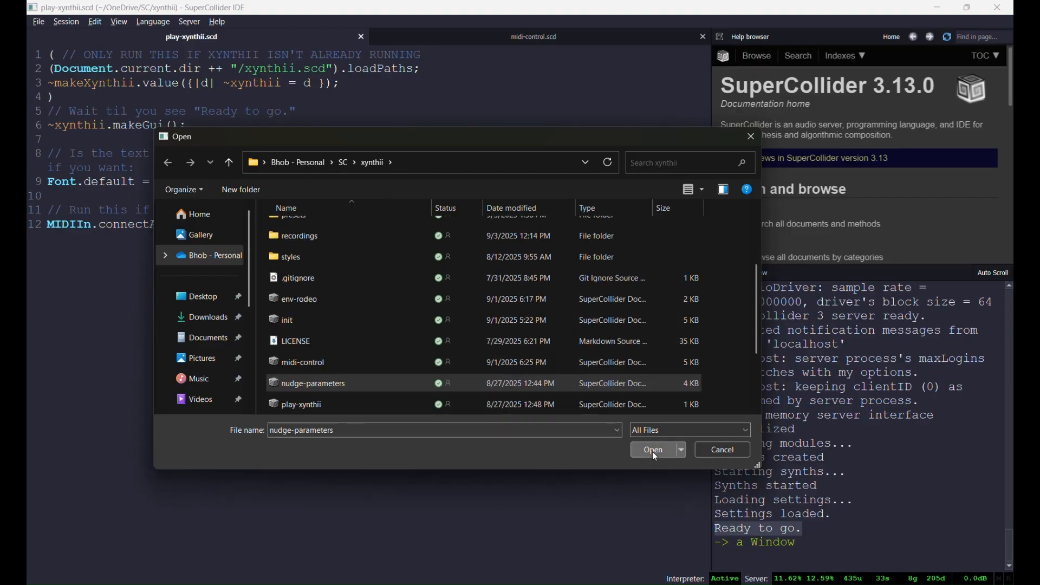
{"action": "left_click", "coordinate": [517, 354]}
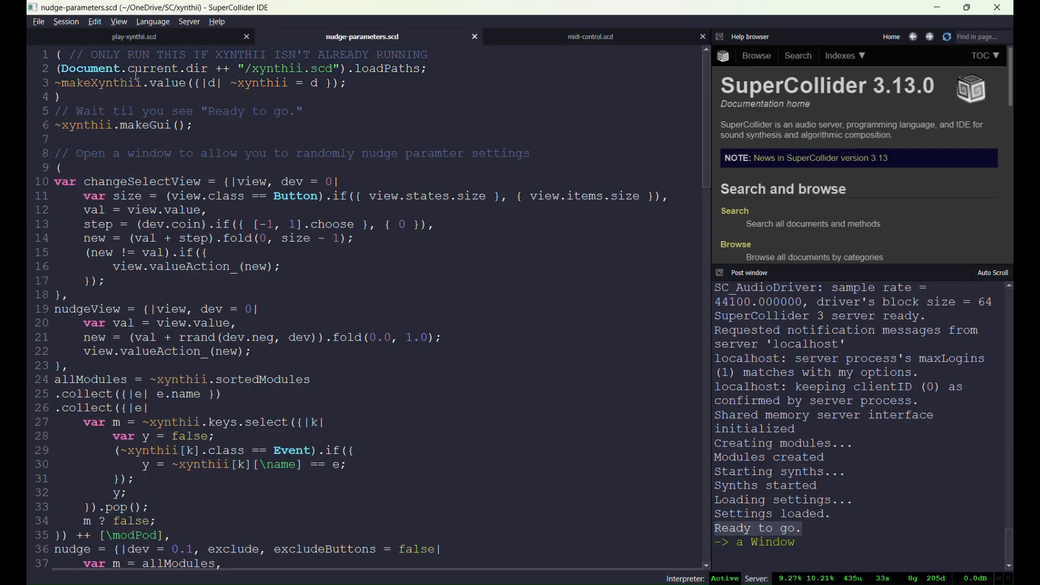
- Run the startup block in nudge-parameters.scd while xynthii is already running, and evaluate ~xynthii.makeGui()
{"action": "left_click_drag", "start_coordinate": [73, 55], "coordinate": [435, 55]}
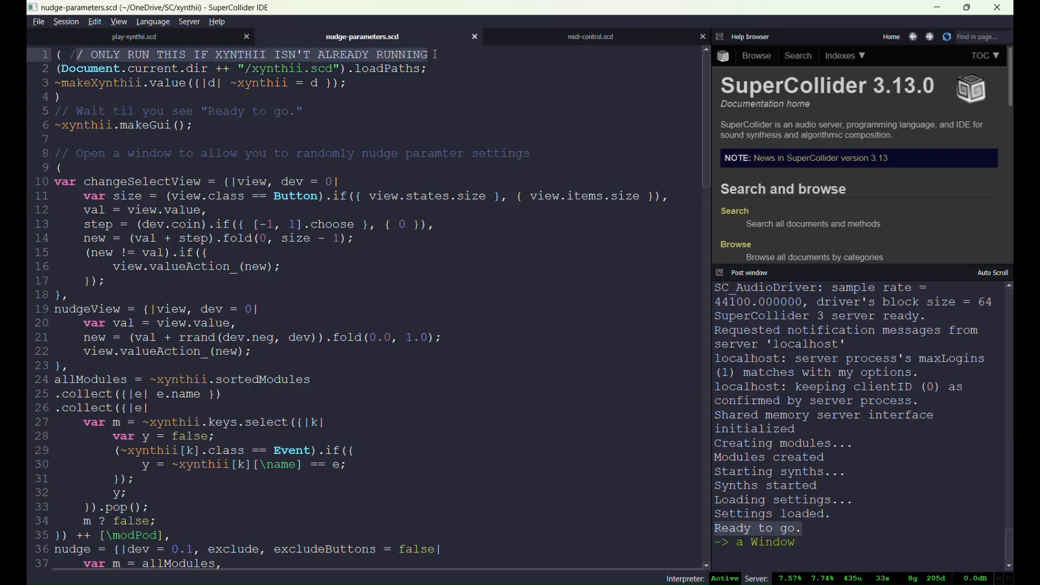
{"action": "left_click", "coordinate": [432, 88]}
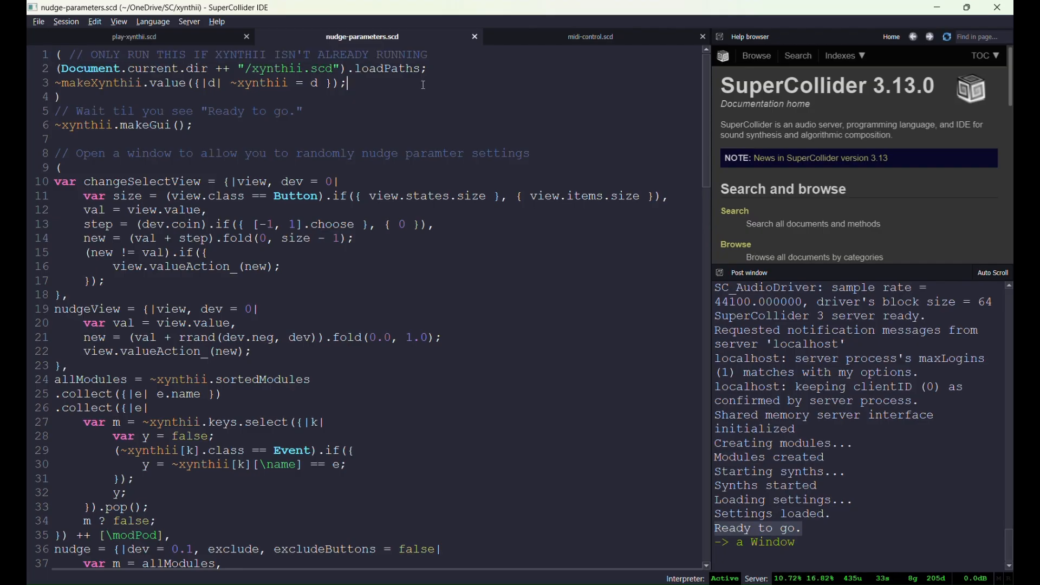
{"action": "key", "text": "ctrl+Return"}
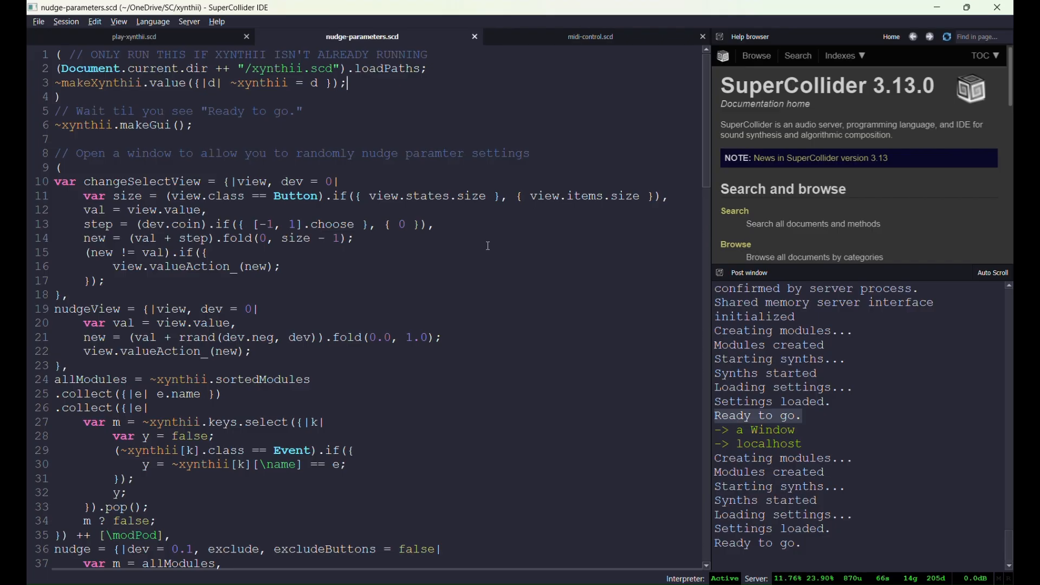
{"action": "left_click", "coordinate": [228, 126]}
{"action": "key", "text": "ctrl+Return"}
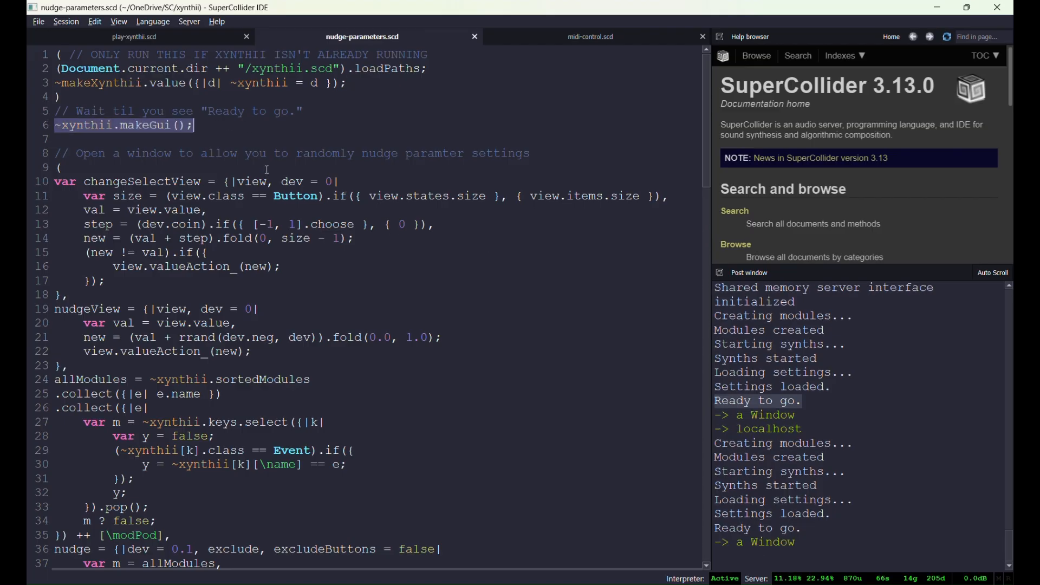
- Stop all running synths, rerun the startup block in nudge-parameters.scd and open the xynthii interface
{"action": "mouse_move", "coordinate": [733, 584]}
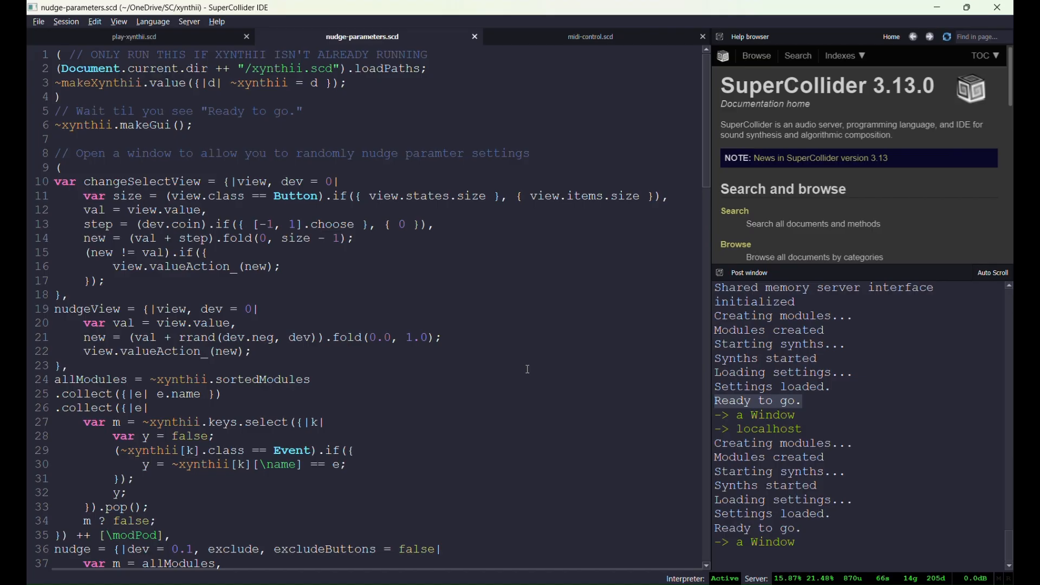
{"action": "key", "text": "ctrl+period"}
{"action": "left_click", "coordinate": [222, 84]}
{"action": "key", "text": "ctrl+Return"}
{"action": "left_click", "coordinate": [228, 125]}
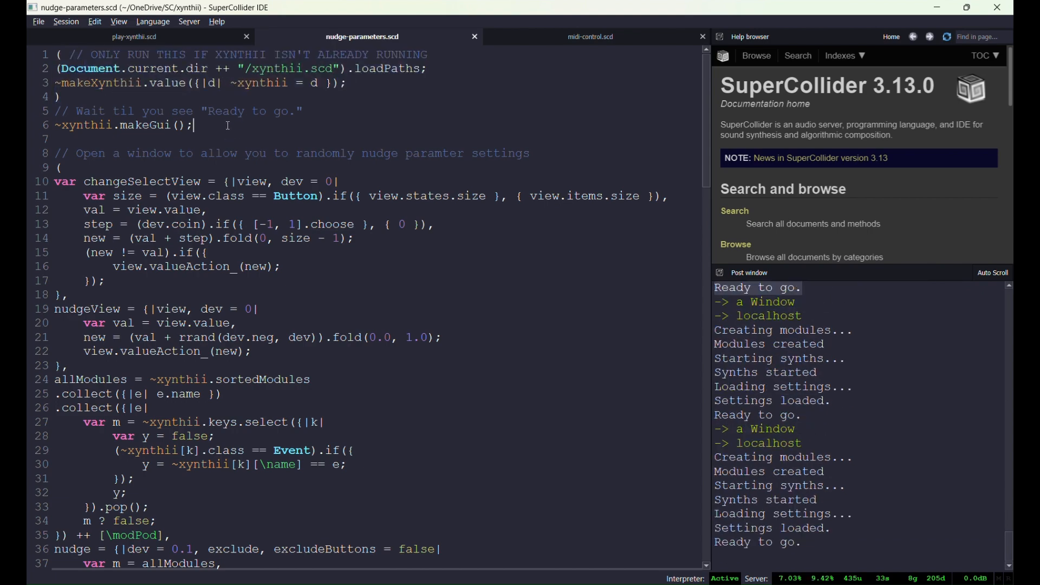
{"action": "key", "text": "ctrl+Return"}
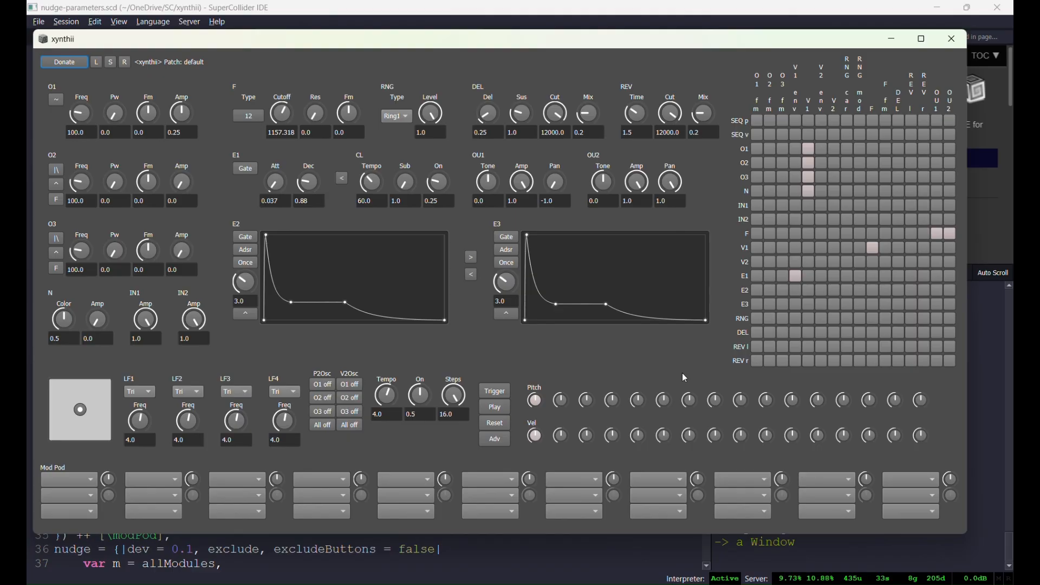
- Try patching O1 to O1 fm and F to F fm in the matrix, and stop all synths
{"action": "left_click", "coordinate": [758, 151]}
{"action": "left_click", "coordinate": [889, 235]}
{"action": "key", "text": "ctrl+period"}
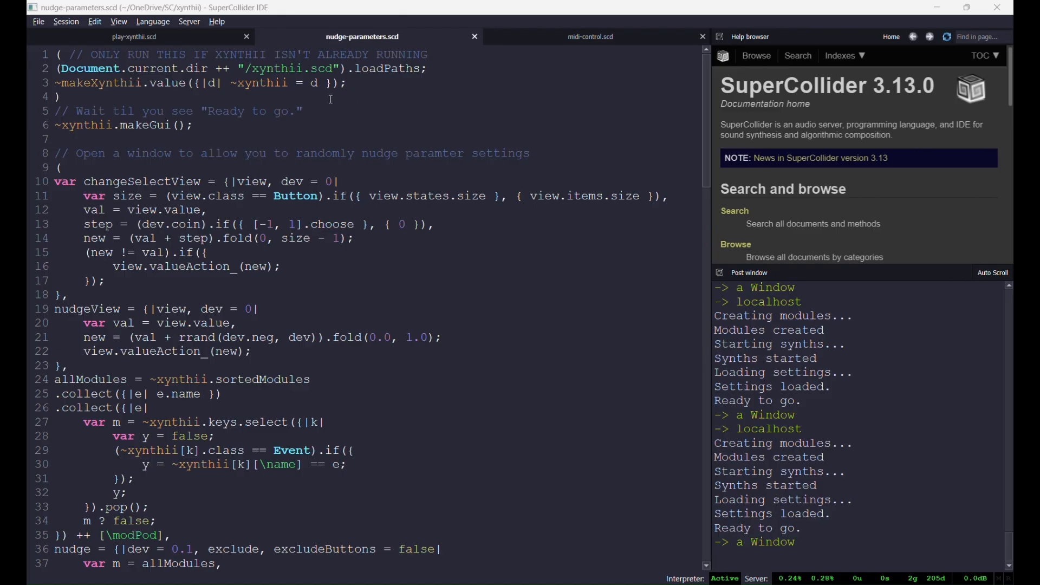
- Switch to play-xynthii.scd, run its startup block and open the xynthii interface
{"action": "left_click", "coordinate": [138, 37]}
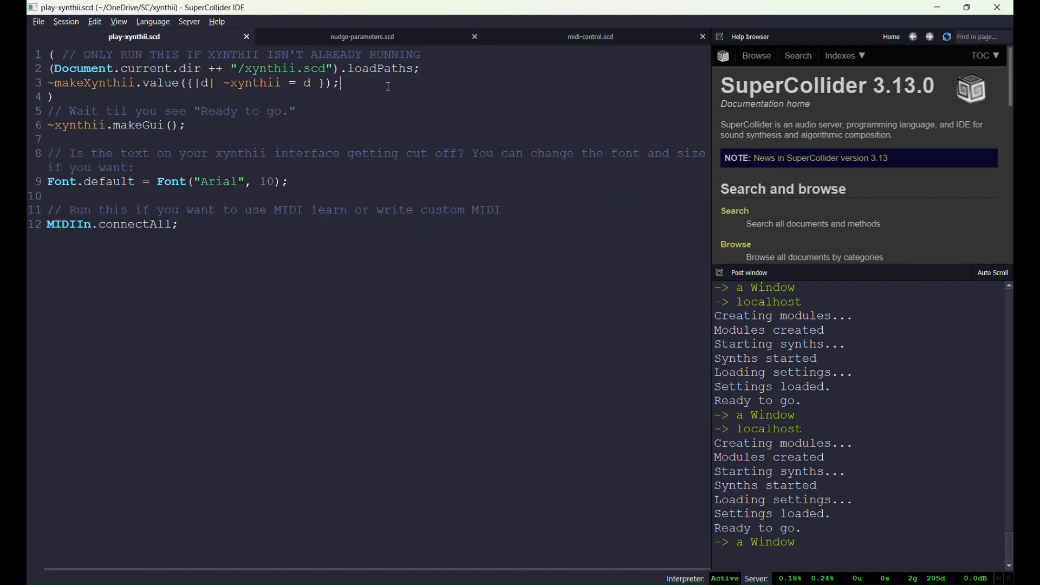
{"action": "key", "text": "ctrl+Return"}
{"action": "left_click", "coordinate": [225, 124]}
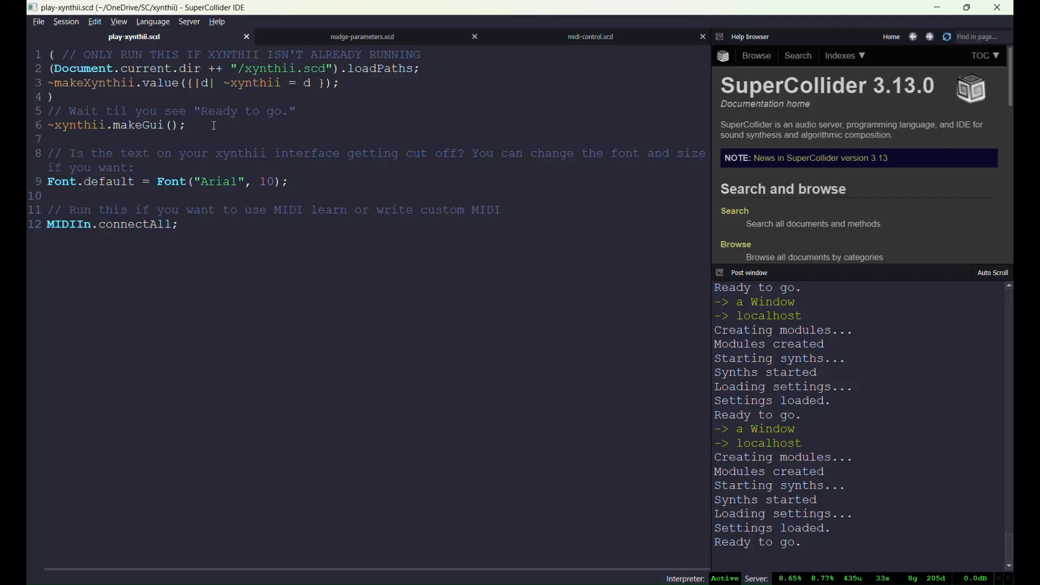
{"action": "key", "text": "ctrl+Return"}
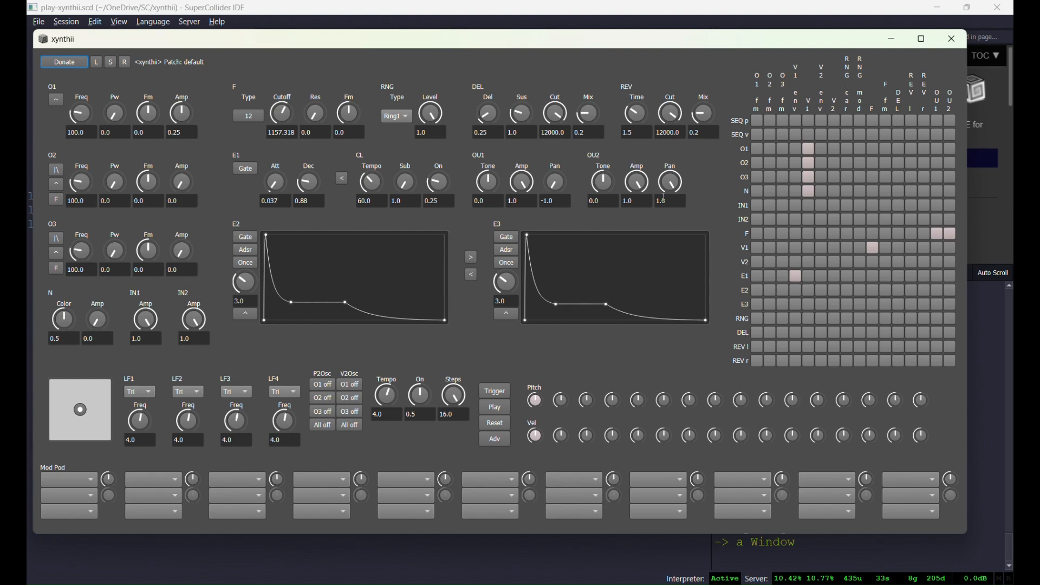
- Examine the Font.default line in play-xynthii.scd, including its font name and size arguments
{"action": "left_click", "coordinate": [400, 10]}
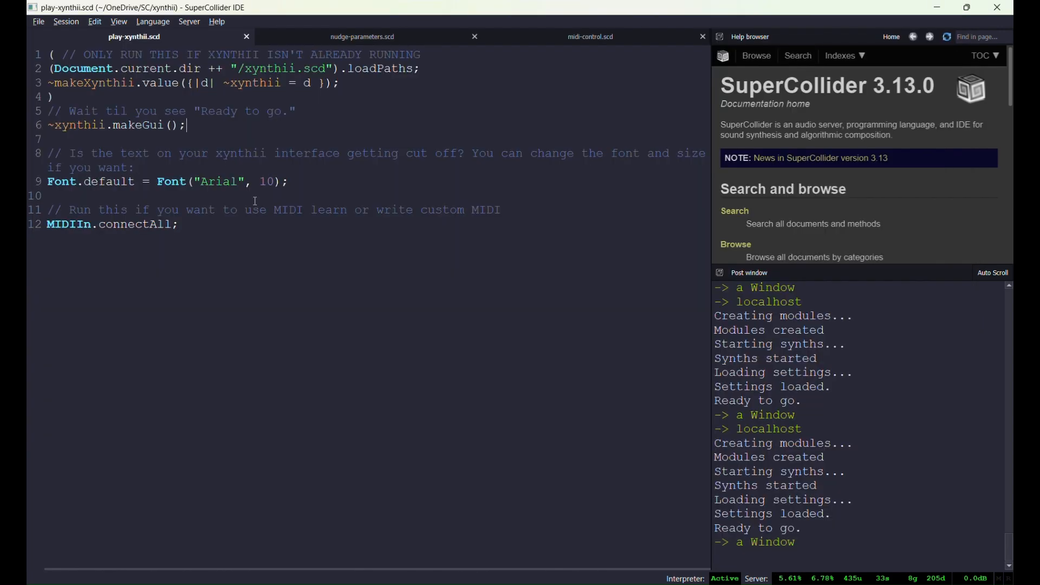
{"action": "left_click_drag", "start_coordinate": [290, 182], "coordinate": [43, 185]}
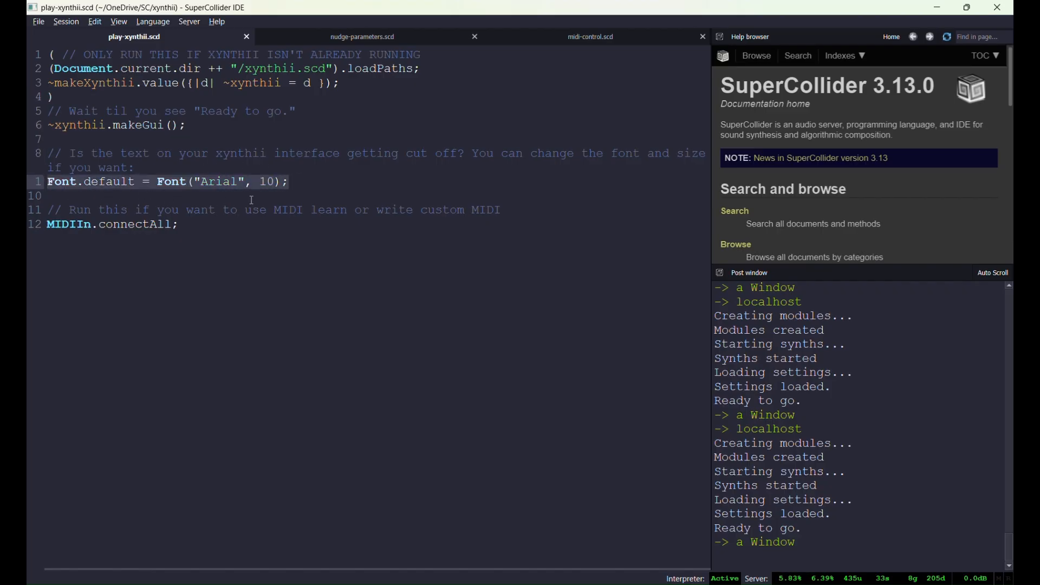
{"action": "left_click", "coordinate": [305, 182]}
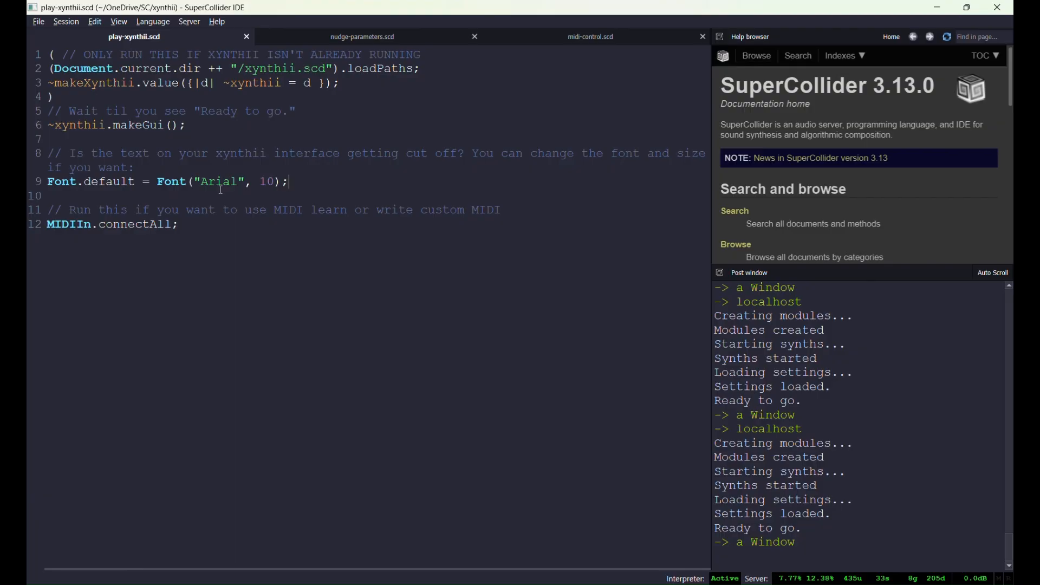
{"action": "left_click_drag", "start_coordinate": [194, 182], "coordinate": [243, 185]}
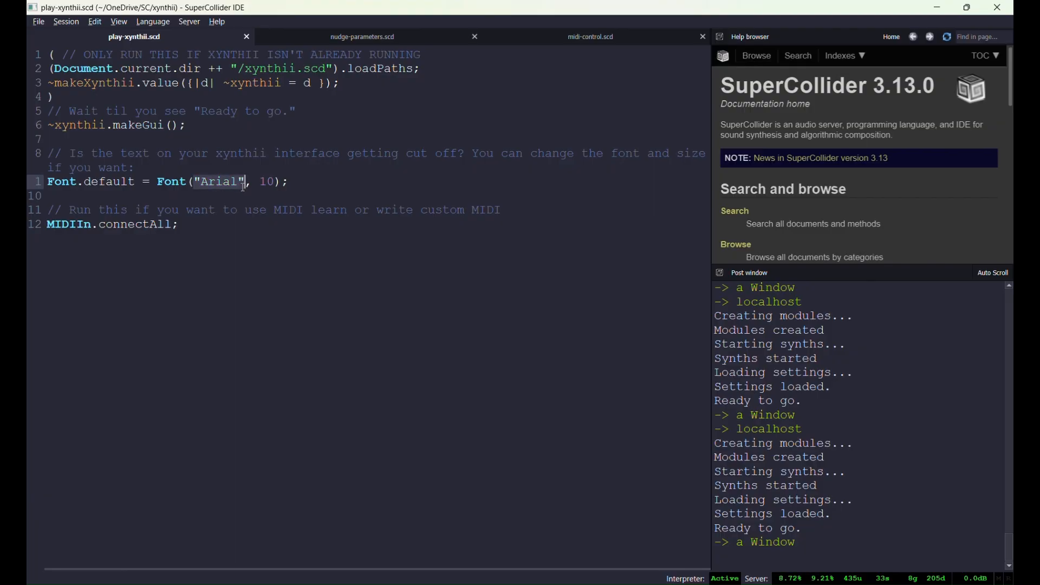
{"action": "left_click", "coordinate": [262, 184]}
{"action": "double_click", "coordinate": [263, 184]}
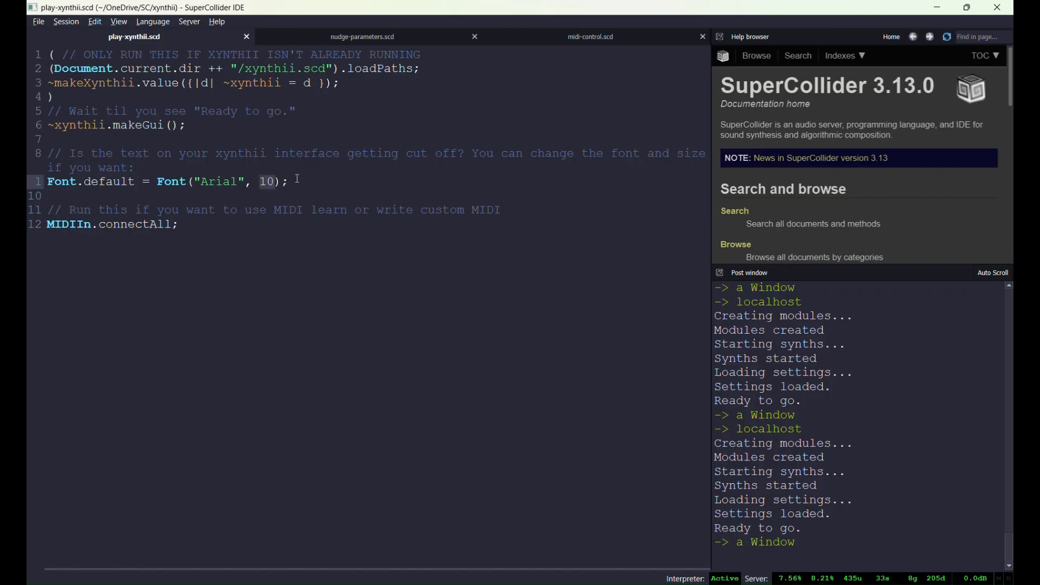
- Move the Font.default = Font("Arial", 10); line into the startup block, directly below the ~makeXynthii line
{"action": "left_click", "coordinate": [262, 183]}
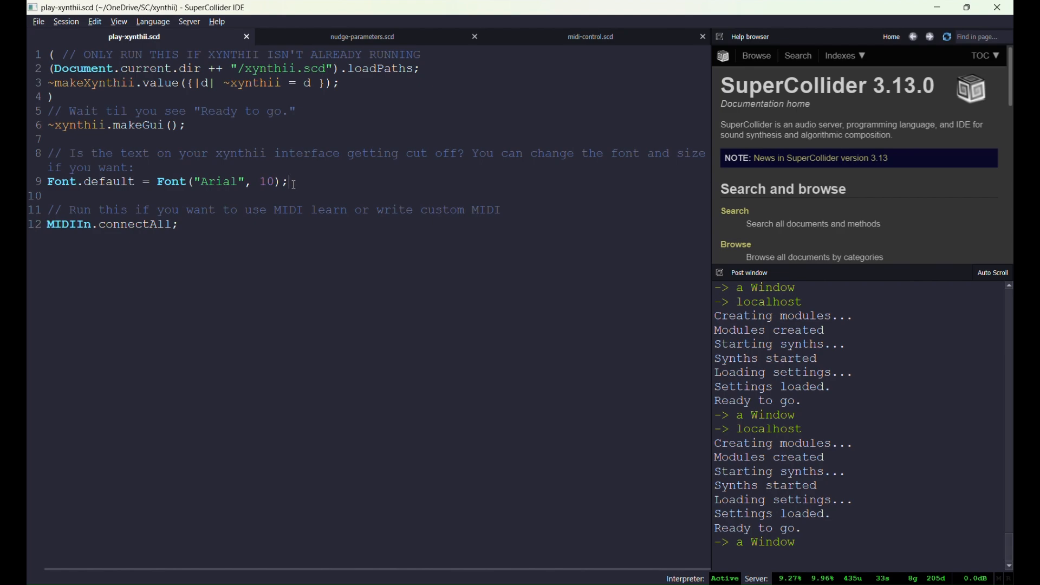
{"action": "key", "text": "shift+Left"}
{"action": "key", "text": "shift+Left"}
{"action": "key", "text": "shift+Left"}
{"action": "key", "text": "shift+Left"}
{"action": "key", "text": "shift+Left"}
{"action": "key", "text": "shift+Left"}
{"action": "key", "text": "shift+Left"}
{"action": "key", "text": "shift+Left"}
{"action": "key", "text": "shift+Left"}
{"action": "key", "text": "shift+Left"}
{"action": "key", "text": "shift+Left"}
{"action": "key", "text": "shift+Left"}
{"action": "key", "text": "shift+Left"}
{"action": "key", "text": "shift+Left"}
{"action": "key", "text": "shift+Left"}
{"action": "key", "text": "shift+Left"}
{"action": "key", "text": "shift+Left"}
{"action": "key", "text": "shift+Left"}
{"action": "key", "text": "shift+Left"}
{"action": "key", "text": "shift+Left"}
{"action": "key", "text": "ctrl+c"}
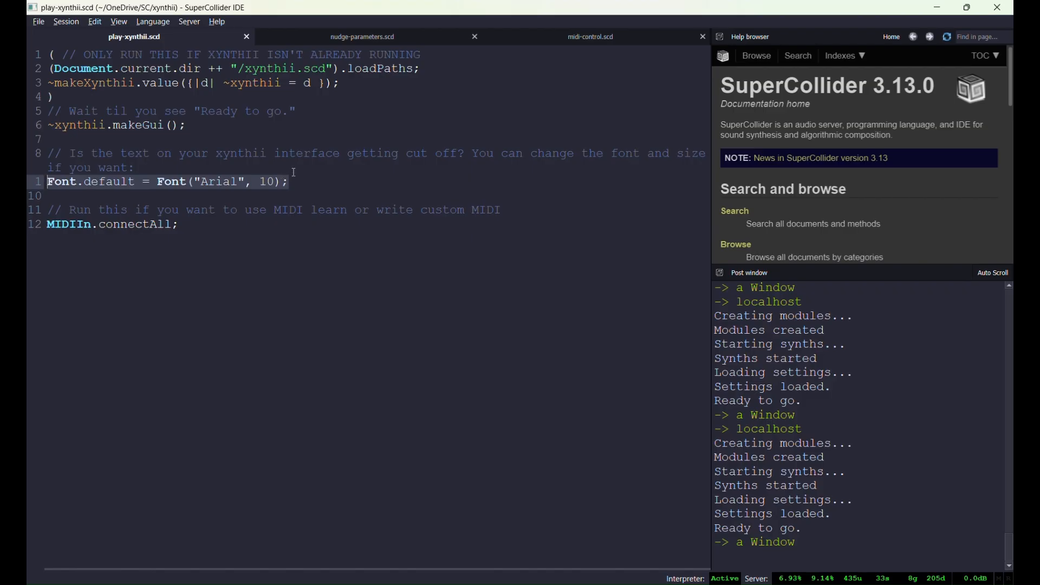
{"action": "key", "text": "BackSpace"}
{"action": "left_click", "coordinate": [351, 85]}
{"action": "key", "text": "Return"}
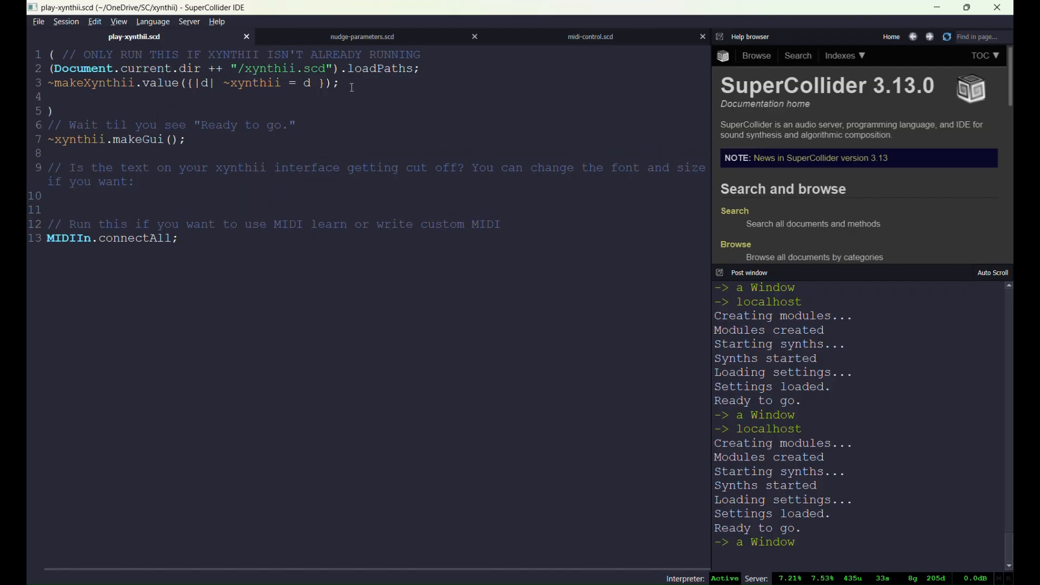
{"action": "key", "text": "ctrl+v"}
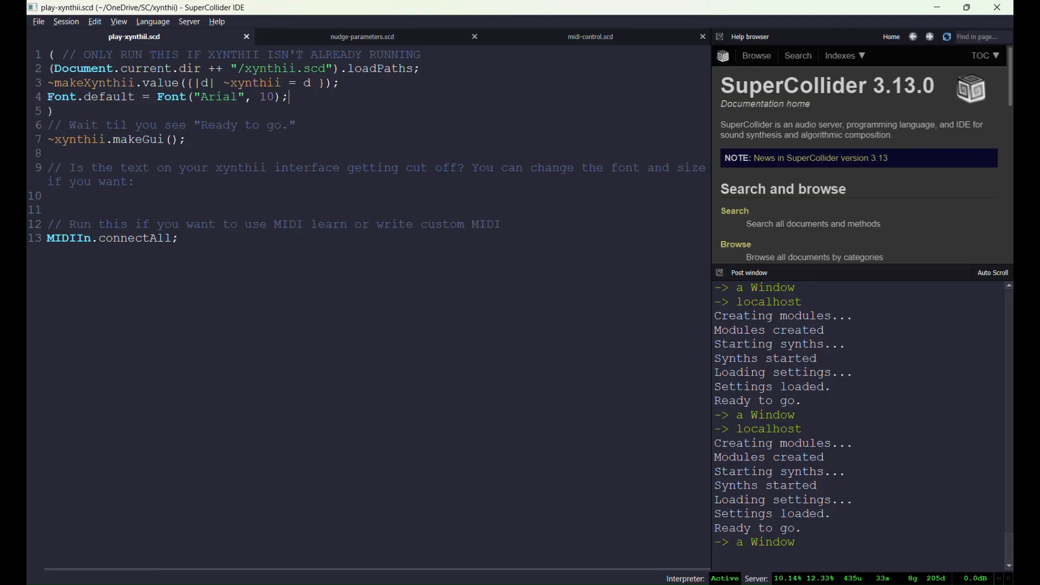
- Undo the relocation of the Font.default line, including the inserted line break
{"action": "key", "text": "ctrl+z"}
{"action": "key", "text": "ctrl+z"}
{"action": "key", "text": "ctrl+z"}
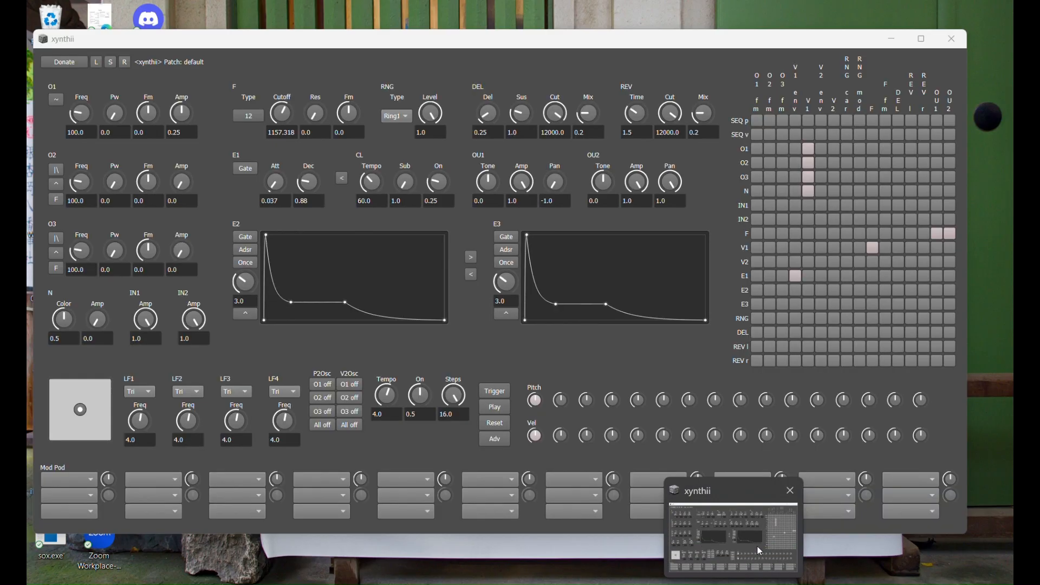
- Switch to the xynthii window and adjust O1's Freq knob
{"action": "left_click", "coordinate": [757, 546]}
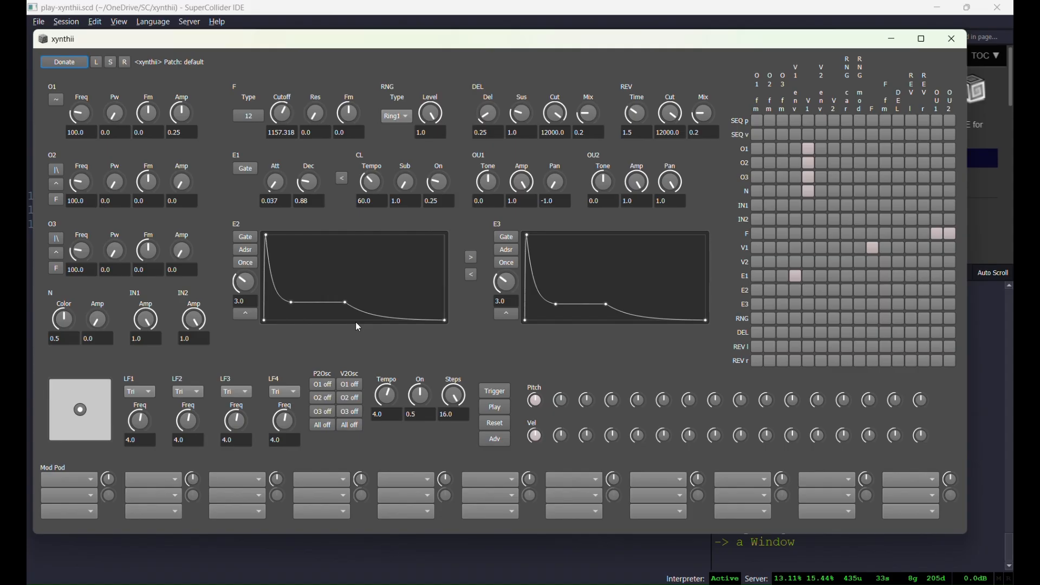
{"action": "left_click", "coordinate": [80, 117]}
{"action": "left_click_drag", "start_coordinate": [78, 114], "coordinate": [49, 133]}
- Set O1's Amp value to 1, and set it back to 0.25
{"action": "mouse_move", "coordinate": [155, 133]}
{"action": "left_mouse_down"}
{"action": "mouse_move", "coordinate": [135, 132]}
{"action": "mouse_move", "coordinate": [168, 133]}
{"action": "left_mouse_up"}
{"action": "type", "text": "1"}
{"action": "key", "text": "Return"}
{"action": "key", "text": "BackSpace"}
{"action": "type", "text": "0.25"}
{"action": "key", "text": "Return"}
- Set O1's Freq by entering the note name eb5
{"action": "left_click_drag", "start_coordinate": [90, 130], "coordinate": [49, 131]}
{"action": "key", "text": "Return"}
{"action": "left_click_drag", "start_coordinate": [91, 132], "coordinate": [31, 134]}
{"action": "type", "text": "eb5"}
{"action": "key", "text": "Return"}
- Set the filter's Cutoff by entering the note name eb5
{"action": "left_click_drag", "start_coordinate": [297, 134], "coordinate": [254, 136]}
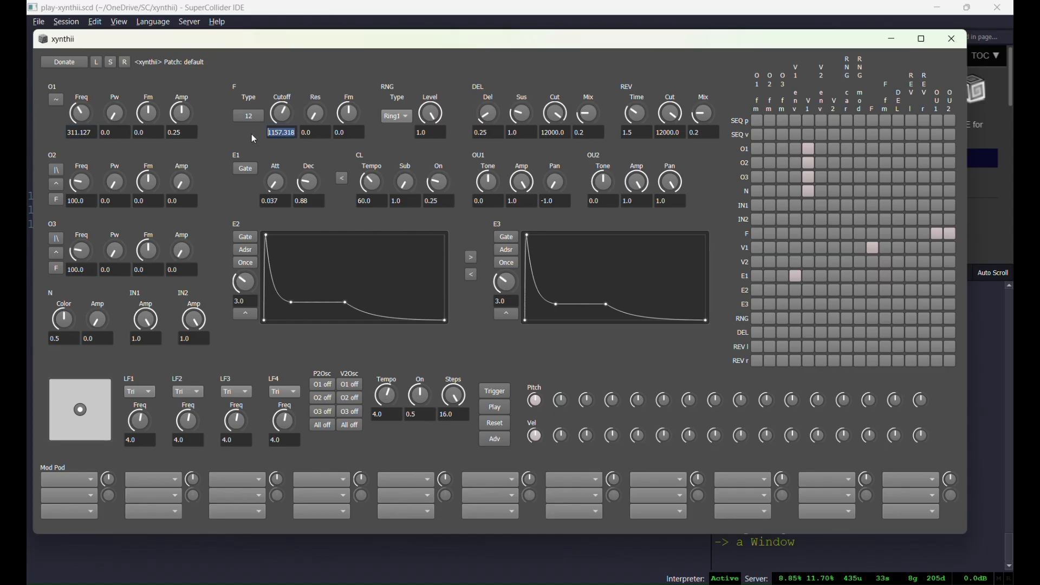
{"action": "type", "text": "eb5"}
{"action": "key", "text": "Return"}
- Adjust O1's Fm knob, set it to centre, minimum and maximum, and randomize it repeatedly
{"action": "mouse_move", "coordinate": [148, 114]}
{"action": "left_mouse_down"}
{"action": "mouse_move", "coordinate": [153, 95]}
{"action": "mouse_move", "coordinate": [136, 131]}
{"action": "mouse_move", "coordinate": [151, 97]}
{"action": "left_mouse_up"}
{"action": "key", "text": "c"}
{"action": "key", "text": "n"}
{"action": "key", "text": "x"}
{"action": "key", "text": "r"}
{"action": "key", "text": "r"}
{"action": "key", "text": "r"}
{"action": "key", "text": "r"}
{"action": "key", "text": "r"}
{"action": "key", "text": "r"}
{"action": "key", "text": "r"}
{"action": "key", "text": "r"}
{"action": "key", "text": "r"}
{"action": "key", "text": "r"}
- Raise the focused knob in small increments, reset it to minimum, and move focus three controls onward
{"action": "key", "text": "Up"}
{"action": "key", "text": "Up"}
{"action": "key", "text": "Up"}
{"action": "key", "text": "Up"}
{"action": "key", "text": "Up"}
{"action": "key", "text": "Up"}
{"action": "key", "text": "Up"}
{"action": "key", "text": "Up"}
{"action": "key", "text": "n"}
{"action": "key", "text": "Tab"}
{"action": "key", "text": "Tab"}
{"action": "key", "text": "Tab"}
- Switch to the play-xynthii.scd script and run the MIDIIn.connectAll line, repeating the evaluation several times
{"action": "left_click", "coordinate": [253, 11]}
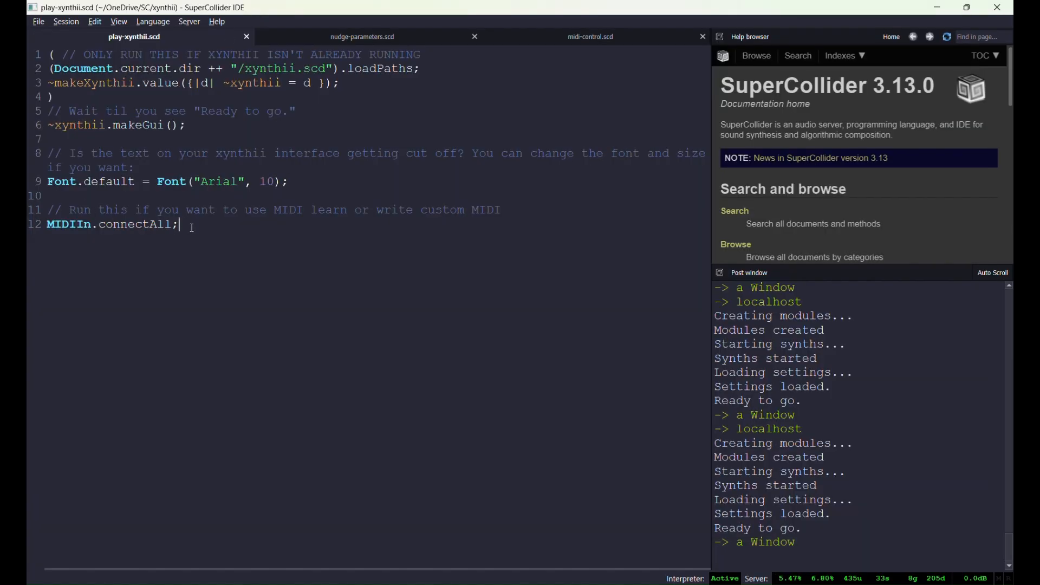
{"action": "left_click_drag", "start_coordinate": [189, 227], "coordinate": [41, 223]}
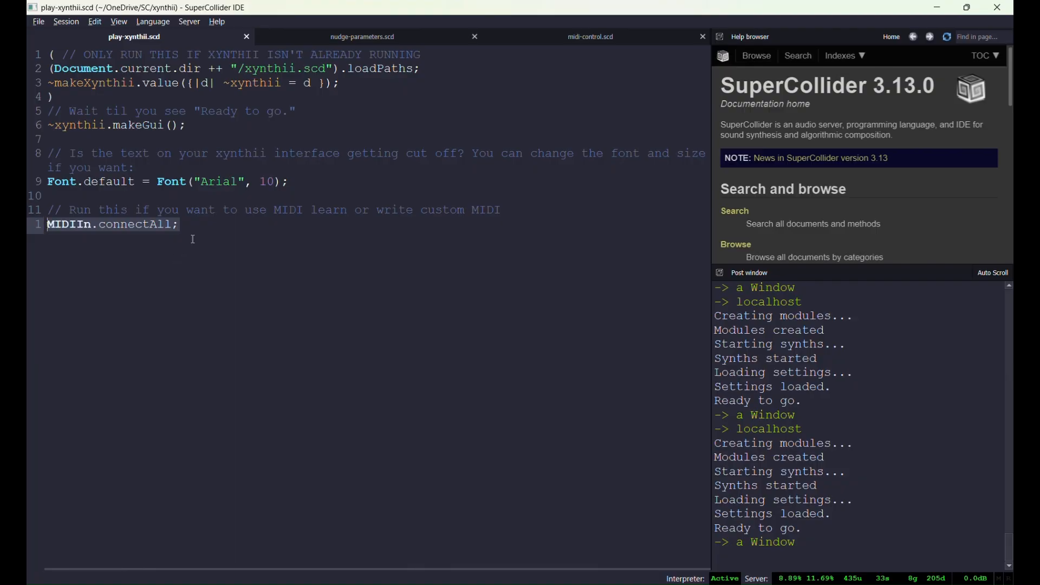
{"action": "left_click", "coordinate": [204, 230]}
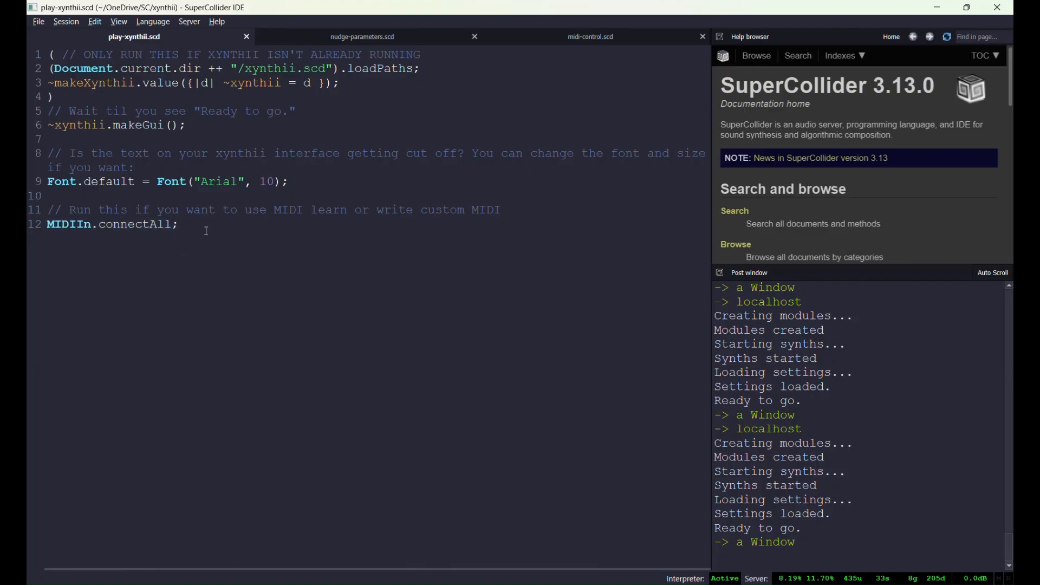
{"action": "key", "text": "shift+Return"}
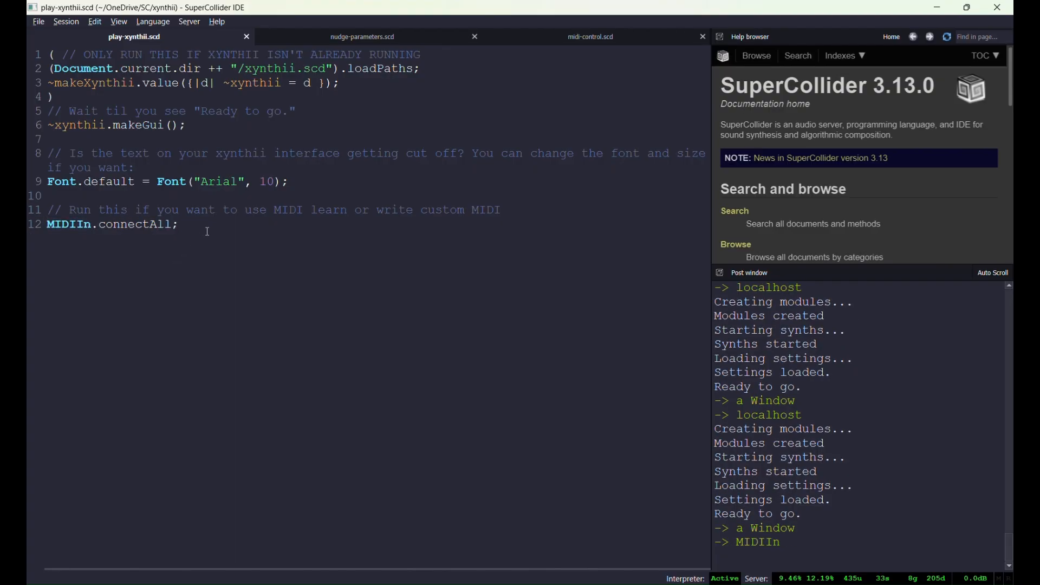
{"action": "left_click_drag", "start_coordinate": [781, 542], "coordinate": [737, 542]}
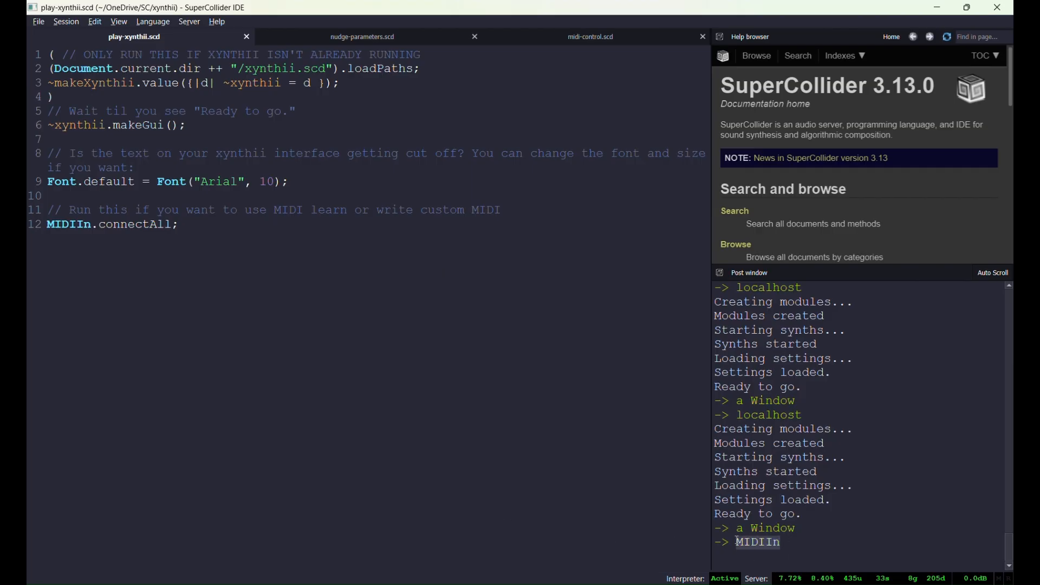
{"action": "left_click", "coordinate": [236, 244]}
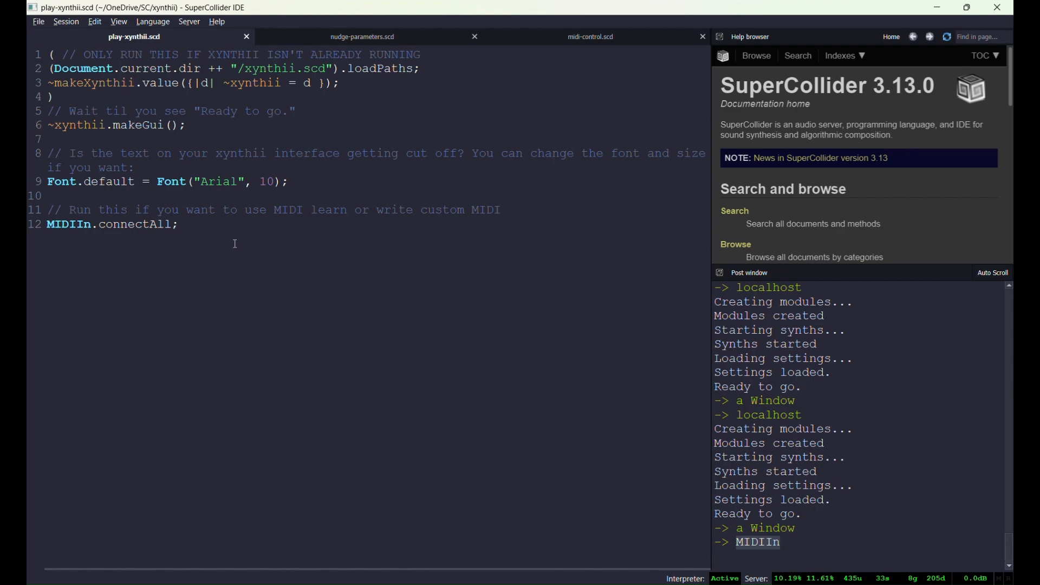
{"action": "key", "text": "ctrl+Return"}
{"action": "key", "text": "ctrl+Return"}
{"action": "key", "text": "ctrl+Return"}
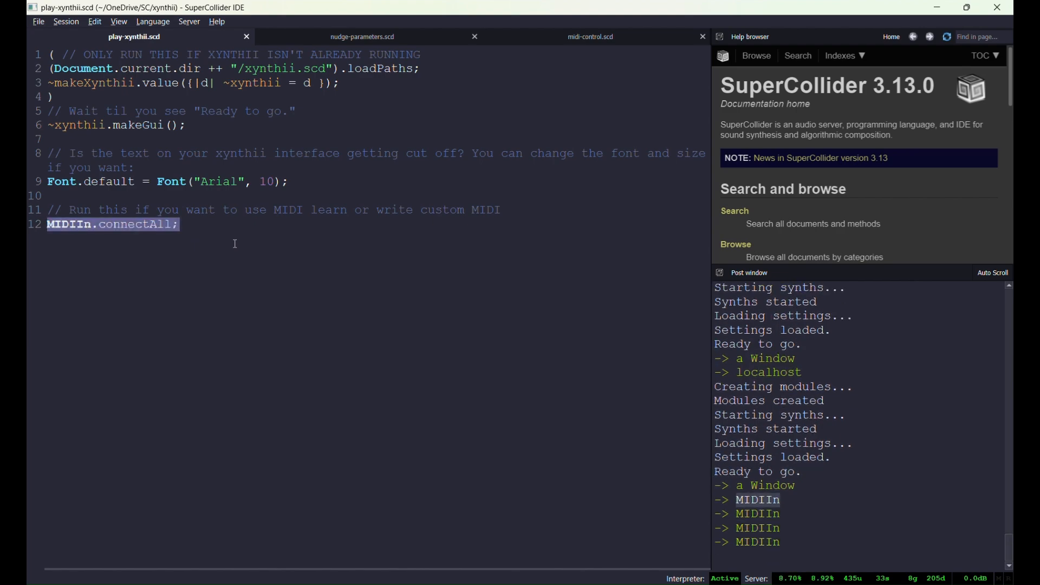
{"action": "key", "text": "ctrl+Return"}
{"action": "key", "text": "ctrl+Return"}
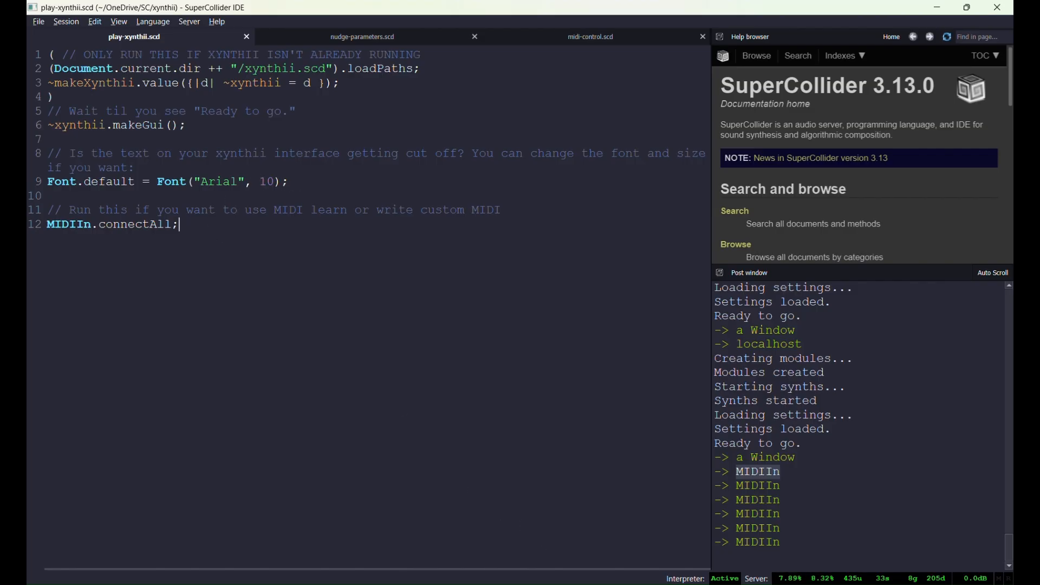
{"action": "left_click", "coordinate": [733, 546]}
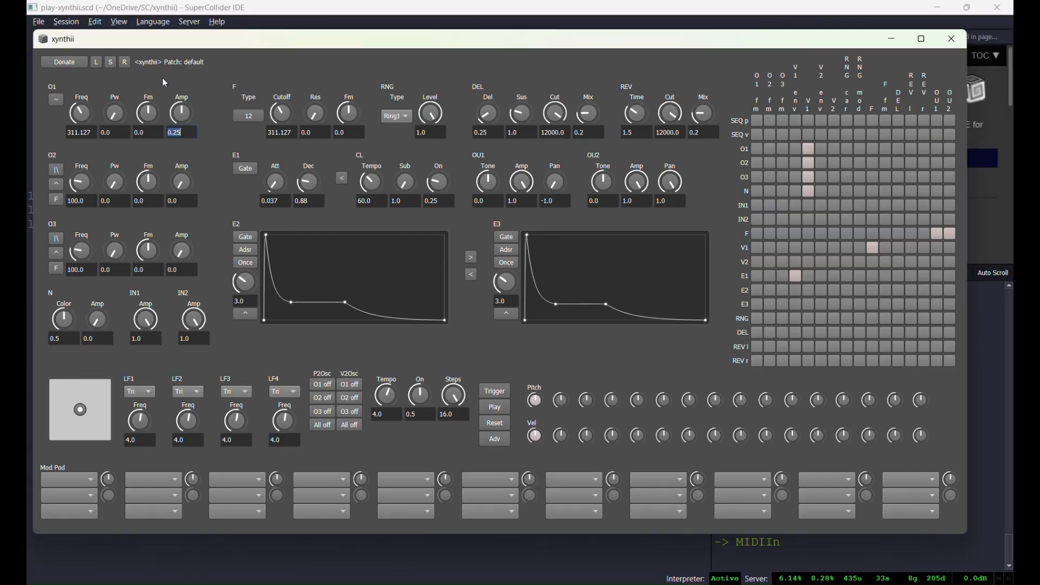
- Return to the xynthii window's filter and set its Cutoff to about 551
{"action": "left_click", "coordinate": [284, 117]}
{"action": "left_click", "coordinate": [283, 120]}
{"action": "left_click_drag", "start_coordinate": [283, 120], "coordinate": [278, 135]}
- Clear the default patch matrix by disconnecting O1, O2, O3 and N from V1, E1 from V1 env, V1 from F, and F from both outputs
{"action": "left_click", "coordinate": [809, 148]}
{"action": "left_click", "coordinate": [811, 165]}
{"action": "left_click", "coordinate": [811, 178]}
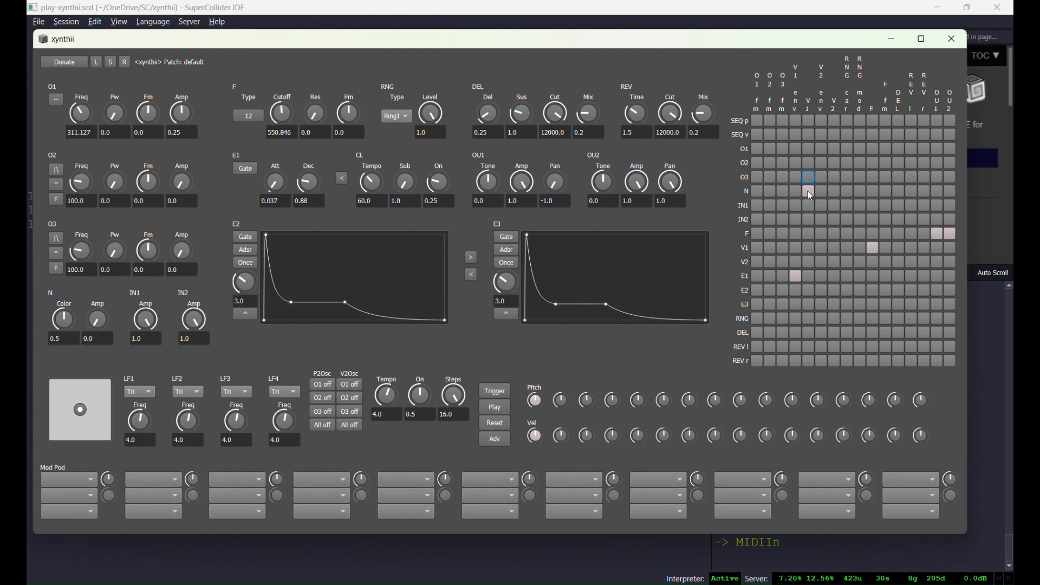
{"action": "left_click", "coordinate": [809, 191]}
{"action": "left_click", "coordinate": [794, 275]}
{"action": "left_click", "coordinate": [872, 248]}
{"action": "left_click", "coordinate": [939, 234]}
{"action": "left_click", "coordinate": [948, 235]}
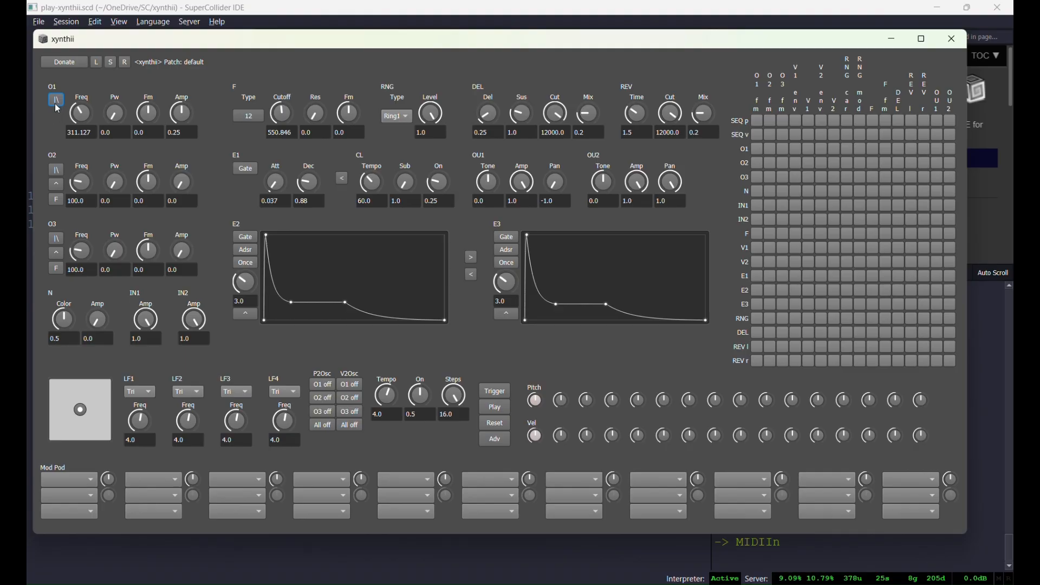
- Cycle the waveforms of O1 and O2, returning O1 to sine and O2 to saw
{"action": "left_click", "coordinate": [57, 102]}
{"action": "left_click", "coordinate": [56, 169]}
{"action": "left_click", "coordinate": [57, 171]}
- Route O1 to OU1, centre OU1's Pan, and lower OU1's Amp to about 0.37
{"action": "left_click", "coordinate": [935, 150]}
{"action": "left_click_drag", "start_coordinate": [558, 188], "coordinate": [547, 149]}
{"action": "mouse_move", "coordinate": [523, 182]}
{"action": "left_mouse_down"}
{"action": "mouse_move", "coordinate": [515, 211]}
{"action": "mouse_move", "coordinate": [526, 199]}
{"action": "left_mouse_up"}
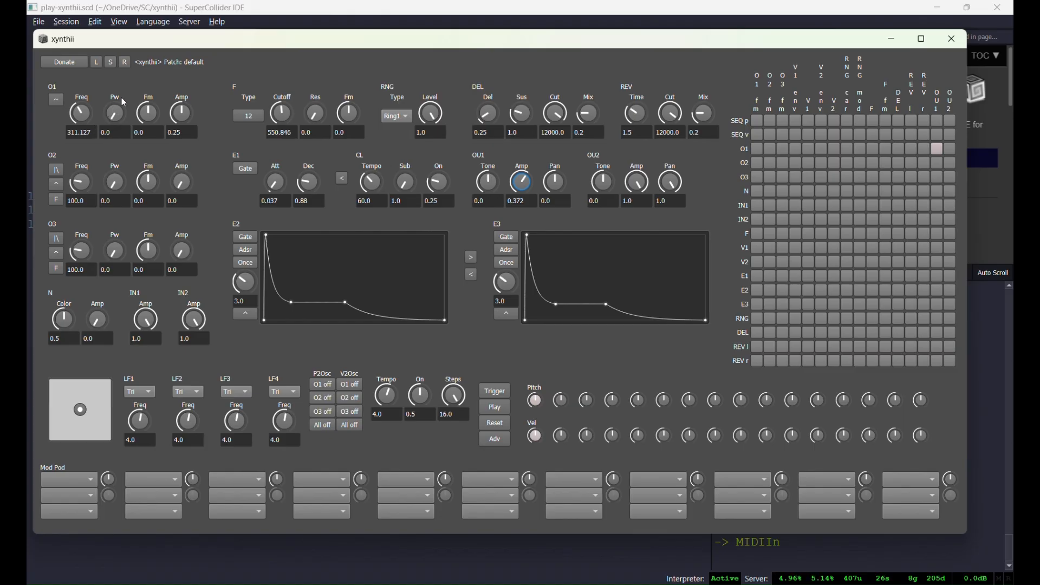
- Switch O1 to the saw waveform, set its Freq to 65.406, and adjust its Pw to 0.24
{"action": "mouse_move", "coordinate": [115, 114]}
{"action": "left_mouse_down"}
{"action": "mouse_move", "coordinate": [108, 46]}
{"action": "mouse_move", "coordinate": [116, 118]}
{"action": "left_mouse_up"}
{"action": "left_click", "coordinate": [56, 101]}
{"action": "left_click_drag", "start_coordinate": [111, 120], "coordinate": [122, 90]}
{"action": "left_click_drag", "start_coordinate": [93, 132], "coordinate": [48, 128]}
{"action": "type", "text": "65.406"}
{"action": "key", "text": "Return"}
{"action": "mouse_move", "coordinate": [115, 113]}
{"action": "left_mouse_down"}
{"action": "mouse_move", "coordinate": [113, 142]}
{"action": "mouse_move", "coordinate": [113, 123]}
{"action": "left_mouse_up"}
- Disconnect O1 from OU1, raise O1's Freq to about 92.4, and route O2 to OU1
{"action": "left_click", "coordinate": [937, 148]}
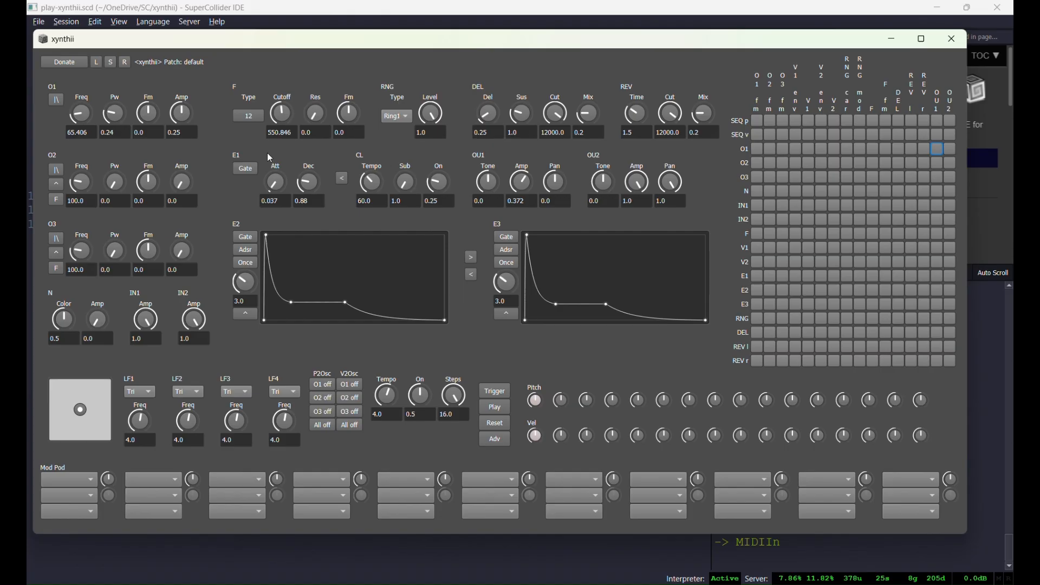
{"action": "left_click_drag", "start_coordinate": [82, 114], "coordinate": [80, 110]}
{"action": "left_click", "coordinate": [937, 164]}
- Set O2 to the pulse waveform with Pw 0.19, raising its Amp to listen and lowering it back to 0
{"action": "left_click_drag", "start_coordinate": [182, 176], "coordinate": [178, 166]}
{"action": "left_click", "coordinate": [58, 172]}
{"action": "mouse_move", "coordinate": [114, 185]}
{"action": "left_mouse_down"}
{"action": "mouse_move", "coordinate": [121, 164]}
{"action": "mouse_move", "coordinate": [120, 174]}
{"action": "left_mouse_up"}
{"action": "left_click_drag", "start_coordinate": [184, 185], "coordinate": [184, 193]}
- Switch O2 to its relative frequency mode, raise its Amp, and sweep O1's Freq
{"action": "left_click", "coordinate": [56, 186]}
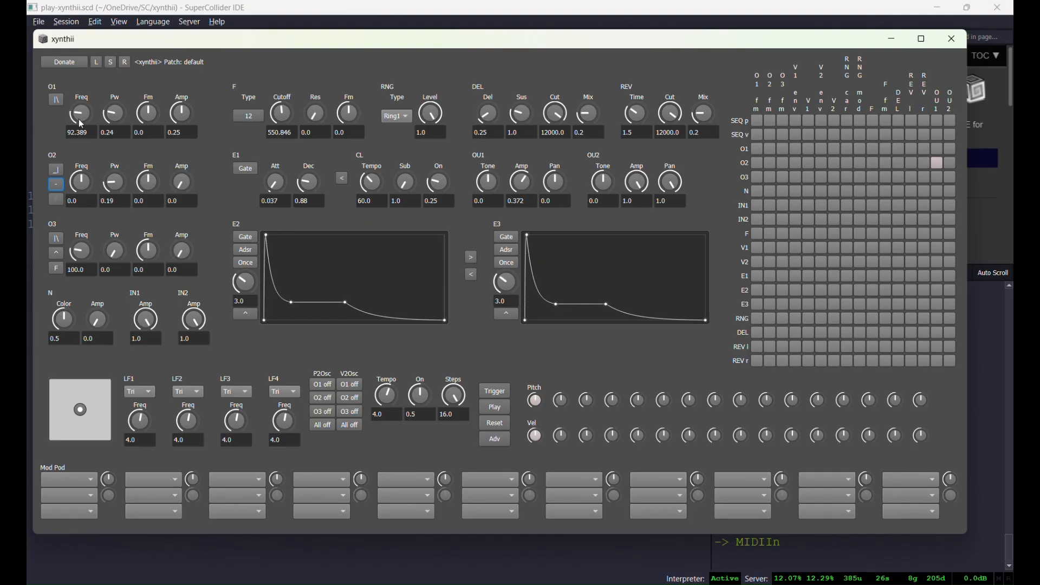
{"action": "left_click_drag", "start_coordinate": [174, 175], "coordinate": [177, 162]}
{"action": "mouse_move", "coordinate": [83, 118]}
{"action": "left_mouse_down"}
{"action": "mouse_move", "coordinate": [81, 106]}
{"action": "mouse_move", "coordinate": [80, 118]}
{"action": "left_mouse_up"}
- Try relative Freq values of 1, 7 and -12 on O2
{"action": "left_click_drag", "start_coordinate": [79, 203], "coordinate": [52, 200]}
{"action": "type", "text": "1"}
{"action": "key", "text": "Return"}
{"action": "type", "text": "7"}
{"action": "key", "text": "Return"}
{"action": "key", "text": "BackSpace"}
{"action": "key", "text": "BackSpace"}
{"action": "key", "text": "Return"}
{"action": "type", "text": "-12"}
{"action": "key", "text": "Return"}
- Set O2's relative Freq to 7 and its Amp to 0.23
{"action": "double_click", "coordinate": [86, 199]}
{"action": "key", "text": "BackSpace"}
{"action": "key", "text": "BackSpace"}
{"action": "key", "text": "BackSpace"}
{"action": "key", "text": "BackSpace"}
{"action": "key", "text": "BackSpace"}
{"action": "type", "text": "7"}
{"action": "key", "text": "Return"}
{"action": "left_click_drag", "start_coordinate": [189, 187], "coordinate": [185, 177]}
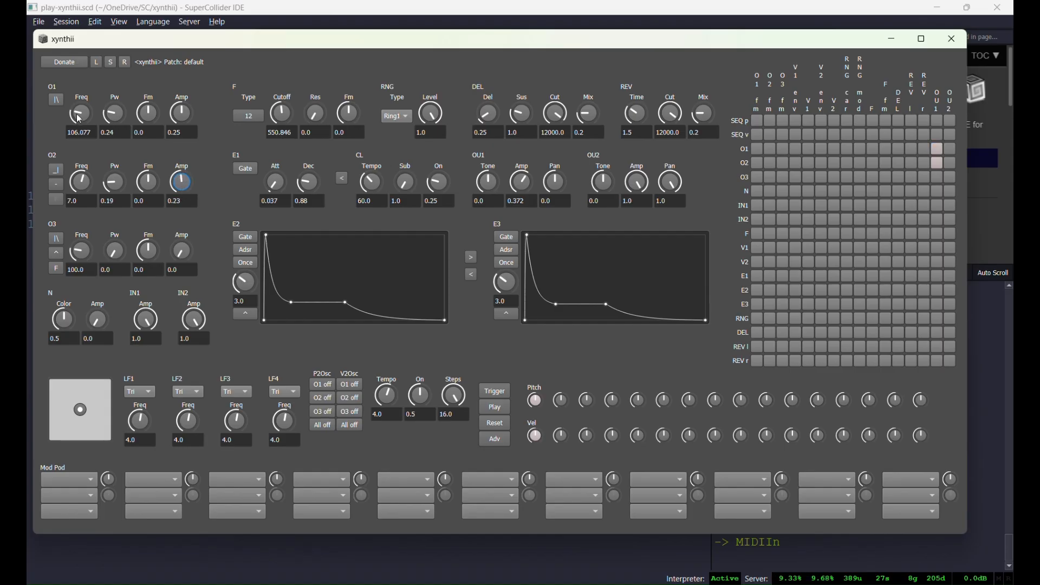
- Vary O1's Freq, lower OU1's Amp to 0, and sweep O3's Freq up to 20000 and back down
{"action": "left_click_drag", "start_coordinate": [80, 116], "coordinate": [76, 118]}
{"action": "left_click_drag", "start_coordinate": [522, 190], "coordinate": [519, 231]}
{"action": "left_click_drag", "start_coordinate": [79, 254], "coordinate": [78, 206]}
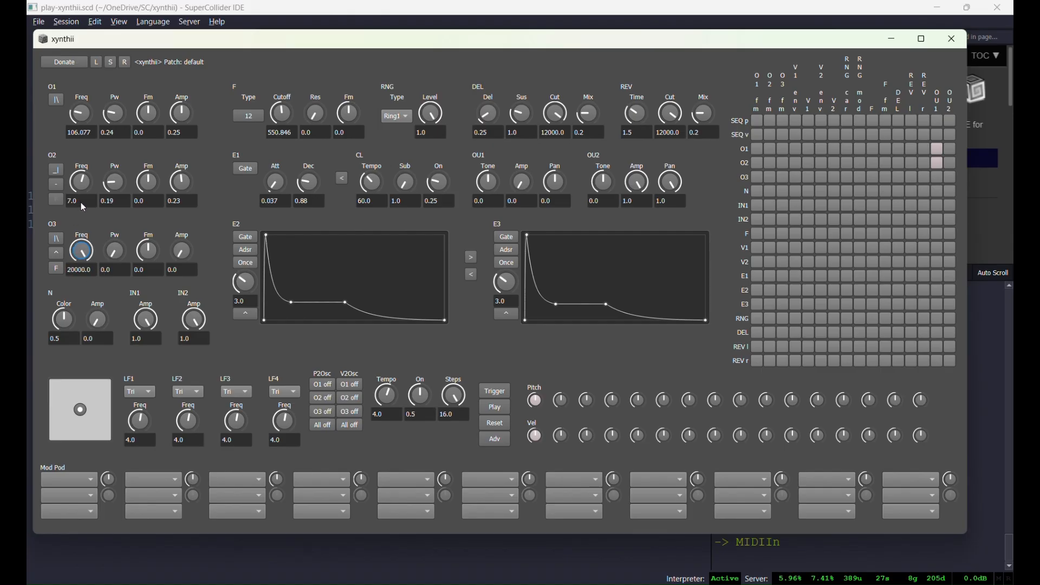
{"action": "left_click_drag", "start_coordinate": [80, 203], "coordinate": [81, 271]}
- Switch O3 to the L frequency range, enter 100 as its Freq, and adjust it to about 0.6
{"action": "left_click", "coordinate": [57, 270]}
{"action": "left_click_drag", "start_coordinate": [81, 271], "coordinate": [69, 272]}
{"action": "type", "text": "100"}
{"action": "key", "text": "Return"}
{"action": "left_click_drag", "start_coordinate": [84, 253], "coordinate": [76, 224]}
- Disconnect O2 from OU1 and route O3 to O1's fm, with O3's Freq at about 0.37 and Amp at 1.0
{"action": "left_click", "coordinate": [937, 163]}
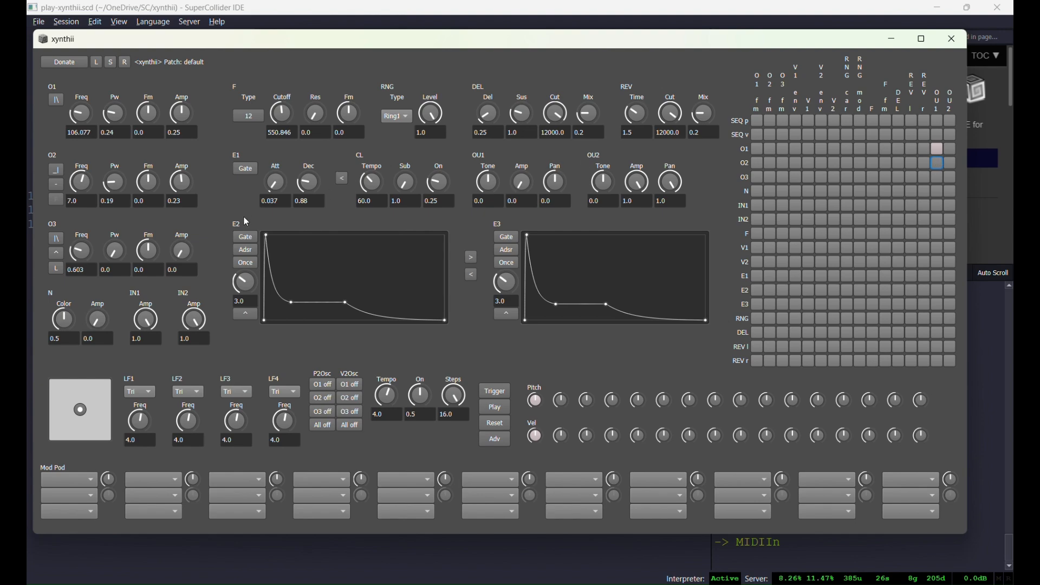
{"action": "left_click_drag", "start_coordinate": [82, 252], "coordinate": [86, 259]}
{"action": "left_click", "coordinate": [758, 178]}
{"action": "left_click_drag", "start_coordinate": [183, 251], "coordinate": [208, 179]}
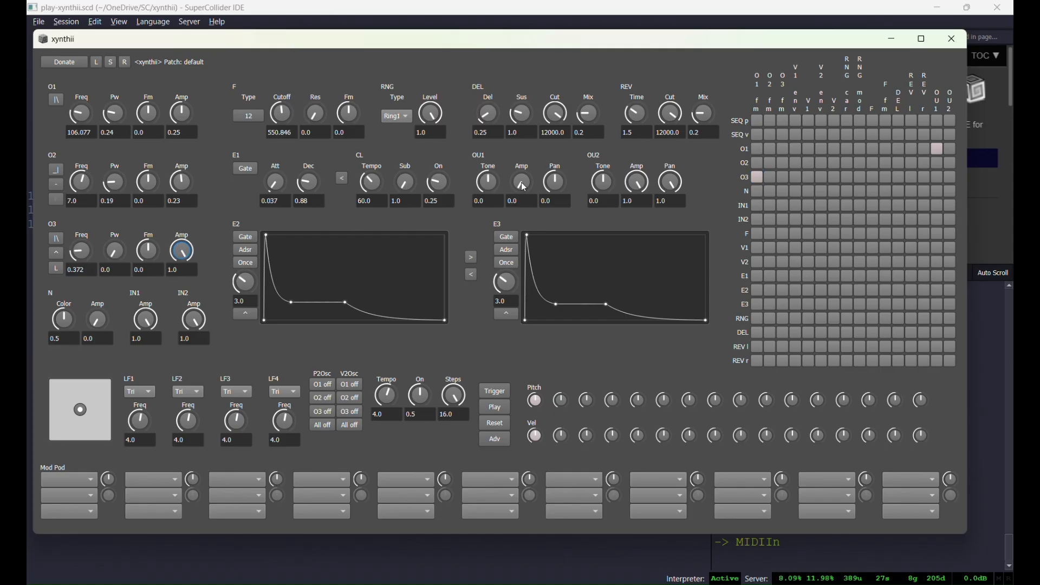
- Audition the modulation with OU1's Amp at 0.325, set O3's Freq to about 1.29 and O1's Fm to 0.24, and mute OU1
{"action": "left_click_drag", "start_coordinate": [522, 183], "coordinate": [518, 146]}
{"action": "left_click_drag", "start_coordinate": [150, 118], "coordinate": [151, 107]}
{"action": "left_click_drag", "start_coordinate": [80, 260], "coordinate": [83, 243]}
{"action": "left_click_drag", "start_coordinate": [147, 115], "coordinate": [151, 155]}
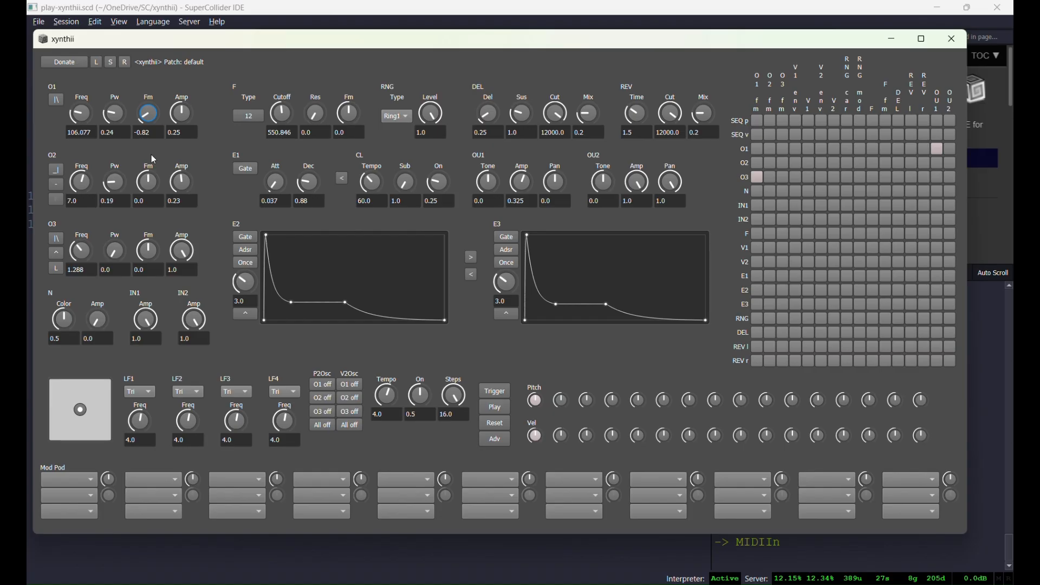
{"action": "left_click_drag", "start_coordinate": [154, 159], "coordinate": [153, 132]}
{"action": "left_click", "coordinate": [515, 197]}
{"action": "left_click_drag", "start_coordinate": [516, 196], "coordinate": [508, 235]}
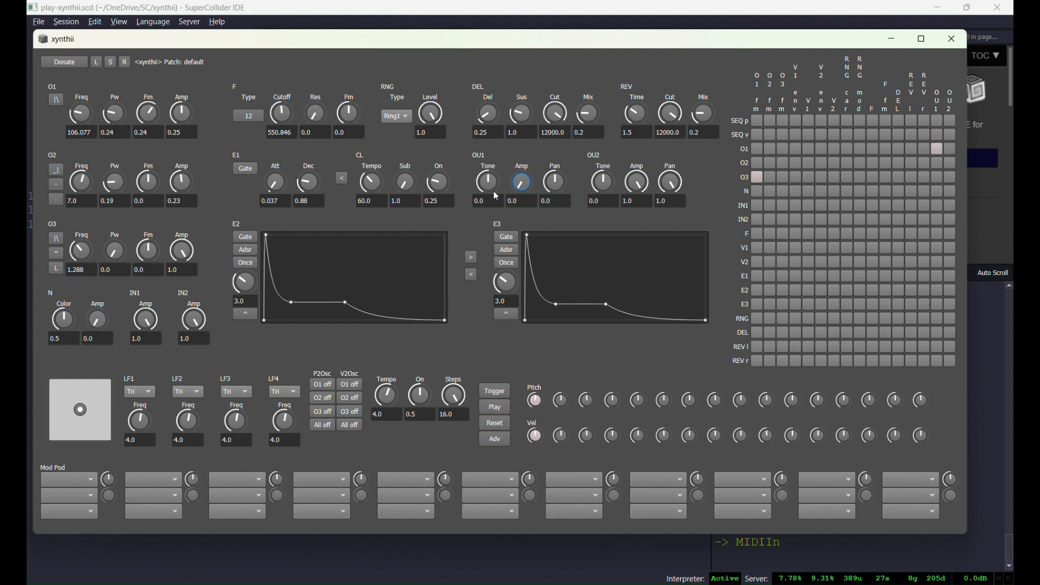
- Raise OU1's Amp to about 0.19, push O1's Fm to 1.0, settle it at 0.4, and lower OU1's Amp to 0
{"action": "left_click_drag", "start_coordinate": [522, 182], "coordinate": [520, 176]}
{"action": "left_click_drag", "start_coordinate": [153, 112], "coordinate": [140, 64]}
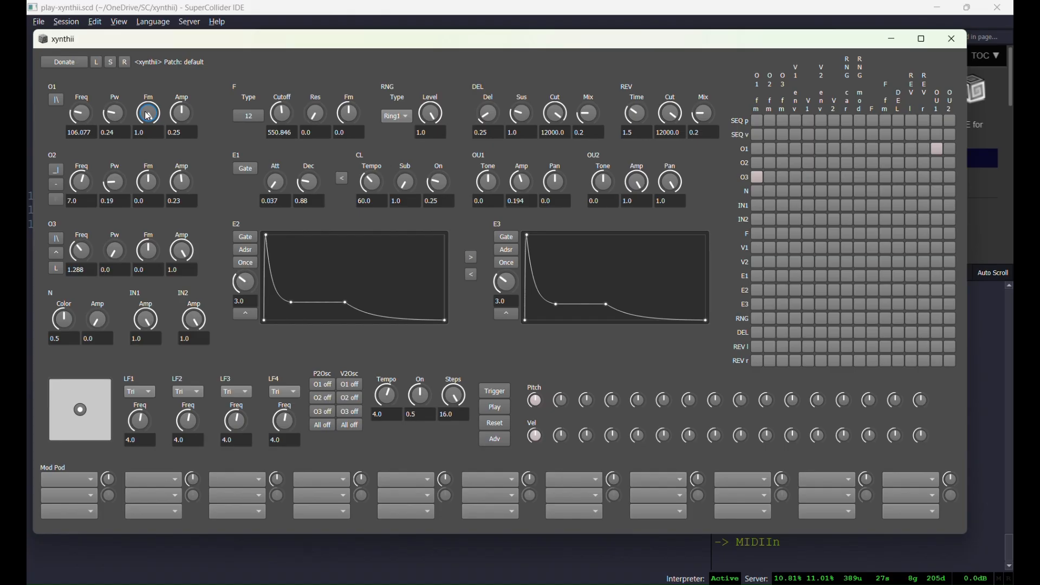
{"action": "left_click_drag", "start_coordinate": [151, 113], "coordinate": [150, 131]}
{"action": "left_click_drag", "start_coordinate": [521, 191], "coordinate": [519, 201]}
- Toggle O3's relative frequency mode and its frequency range, returning both to their original settings
{"action": "left_click", "coordinate": [55, 253]}
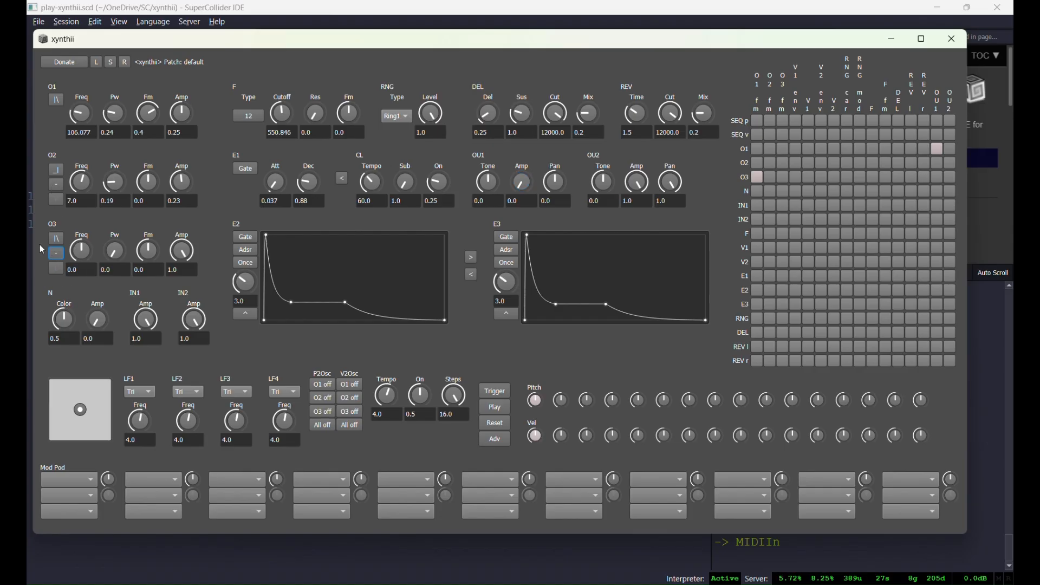
{"action": "left_click", "coordinate": [55, 253]}
{"action": "left_click", "coordinate": [59, 270]}
{"action": "left_click", "coordinate": [56, 271]}
- Route the noise source N to OU2, centre OU2's Pan, and vary N's Amp and Color
{"action": "left_click", "coordinate": [952, 191]}
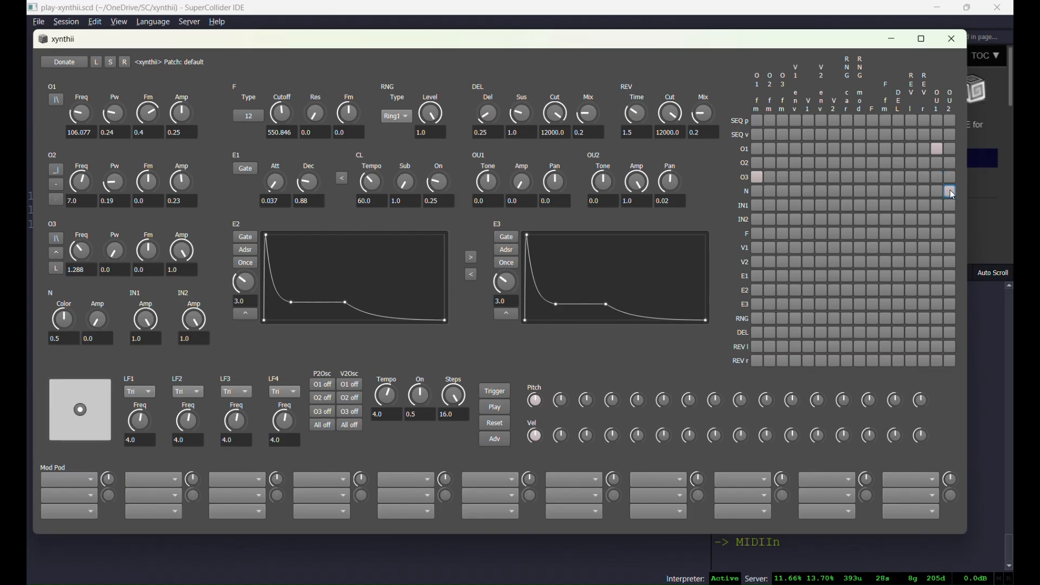
{"action": "left_click", "coordinate": [673, 182]}
{"action": "left_click", "coordinate": [99, 321]}
{"action": "left_click_drag", "start_coordinate": [98, 323], "coordinate": [107, 290]}
{"action": "left_click_drag", "start_coordinate": [64, 323], "coordinate": [99, 361]}
- Set the filter's Type to 24 and disconnect N from OU2
{"action": "left_click", "coordinate": [252, 122]}
{"action": "left_click", "coordinate": [248, 121]}
{"action": "left_click", "coordinate": [950, 191]}
- Set O2 to the saw waveform, lower the Pw of O1 and O2 to 0, and centre O1's Fm
{"action": "left_click", "coordinate": [60, 172]}
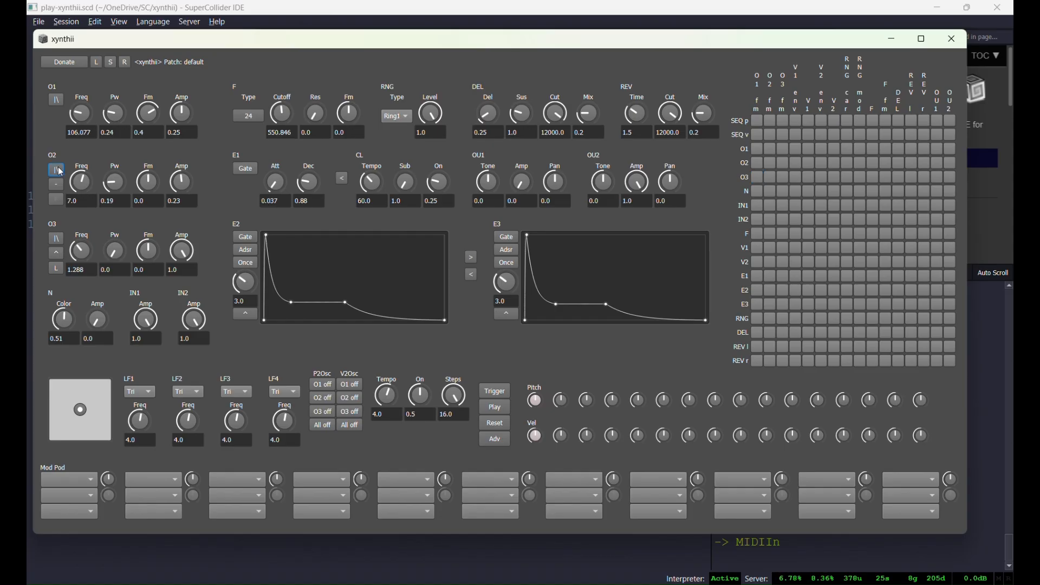
{"action": "left_click_drag", "start_coordinate": [114, 115], "coordinate": [112, 137]}
{"action": "left_click_drag", "start_coordinate": [110, 187], "coordinate": [115, 209]}
{"action": "left_click_drag", "start_coordinate": [155, 125], "coordinate": [148, 124]}
{"action": "key", "text": "c"}
- Route O1 and O2 into F and F to OU1, and raise OU1's Amp to about 0.35
{"action": "left_click", "coordinate": [874, 148]}
{"action": "left_click", "coordinate": [936, 234]}
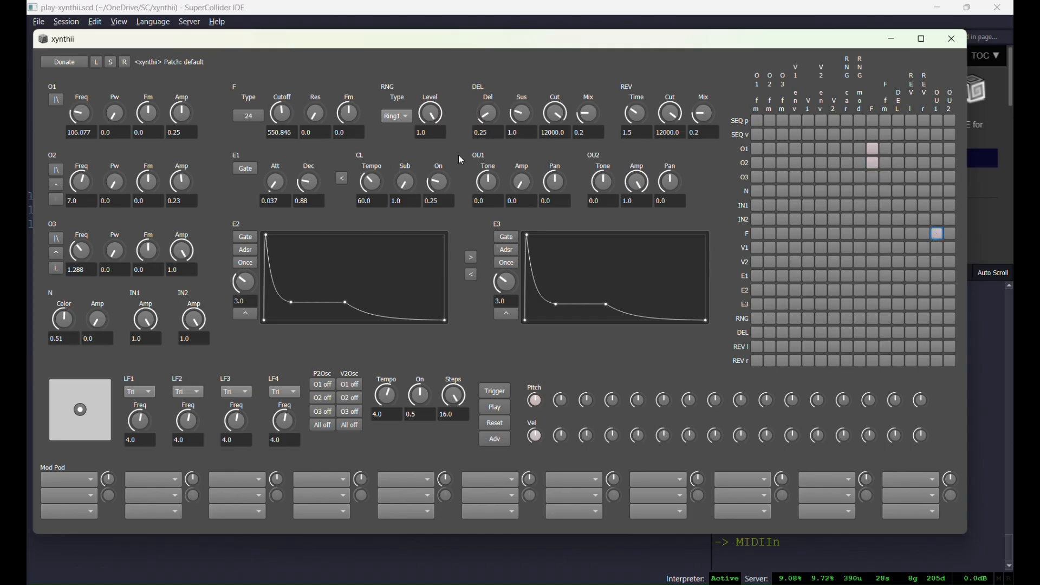
{"action": "left_click_drag", "start_coordinate": [524, 189], "coordinate": [520, 152]}
- Sweep the filter's Cutoff down to about 98 and through its range while switching the filter Type between 24 and 12
{"action": "mouse_move", "coordinate": [277, 119]}
{"action": "left_mouse_down"}
{"action": "mouse_move", "coordinate": [278, 88]}
{"action": "mouse_move", "coordinate": [279, 136]}
{"action": "left_mouse_up"}
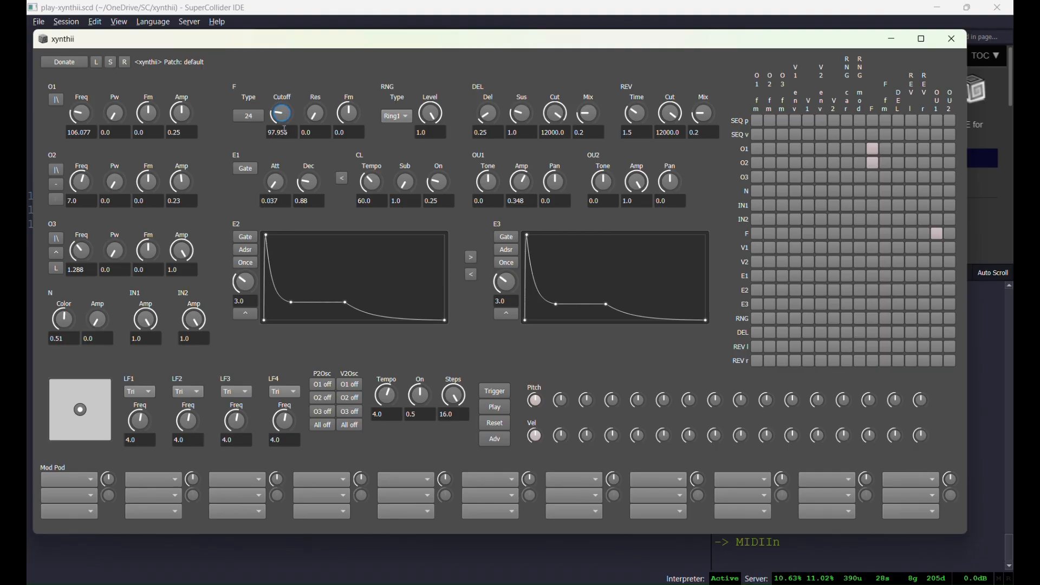
{"action": "left_click", "coordinate": [252, 117]}
{"action": "mouse_move", "coordinate": [280, 119]}
{"action": "left_mouse_down"}
{"action": "mouse_move", "coordinate": [276, 129]}
{"action": "mouse_move", "coordinate": [278, 81]}
{"action": "mouse_move", "coordinate": [273, 118]}
{"action": "left_mouse_up"}
{"action": "left_click", "coordinate": [251, 116]}
{"action": "left_click", "coordinate": [278, 116]}
{"action": "left_click_drag", "start_coordinate": [283, 115], "coordinate": [299, 47]}
{"action": "left_click_drag", "start_coordinate": [287, 112], "coordinate": [319, 143]}
- Route O3 to the filter's fm, set the filter's Fm to 0.72, and adjust its Cutoff
{"action": "left_click", "coordinate": [887, 178]}
{"action": "left_click_drag", "start_coordinate": [351, 115], "coordinate": [348, 101]}
{"action": "left_click_drag", "start_coordinate": [281, 117], "coordinate": [341, 105]}
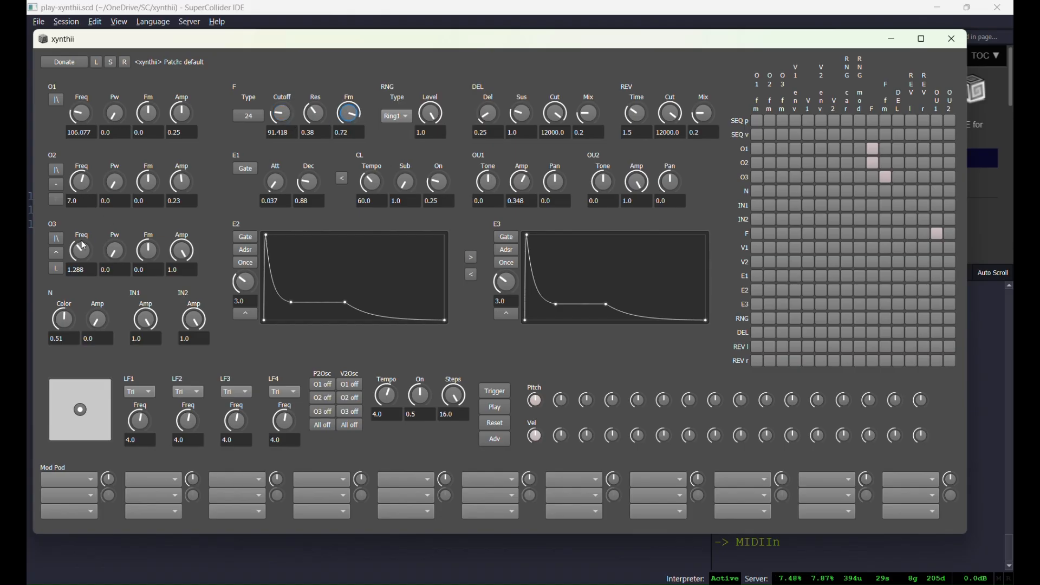
- Set O3's Freq to about 7.76, the filter's Res to 0.62, and its Cutoff to about 105
{"action": "mouse_move", "coordinate": [84, 246]}
{"action": "left_mouse_down"}
{"action": "mouse_move", "coordinate": [85, 237]}
{"action": "mouse_move", "coordinate": [85, 252]}
{"action": "left_mouse_up"}
{"action": "left_click_drag", "start_coordinate": [316, 113], "coordinate": [317, 105]}
{"action": "mouse_move", "coordinate": [82, 248]}
{"action": "left_mouse_down"}
{"action": "mouse_move", "coordinate": [83, 237]}
{"action": "mouse_move", "coordinate": [85, 248]}
{"action": "left_mouse_up"}
{"action": "mouse_move", "coordinate": [281, 117]}
{"action": "left_mouse_down"}
{"action": "mouse_move", "coordinate": [269, 87]}
{"action": "mouse_move", "coordinate": [267, 115]}
{"action": "left_mouse_up"}
- Lower OU1's Amp to 0 and reroute O1 from F to the RNG carrier and O2 to the RNG modulator, feeding RNG into F
{"action": "left_click_drag", "start_coordinate": [523, 182], "coordinate": [532, 269]}
{"action": "left_click", "coordinate": [872, 150]}
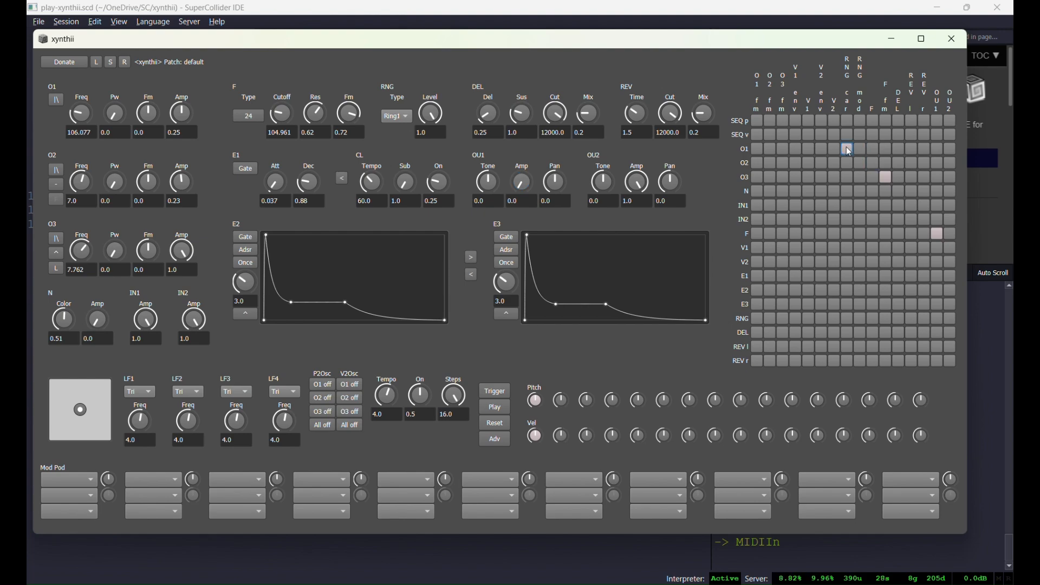
{"action": "left_click", "coordinate": [847, 150]}
{"action": "left_click", "coordinate": [861, 164]}
- Raise OU1's Amp to 0.49 and reset the filter's Fm to centre
{"action": "left_click_drag", "start_coordinate": [523, 181], "coordinate": [521, 137]}
{"action": "left_click", "coordinate": [348, 115]}
{"action": "key", "text": "n"}
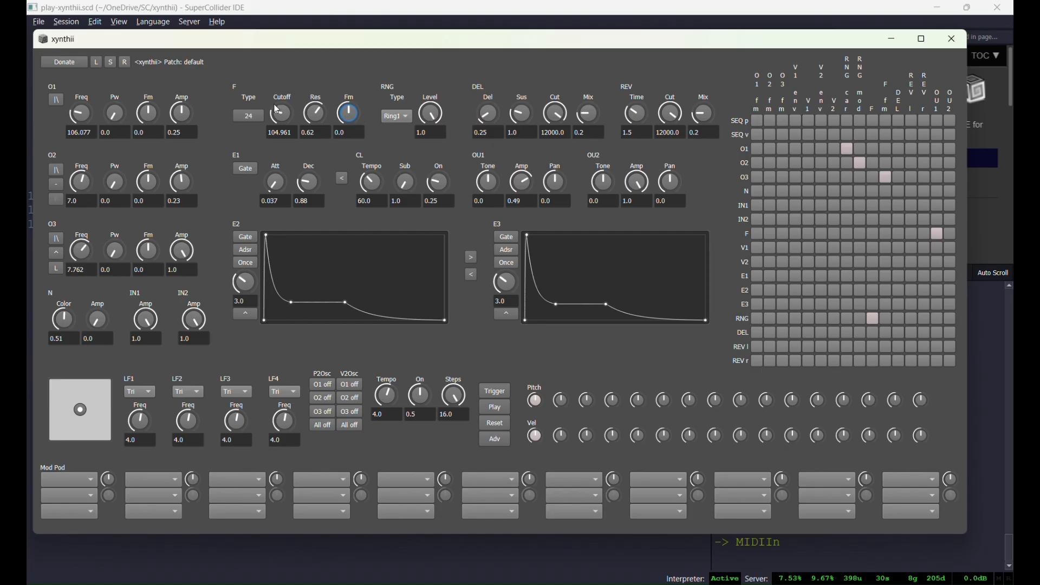
- Set the filter's Cutoff to about 1262, and O2's Freq to about 30 and Amp to 1.0
{"action": "left_click_drag", "start_coordinate": [282, 118], "coordinate": [280, 90]}
{"action": "mouse_move", "coordinate": [78, 186]}
{"action": "left_mouse_down"}
{"action": "mouse_move", "coordinate": [80, 165]}
{"action": "mouse_move", "coordinate": [82, 189]}
{"action": "mouse_move", "coordinate": [87, 174]}
{"action": "left_mouse_up"}
{"action": "left_click", "coordinate": [186, 188]}
{"action": "left_click_drag", "start_coordinate": [186, 188], "coordinate": [177, 144]}
{"action": "left_click_drag", "start_coordinate": [79, 185], "coordinate": [80, 177]}
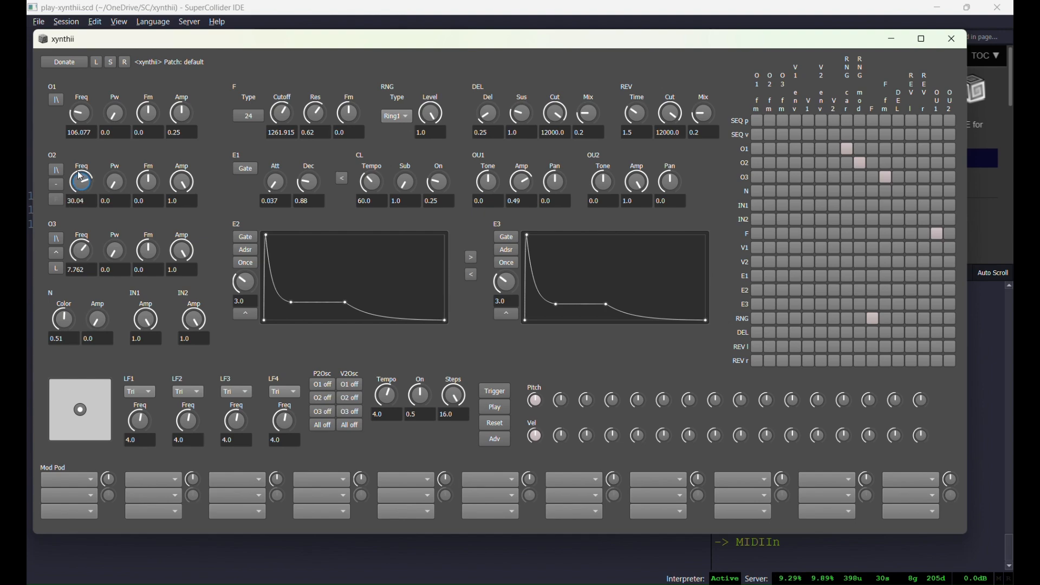
- Switch O1 to the sine waveform, and set O2's Pw to 0.51 and Freq to 26.2
{"action": "left_click", "coordinate": [55, 99]}
{"action": "left_click_drag", "start_coordinate": [115, 186], "coordinate": [107, 148]}
{"action": "mouse_move", "coordinate": [81, 181]}
{"action": "left_mouse_down"}
{"action": "mouse_move", "coordinate": [81, 209]}
{"action": "mouse_move", "coordinate": [87, 185]}
{"action": "left_mouse_up"}
- Try the RNG types Mul and Ring1, sweeping the Level down and back up to 1.0
{"action": "left_click", "coordinate": [399, 115]}
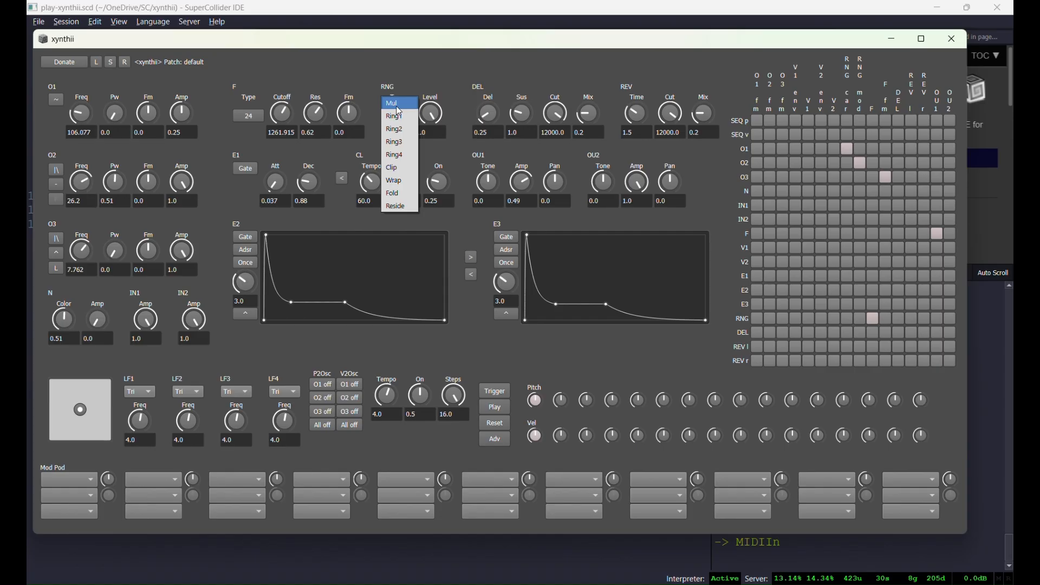
{"action": "left_click", "coordinate": [401, 104]}
{"action": "left_click_drag", "start_coordinate": [423, 122], "coordinate": [434, 95]}
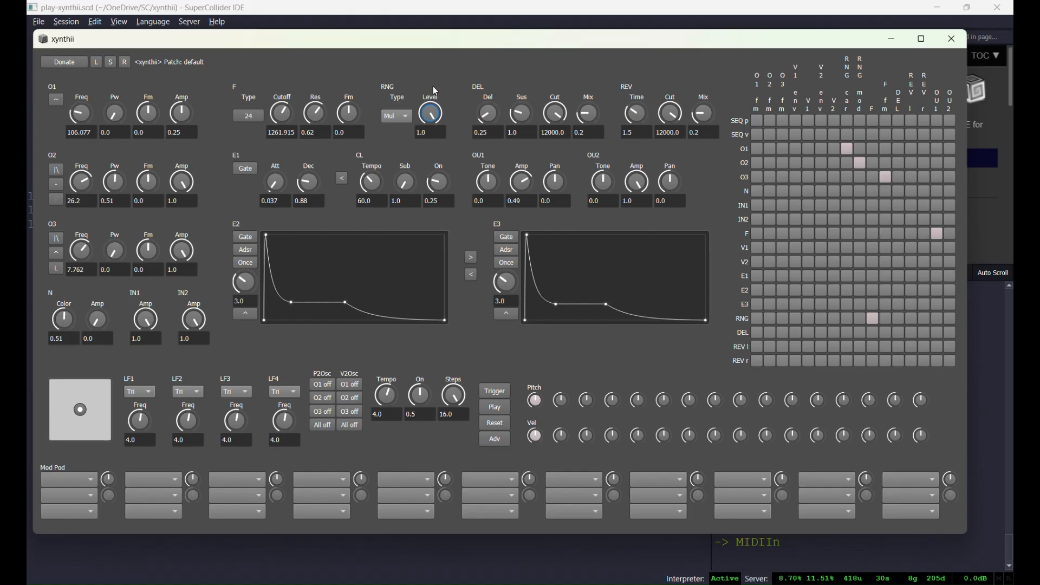
{"action": "left_click", "coordinate": [397, 117]}
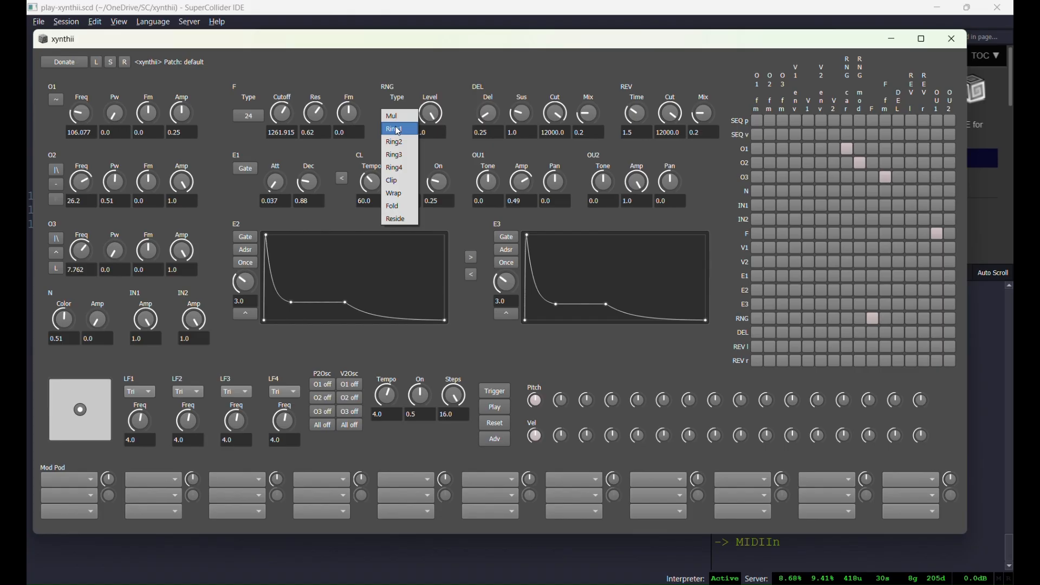
{"action": "left_click", "coordinate": [399, 131]}
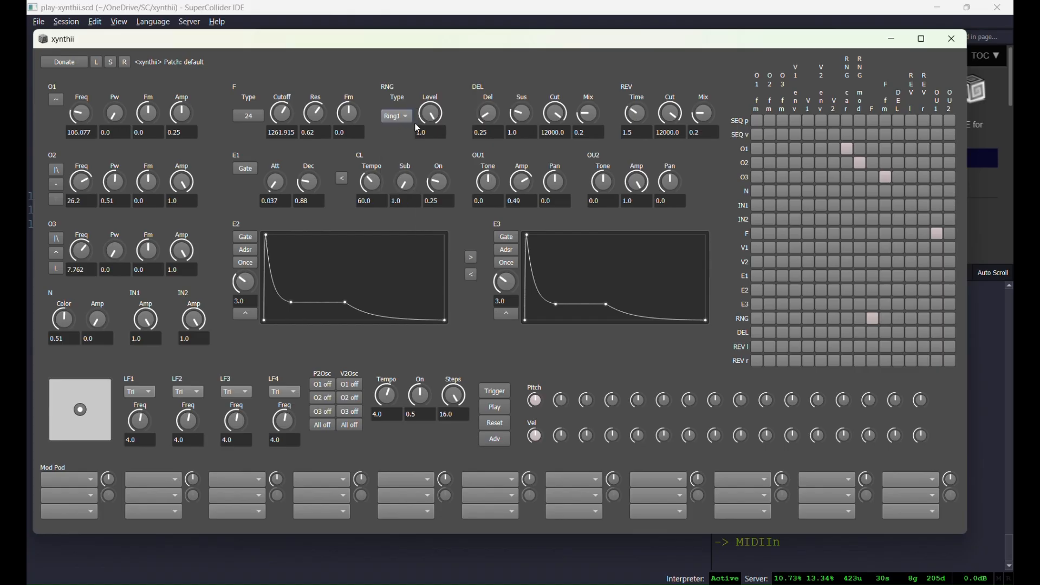
{"action": "left_click_drag", "start_coordinate": [425, 108], "coordinate": [414, 185]}
{"action": "left_click_drag", "start_coordinate": [433, 112], "coordinate": [415, 40]}
- Try the RNG types Ring2, Ring3 and Ring4, return to Ring3, and sweep the Level
{"action": "left_click", "coordinate": [397, 116]}
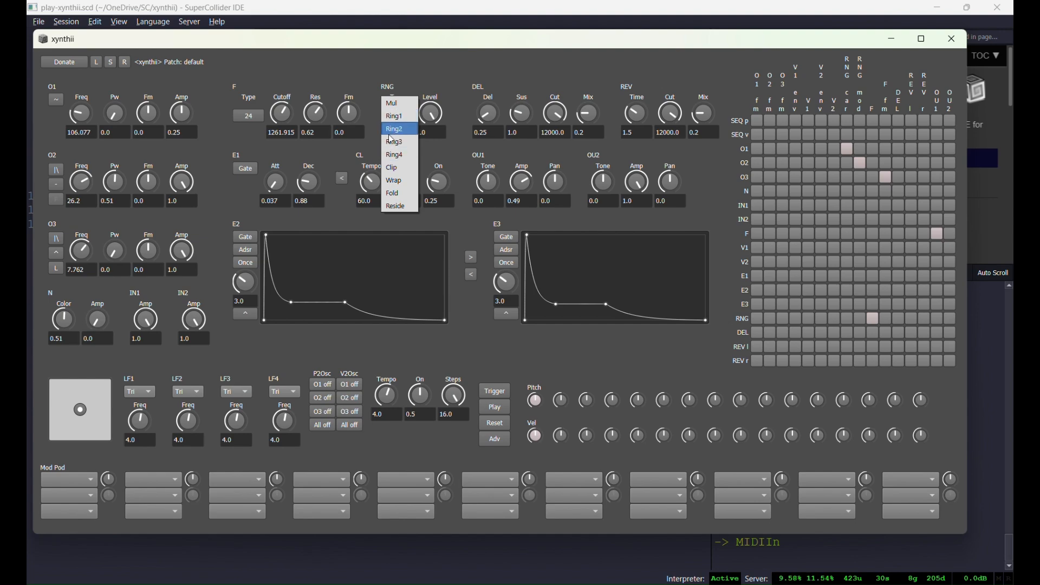
{"action": "left_click", "coordinate": [394, 129]}
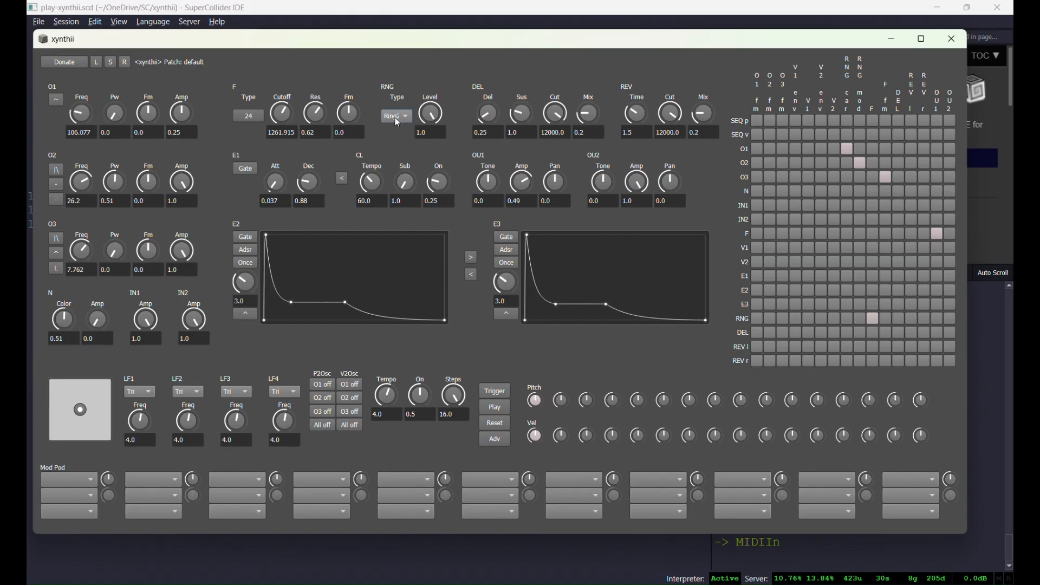
{"action": "left_click", "coordinate": [397, 116]}
{"action": "left_click", "coordinate": [398, 131]}
{"action": "left_click", "coordinate": [400, 117]}
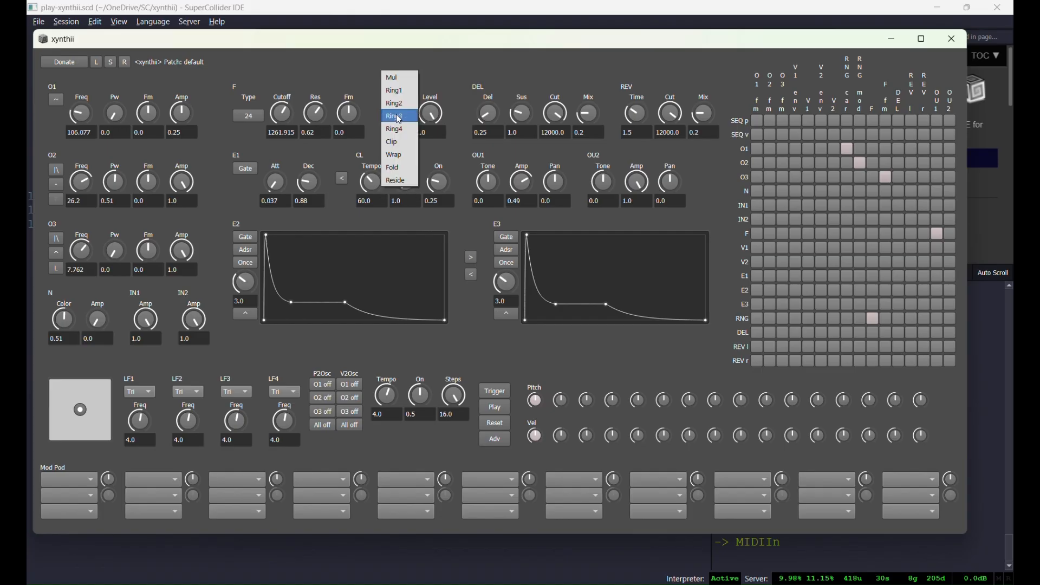
{"action": "left_click", "coordinate": [395, 126]}
{"action": "left_click_drag", "start_coordinate": [423, 116], "coordinate": [414, 92]}
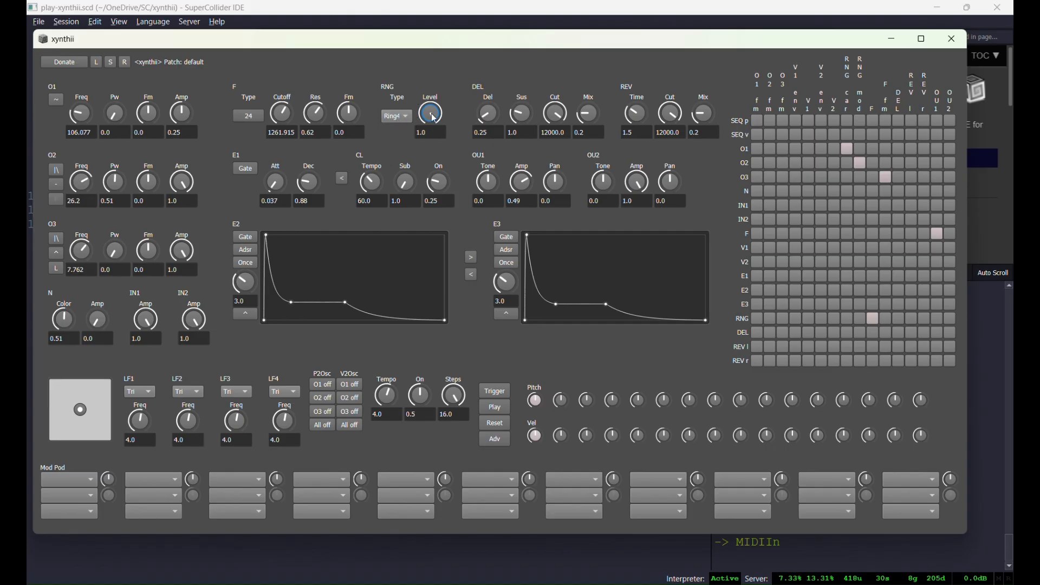
{"action": "left_click", "coordinate": [397, 120]}
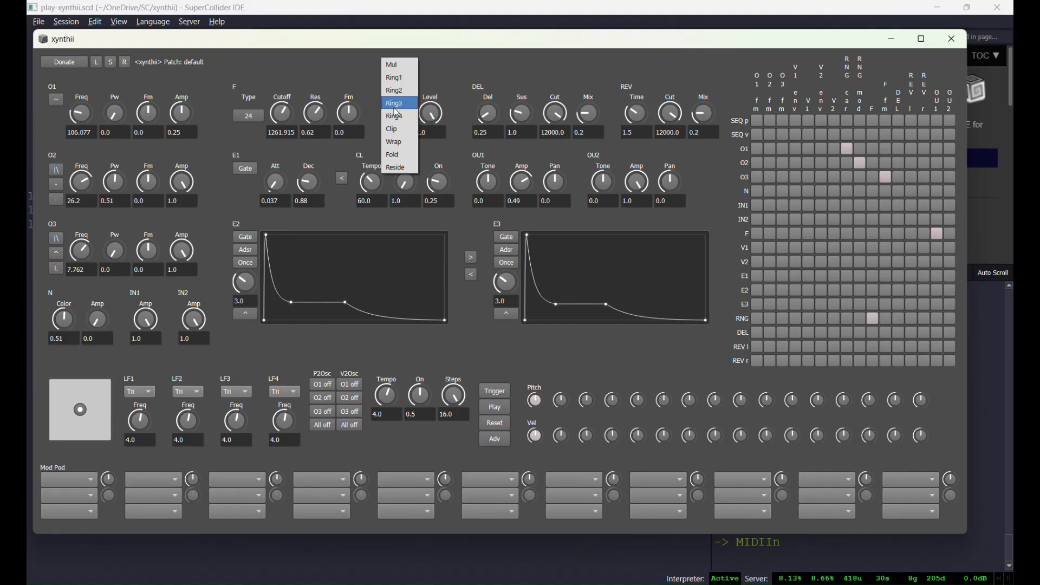
{"action": "left_click", "coordinate": [395, 108]}
{"action": "mouse_move", "coordinate": [432, 115]}
{"action": "left_mouse_down"}
{"action": "mouse_move", "coordinate": [420, 171]}
{"action": "mouse_move", "coordinate": [429, 104]}
{"action": "left_mouse_up"}
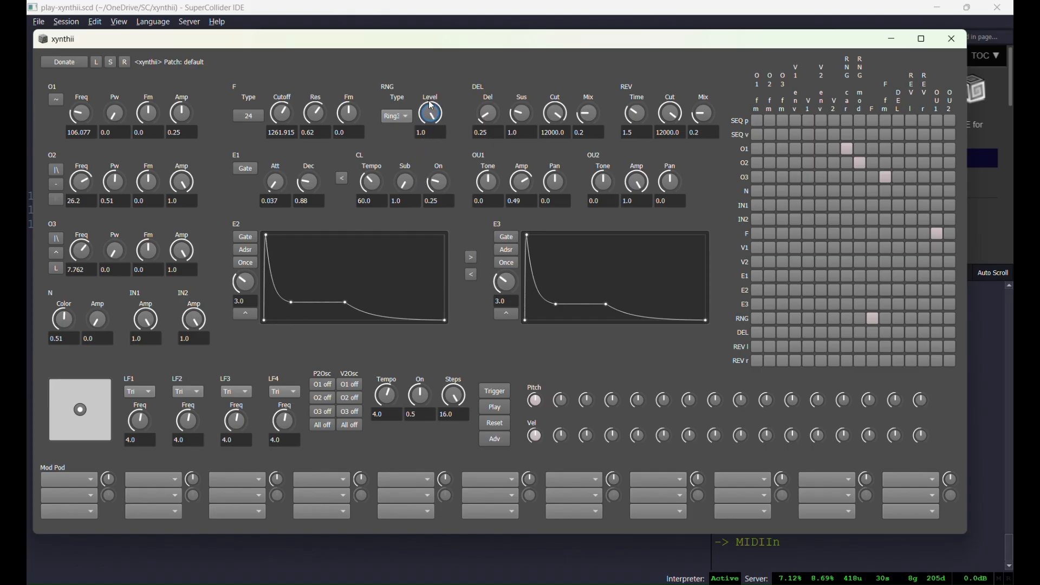
- Try RNG's Clip type with the Level lowered to about 0.23, and the Wrap type with the Level varied
{"action": "left_click", "coordinate": [391, 117]}
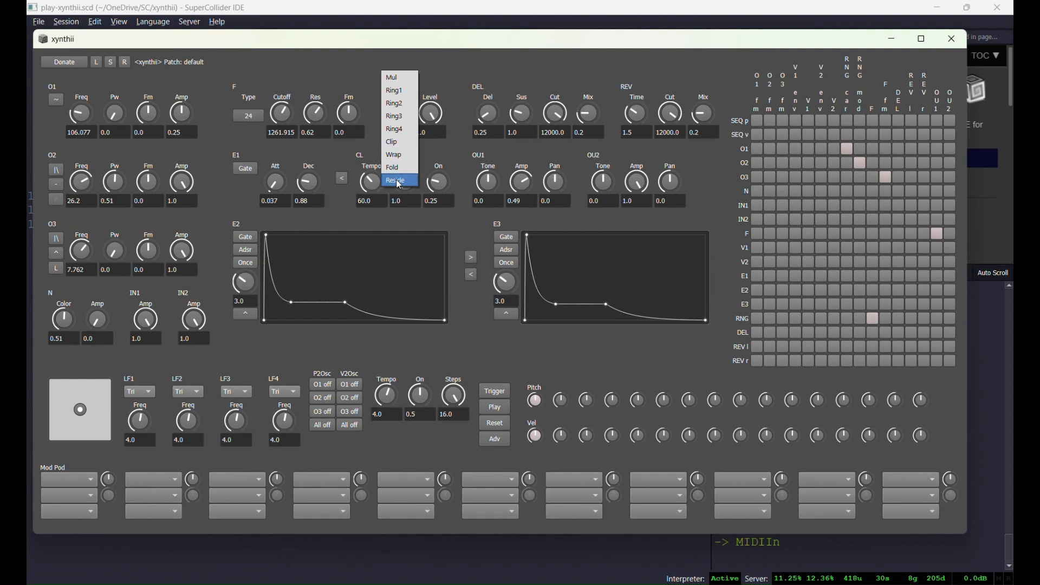
{"action": "left_click", "coordinate": [399, 143]}
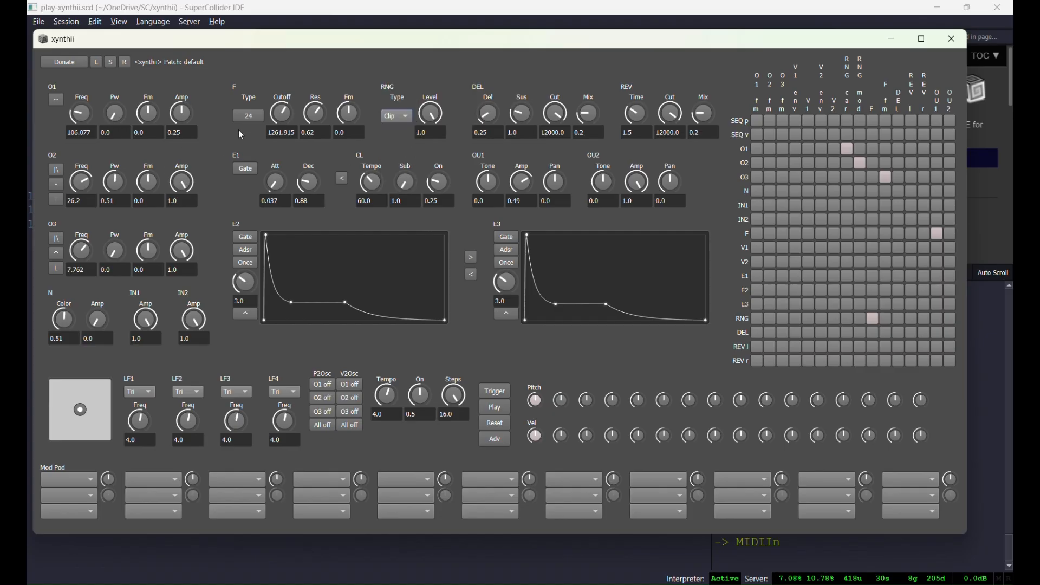
{"action": "left_click_drag", "start_coordinate": [429, 116], "coordinate": [419, 142]}
{"action": "left_click", "coordinate": [398, 116]}
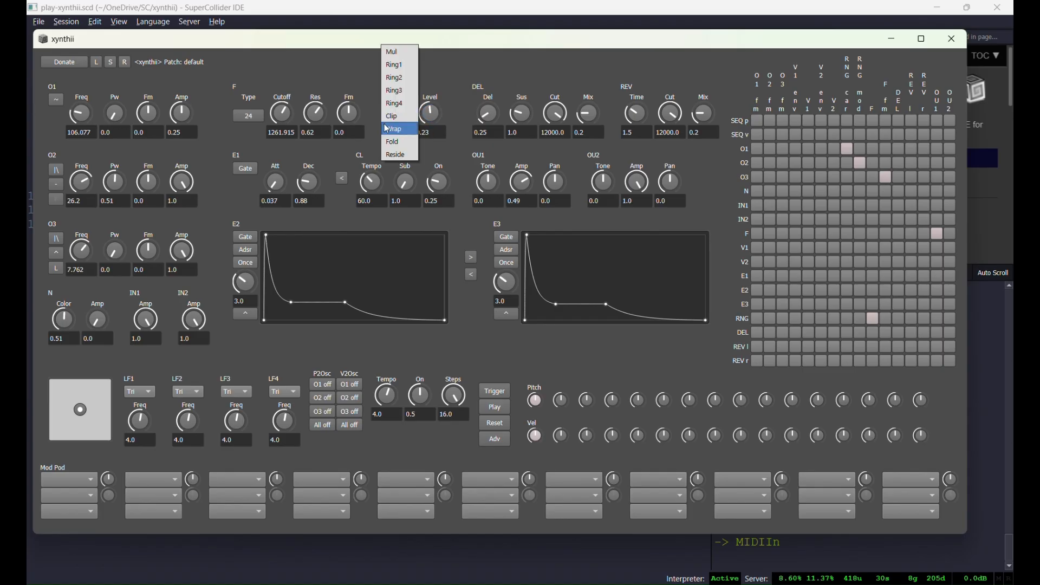
{"action": "left_click", "coordinate": [393, 128]}
{"action": "mouse_move", "coordinate": [435, 118]}
{"action": "left_mouse_down"}
{"action": "mouse_move", "coordinate": [421, 123]}
{"action": "mouse_move", "coordinate": [428, 83]}
{"action": "mouse_move", "coordinate": [419, 145]}
{"action": "mouse_move", "coordinate": [427, 112]}
{"action": "left_mouse_up"}
- Try the RNG types Fold and Reside, and set the Level to 0.144
{"action": "left_click", "coordinate": [388, 118]}
{"action": "left_click", "coordinate": [391, 130]}
{"action": "left_click", "coordinate": [391, 117]}
{"action": "left_click", "coordinate": [394, 128]}
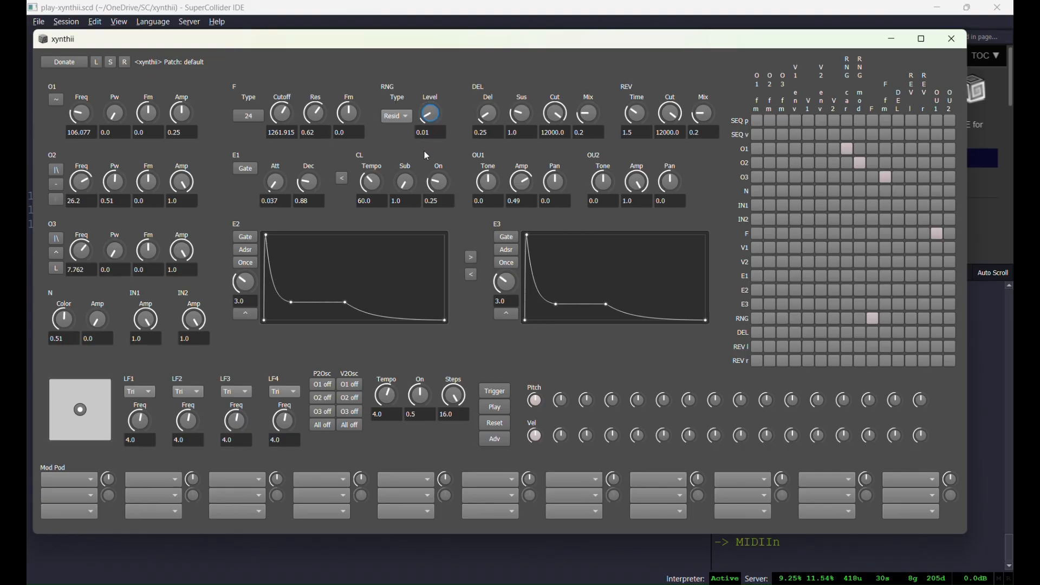
{"action": "left_click_drag", "start_coordinate": [426, 156], "coordinate": [431, 129]}
- Route N to the RNG modulator, raise N's Amp to 1.0, and set the RNG type to Fold
{"action": "left_click", "coordinate": [861, 192]}
{"action": "left_click", "coordinate": [397, 116]}
{"action": "left_click", "coordinate": [406, 104]}
{"action": "left_click_drag", "start_coordinate": [98, 319], "coordinate": [114, 244]}
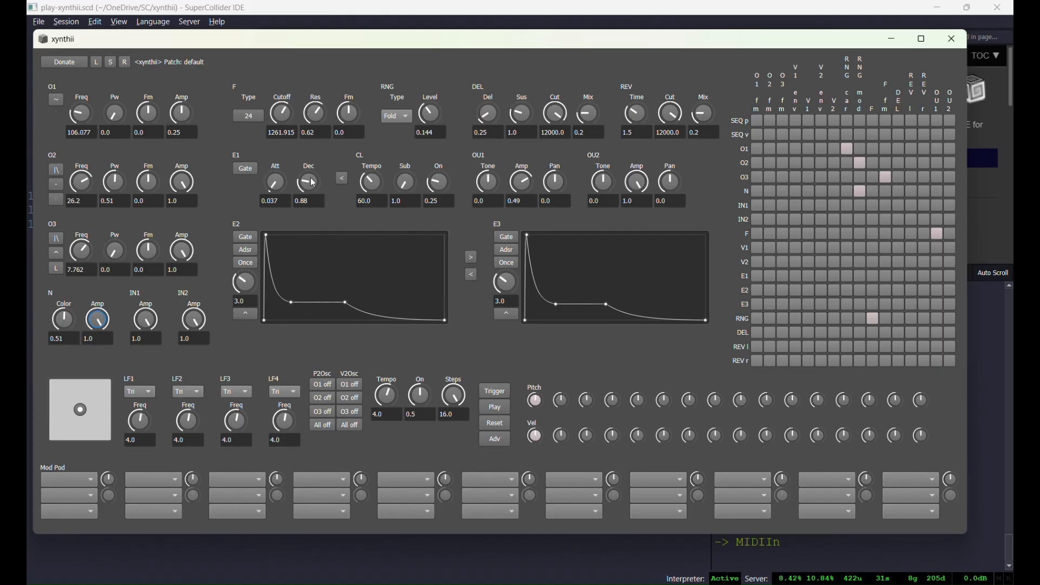
- Set RNG's Level to 0.27 and its type to Reside
{"action": "mouse_move", "coordinate": [429, 115]}
{"action": "left_mouse_down"}
{"action": "mouse_move", "coordinate": [426, 96]}
{"action": "mouse_move", "coordinate": [426, 127]}
{"action": "left_mouse_up"}
{"action": "left_click", "coordinate": [397, 115]}
{"action": "left_click", "coordinate": [397, 129]}
- Lower OU1's Amp to 0, clear all connections in the patch matrix, and raise OU1's Amp to 1.0
{"action": "left_click_drag", "start_coordinate": [517, 187], "coordinate": [519, 305]}
{"action": "left_click", "coordinate": [884, 177]}
{"action": "left_click", "coordinate": [858, 191]}
{"action": "left_click", "coordinate": [859, 163]}
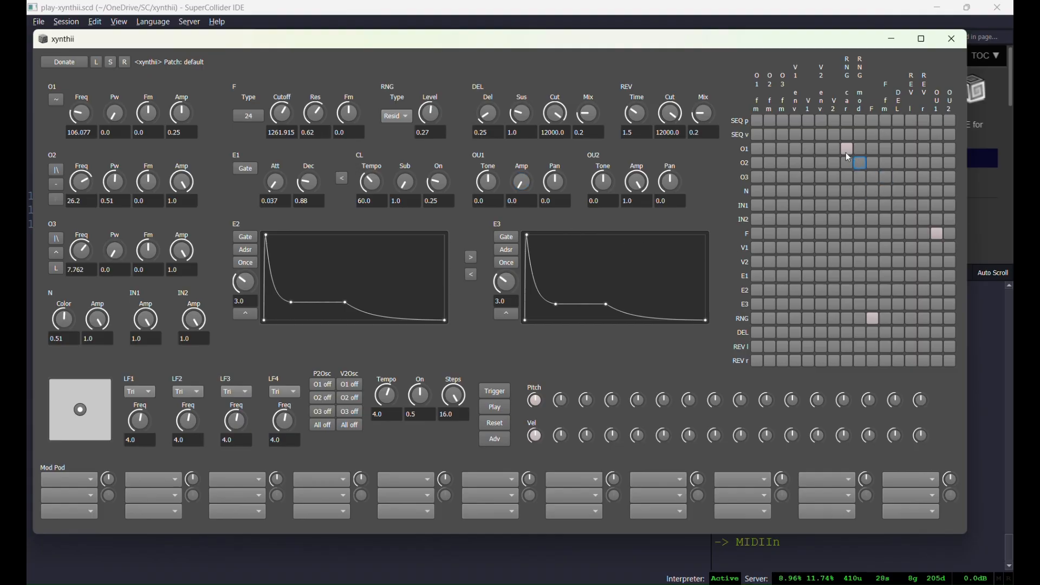
{"action": "left_click", "coordinate": [873, 318]}
{"action": "left_click", "coordinate": [939, 234]}
{"action": "left_click_drag", "start_coordinate": [521, 187], "coordinate": [523, 115]}
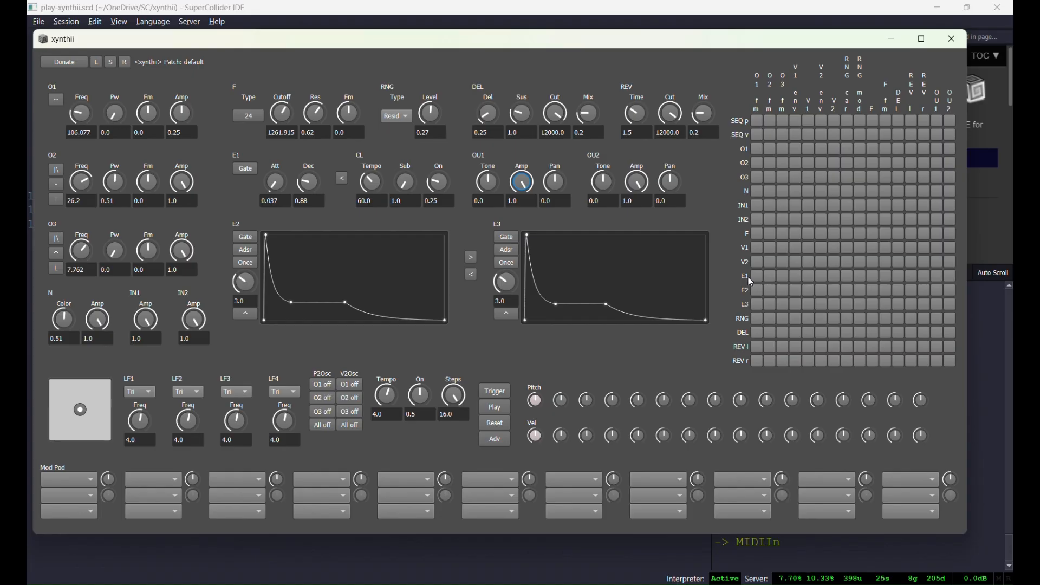
- Patch E1 to V1's env, O1 into V1, V1 into F, and F to OU1
{"action": "left_click", "coordinate": [797, 277]}
{"action": "left_click", "coordinate": [809, 148]}
{"action": "left_click", "coordinate": [873, 245]}
{"action": "left_click", "coordinate": [935, 234]}
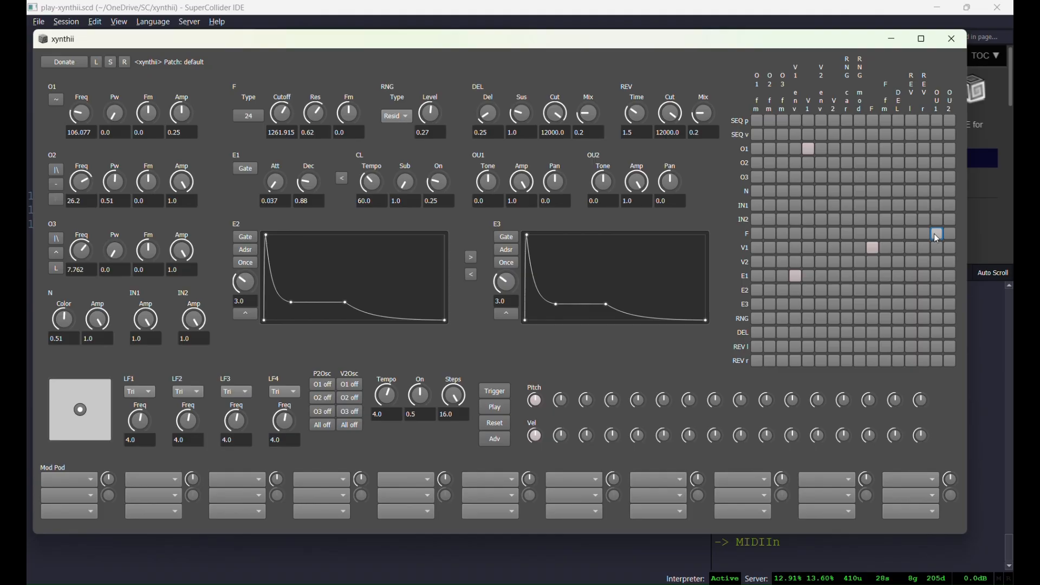
- Set O1's Amp to 0.336 and gate E1 repeatedly while varying its Dec
{"action": "left_click", "coordinate": [182, 108]}
{"action": "left_click", "coordinate": [245, 171]}
{"action": "left_click", "coordinate": [246, 173]}
{"action": "left_click_drag", "start_coordinate": [305, 189], "coordinate": [310, 167]}
{"action": "left_click", "coordinate": [245, 173]}
{"action": "left_click", "coordinate": [244, 172]}
{"action": "left_click_drag", "start_coordinate": [308, 185], "coordinate": [300, 203]}
{"action": "left_click", "coordinate": [243, 170]}
- Try a Sub value of 4 on the CL clock and return it to 1.0
{"action": "double_click", "coordinate": [392, 201]}
{"action": "type", "text": "4"}
{"action": "key", "text": "Return"}
{"action": "key", "text": "BackSpace"}
{"action": "key", "text": "BackSpace"}
{"action": "key", "text": "Return"}
- Connect the CL clock to E1, shorten E1's Dec to 0.062, and set CL's On to 0.09
{"action": "mouse_move", "coordinate": [442, 189]}
{"action": "left_mouse_down"}
{"action": "mouse_move", "coordinate": [431, 136]}
{"action": "mouse_move", "coordinate": [433, 178]}
{"action": "mouse_move", "coordinate": [418, 200]}
{"action": "mouse_move", "coordinate": [434, 184]}
{"action": "mouse_move", "coordinate": [433, 164]}
{"action": "mouse_move", "coordinate": [434, 180]}
{"action": "left_mouse_up"}
{"action": "left_click_drag", "start_coordinate": [429, 167], "coordinate": [429, 168]}
{"action": "left_click", "coordinate": [344, 179]}
{"action": "left_click_drag", "start_coordinate": [439, 185], "coordinate": [439, 225]}
{"action": "left_click_drag", "start_coordinate": [307, 187], "coordinate": [305, 204]}
{"action": "left_click_drag", "start_coordinate": [440, 188], "coordinate": [437, 166]}
{"action": "left_click_drag", "start_coordinate": [442, 187], "coordinate": [442, 164]}
{"action": "left_click_drag", "start_coordinate": [435, 182], "coordinate": [434, 229]}
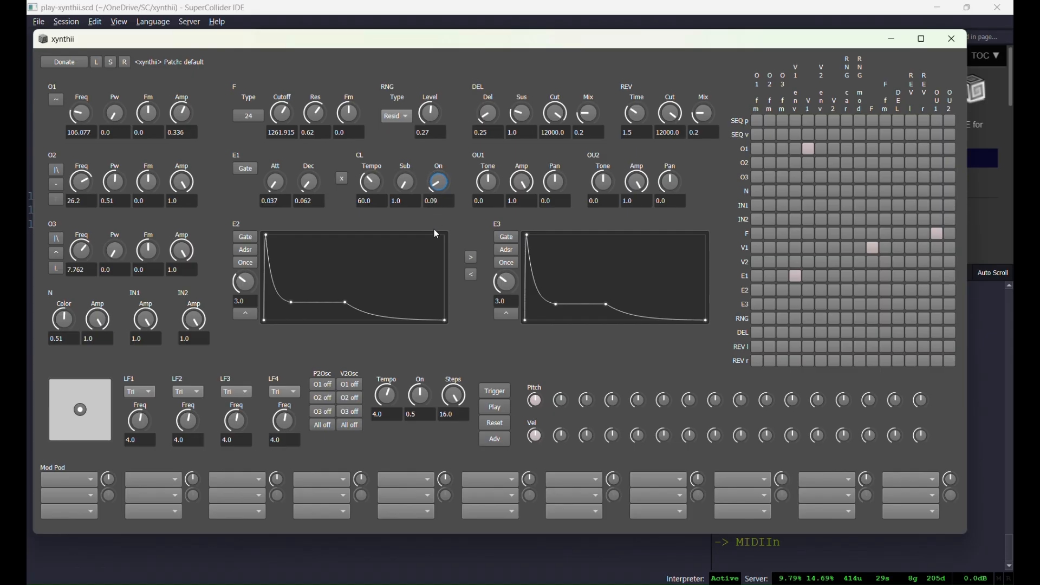
- Set CL's Sub to 2 and Tempo to about 57.7, and disconnect the clock from E1
{"action": "double_click", "coordinate": [403, 201]}
{"action": "type", "text": "2"}
{"action": "key", "text": "Return"}
{"action": "left_click_drag", "start_coordinate": [372, 182], "coordinate": [303, 194]}
{"action": "left_click", "coordinate": [347, 182]}
{"action": "left_click", "coordinate": [246, 169]}
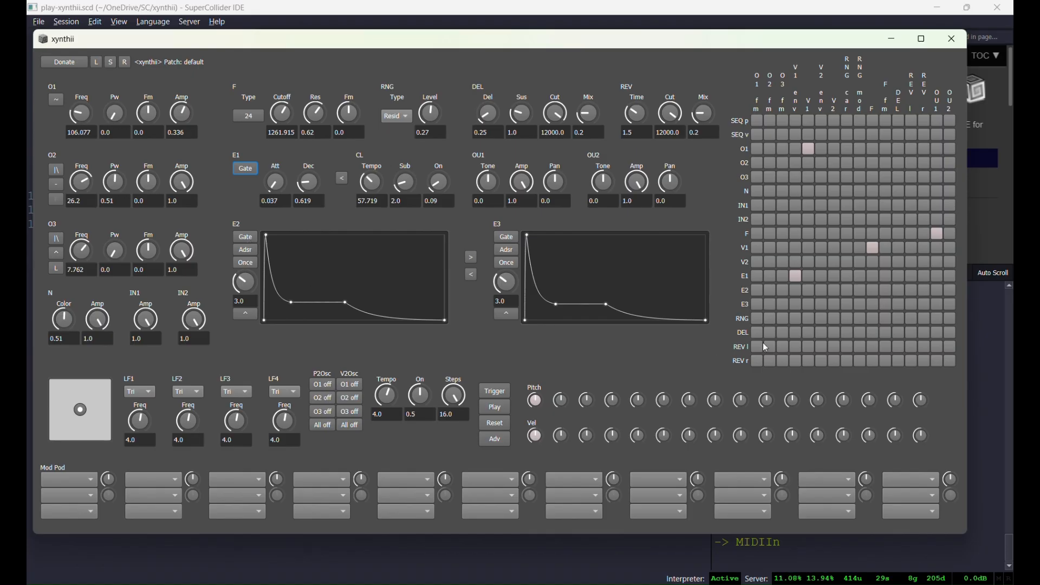
- Route E2 to O1's fm, open E1's gate, and set O1's Fm to 0.64
{"action": "left_click", "coordinate": [757, 291]}
{"action": "left_click", "coordinate": [245, 170]}
{"action": "left_click_drag", "start_coordinate": [150, 118], "coordinate": [149, 101]}
- Gate E2 on and off, switch it to Loop, and set its time to about 2.394
{"action": "left_click", "coordinate": [246, 238]}
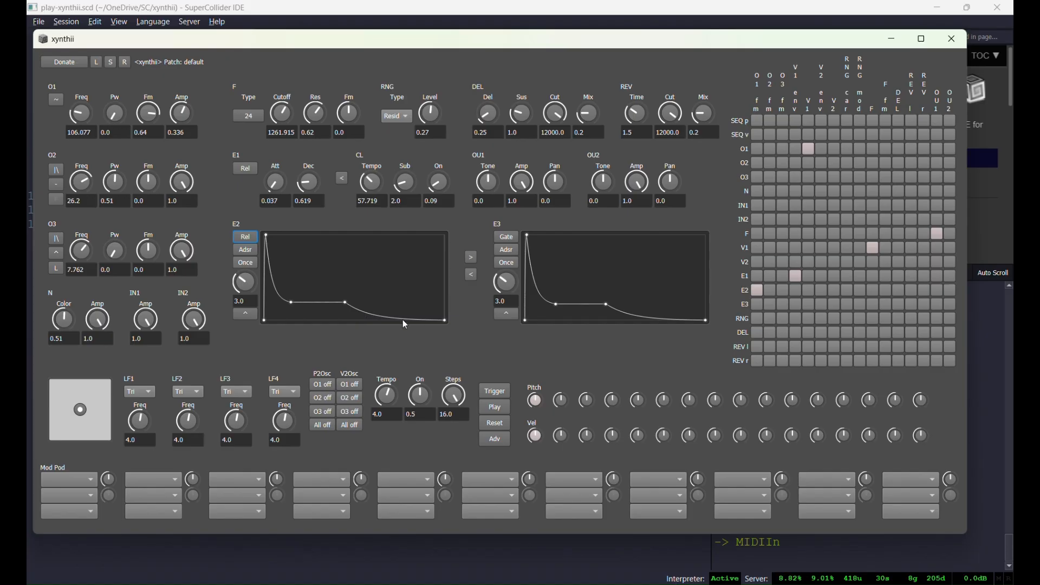
{"action": "left_click", "coordinate": [246, 238]}
{"action": "left_click", "coordinate": [245, 239]}
{"action": "left_click", "coordinate": [248, 239]}
{"action": "left_click", "coordinate": [245, 263]}
{"action": "left_click", "coordinate": [245, 237]}
{"action": "left_click_drag", "start_coordinate": [246, 285], "coordinate": [243, 293]}
{"action": "mouse_move", "coordinate": [246, 285]}
{"action": "left_mouse_down"}
{"action": "mouse_move", "coordinate": [249, 264]}
{"action": "mouse_move", "coordinate": [243, 299]}
{"action": "left_mouse_up"}
{"action": "left_click", "coordinate": [247, 238]}
- Raise E2's sustain level, switch the envelope to Free, and move its sustain end point further up and later
{"action": "left_click_drag", "start_coordinate": [291, 301], "coordinate": [388, 284]}
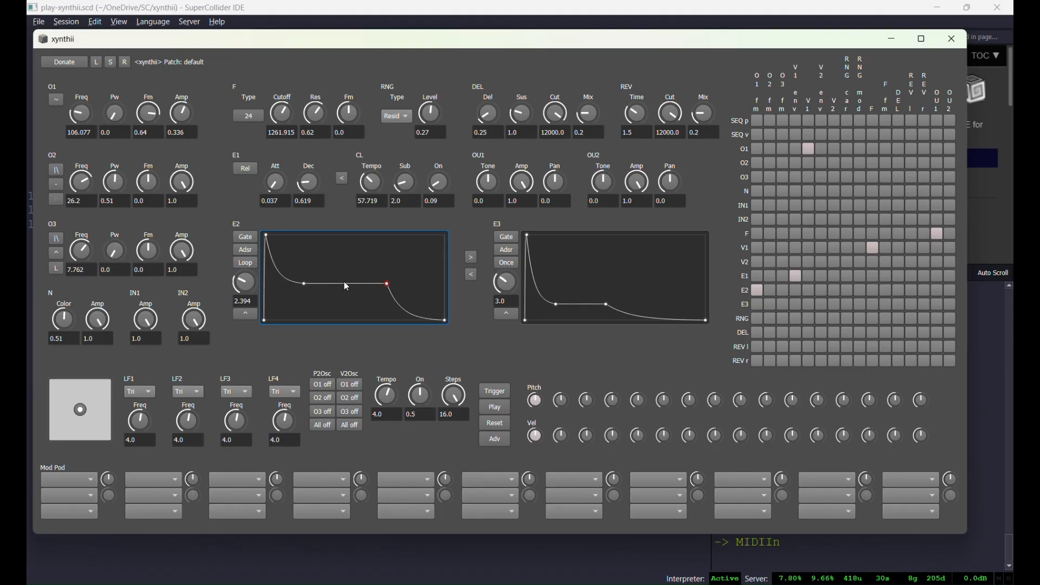
{"action": "left_click", "coordinate": [246, 249]}
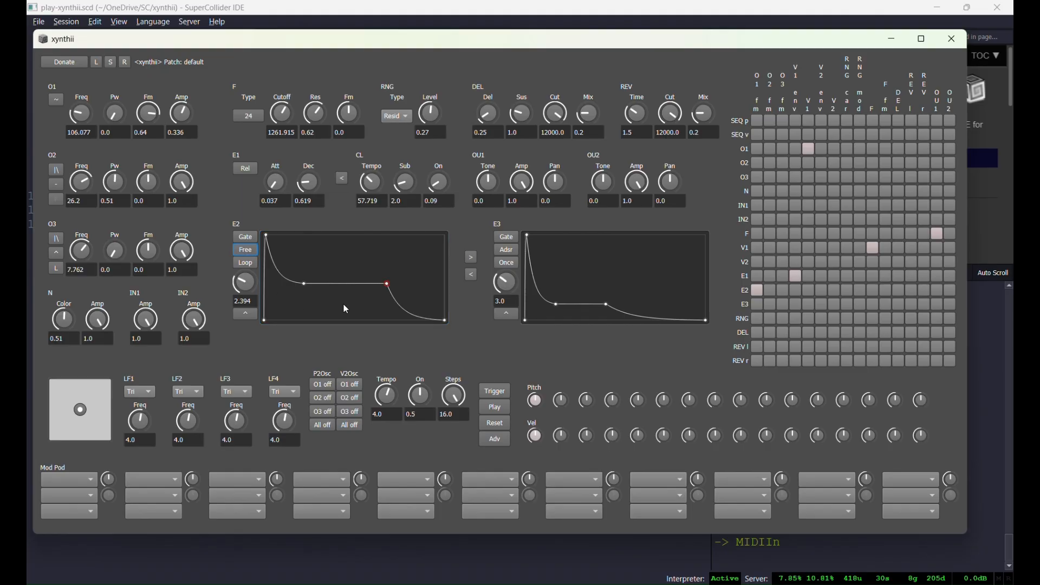
{"action": "left_click_drag", "start_coordinate": [385, 287], "coordinate": [416, 256]}
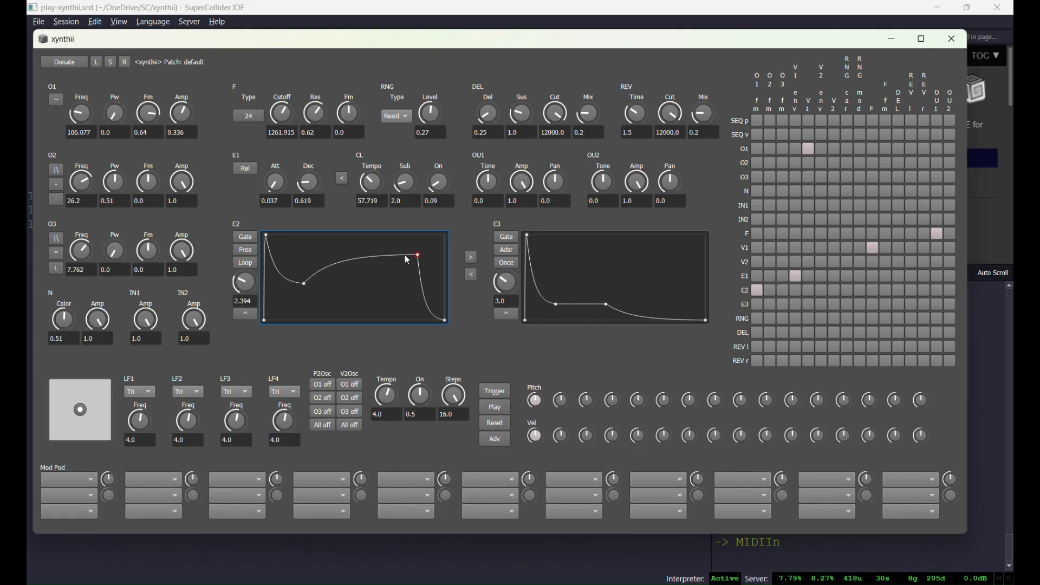
- Try adding a point in the middle of E2's envelope, lowering it, and deleting it
{"action": "double_click", "coordinate": [355, 270]}
{"action": "left_click_drag", "start_coordinate": [355, 269], "coordinate": [360, 307]}
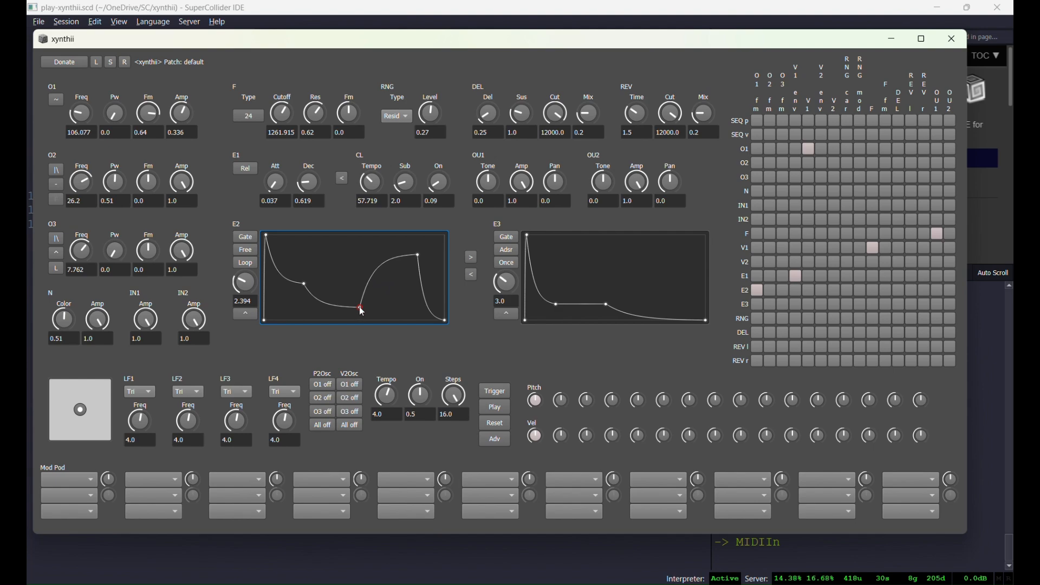
{"action": "key", "text": "Delete"}
- Bend the curves of E2's envelope segments and add a low point before the second peak
{"action": "left_click_drag", "start_coordinate": [348, 259], "coordinate": [360, 326]}
{"action": "left_click_drag", "start_coordinate": [277, 270], "coordinate": [297, 205]}
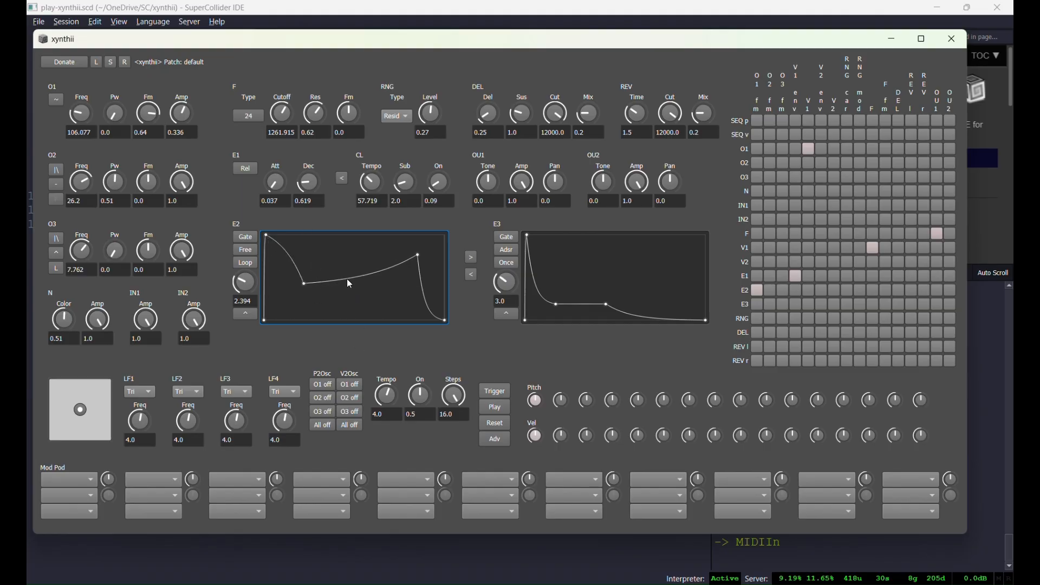
{"action": "left_click_drag", "start_coordinate": [347, 279], "coordinate": [327, 378]}
- Gate E2 repeatedly while switching its playback between Loop and Once
{"action": "left_click", "coordinate": [245, 239]}
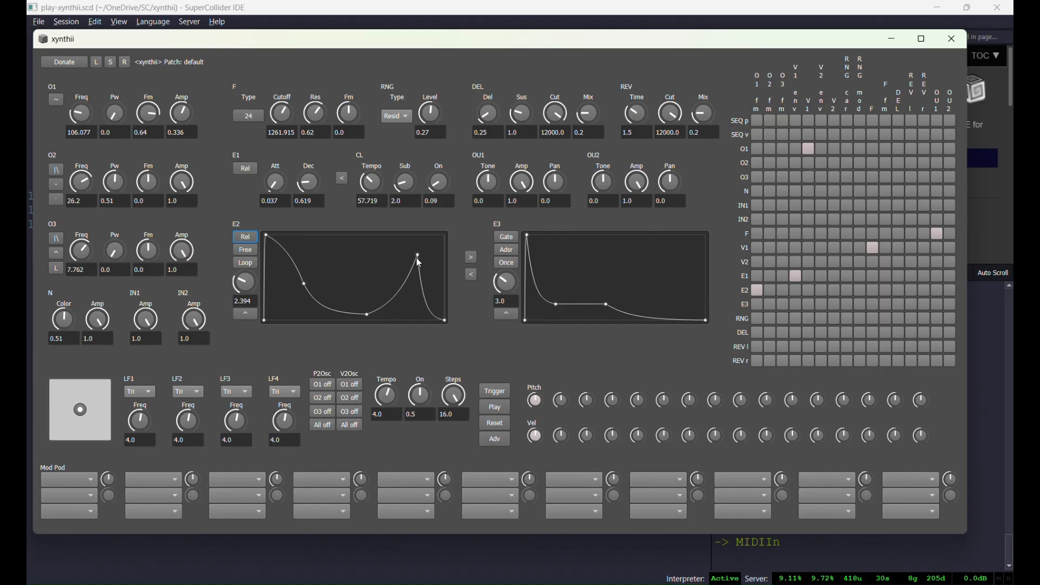
{"action": "left_click", "coordinate": [250, 264]}
{"action": "left_click", "coordinate": [243, 239]}
{"action": "left_click", "coordinate": [243, 238]}
{"action": "left_click", "coordinate": [244, 238]}
{"action": "left_click", "coordinate": [245, 263]}
{"action": "left_click", "coordinate": [244, 238]}
{"action": "left_click", "coordinate": [246, 236]}
- Toggle E2's trigger mode to "-" and gate E1 on and off several times
{"action": "left_click", "coordinate": [245, 171]}
{"action": "left_click", "coordinate": [246, 314]}
{"action": "left_click", "coordinate": [248, 171]}
{"action": "left_click", "coordinate": [248, 171]}
{"action": "left_click", "coordinate": [247, 172]}
- Connect the CL clock to E1, set its Sub to 1.0 and On to 0.48, and disconnect it
{"action": "left_click", "coordinate": [342, 180]}
{"action": "left_click_drag", "start_coordinate": [402, 186], "coordinate": [406, 197]}
{"action": "double_click", "coordinate": [403, 201]}
{"action": "type", "text": "1.0"}
{"action": "key", "text": "Return"}
{"action": "left_click_drag", "start_coordinate": [438, 188], "coordinate": [433, 171]}
{"action": "left_click", "coordinate": [344, 182]}
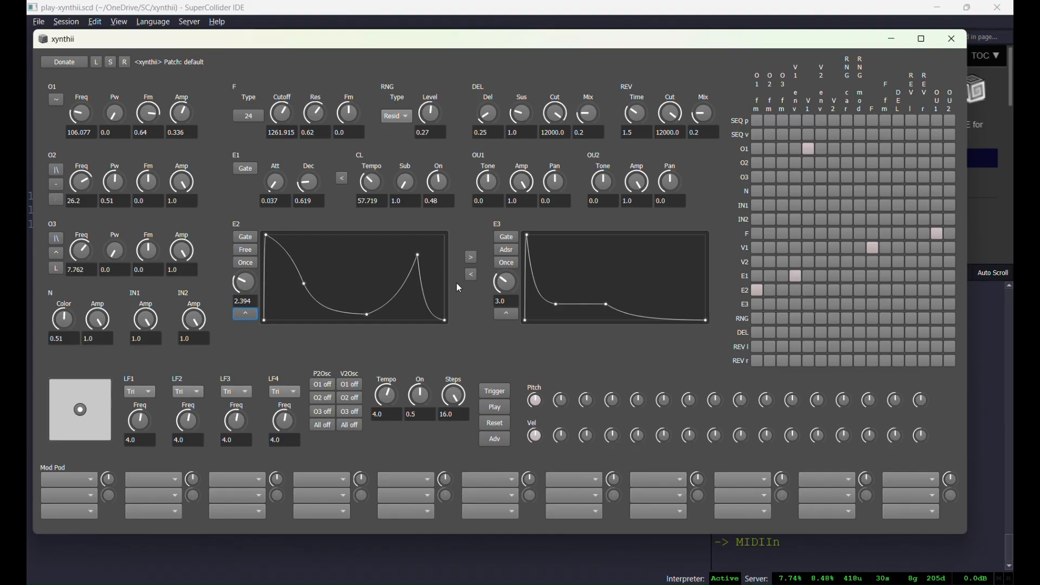
- Copy E2's envelope to E3, add an extra peak to E3, and copy it back to E2
{"action": "left_click", "coordinate": [472, 259]}
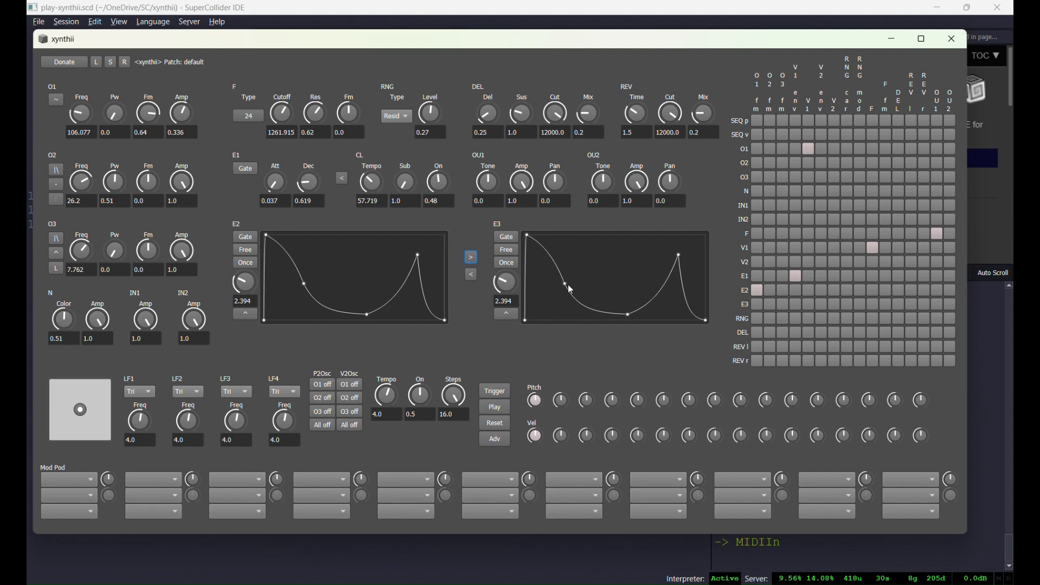
{"action": "left_click_drag", "start_coordinate": [564, 285], "coordinate": [604, 262]}
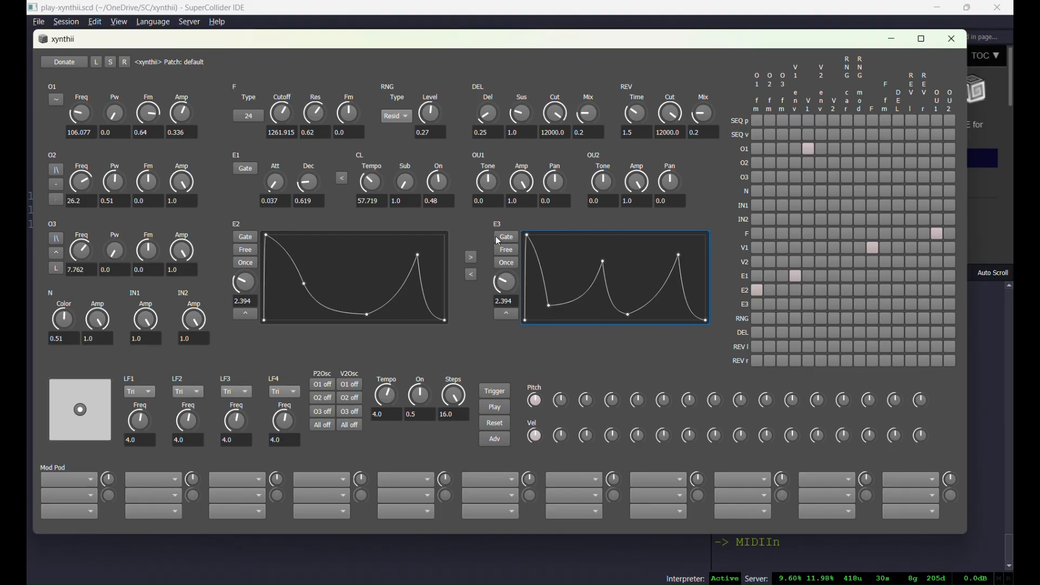
{"action": "left_click", "coordinate": [471, 276]}
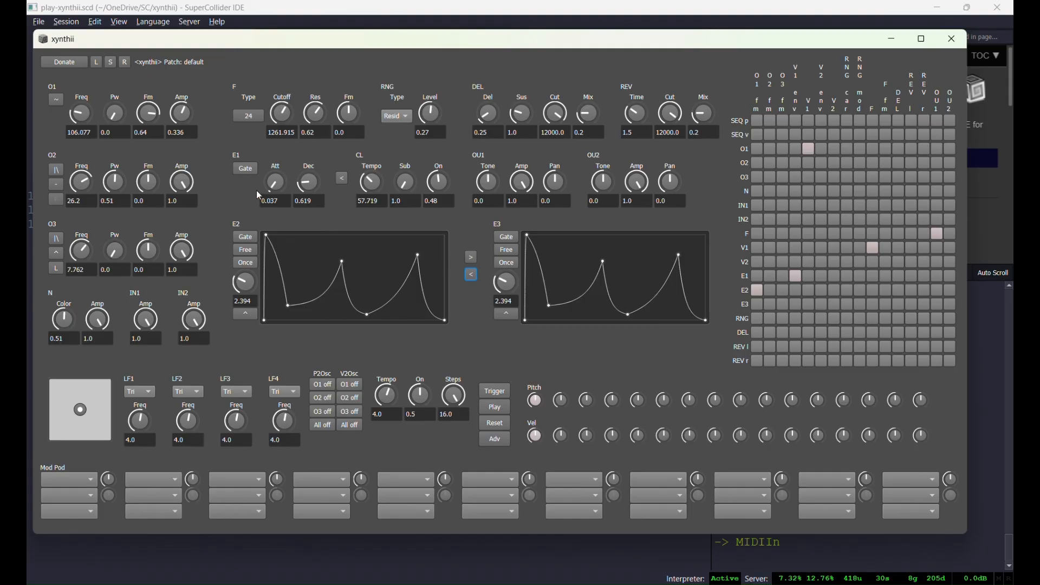
- Reroute F from OU1 to DEL and route DEL to OU1
{"action": "left_click", "coordinate": [246, 170]}
{"action": "left_click", "coordinate": [937, 235]}
{"action": "left_click", "coordinate": [898, 233]}
{"action": "left_click", "coordinate": [937, 333]}
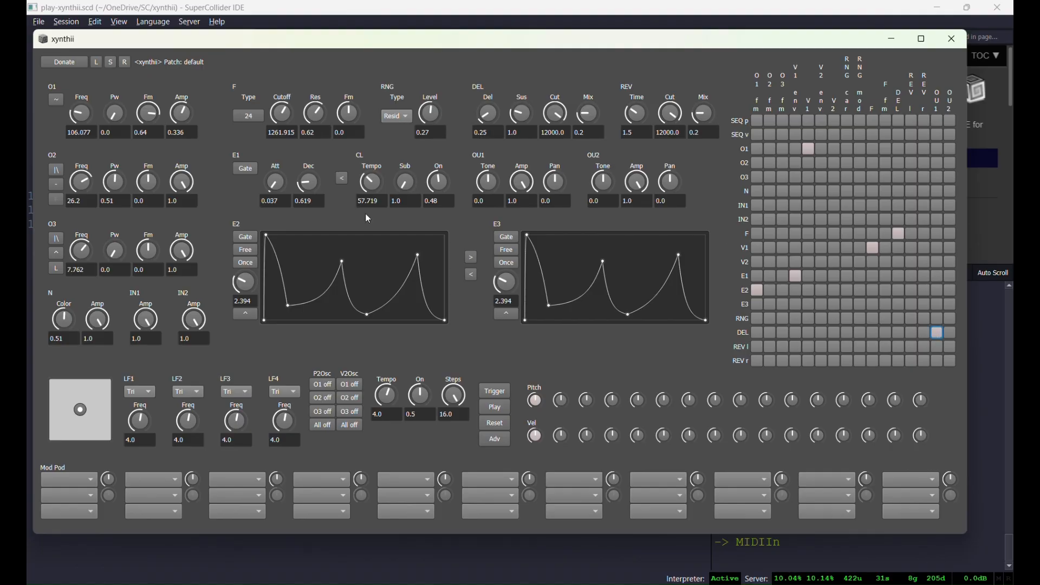
- Clock E1 from CL with E2's trigger mode at "-", and set DEL's Del to 0.374, Sus 4.415, Cut about 2350 and Mix 1.0
{"action": "left_click", "coordinate": [342, 178]}
{"action": "left_click", "coordinate": [246, 314]}
{"action": "left_click_drag", "start_coordinate": [488, 117], "coordinate": [487, 112]}
{"action": "left_click_drag", "start_coordinate": [492, 117], "coordinate": [490, 126]}
{"action": "left_click_drag", "start_coordinate": [521, 117], "coordinate": [562, 155]}
{"action": "left_click_drag", "start_coordinate": [556, 121], "coordinate": [575, 32]}
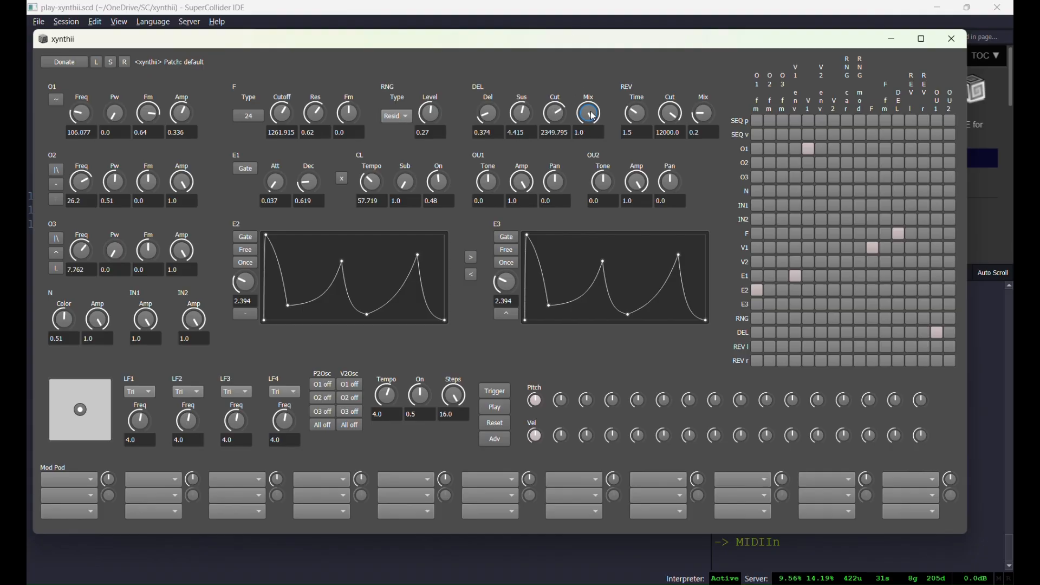
- Lower DEL's Mix to 0.15 and Sus to 1.13, and disconnect the clock from E1
{"action": "left_click_drag", "start_coordinate": [593, 116], "coordinate": [594, 166]}
{"action": "left_click", "coordinate": [346, 181]}
{"action": "left_click", "coordinate": [245, 171]}
{"action": "left_click_drag", "start_coordinate": [518, 114], "coordinate": [521, 135]}
- Reroute DEL from OU1 to both reverb inputs, send REV l to OU1 and REV r to OU2, and pan OU1 to -1.0, OU2 to 1.0
{"action": "left_click", "coordinate": [933, 331]}
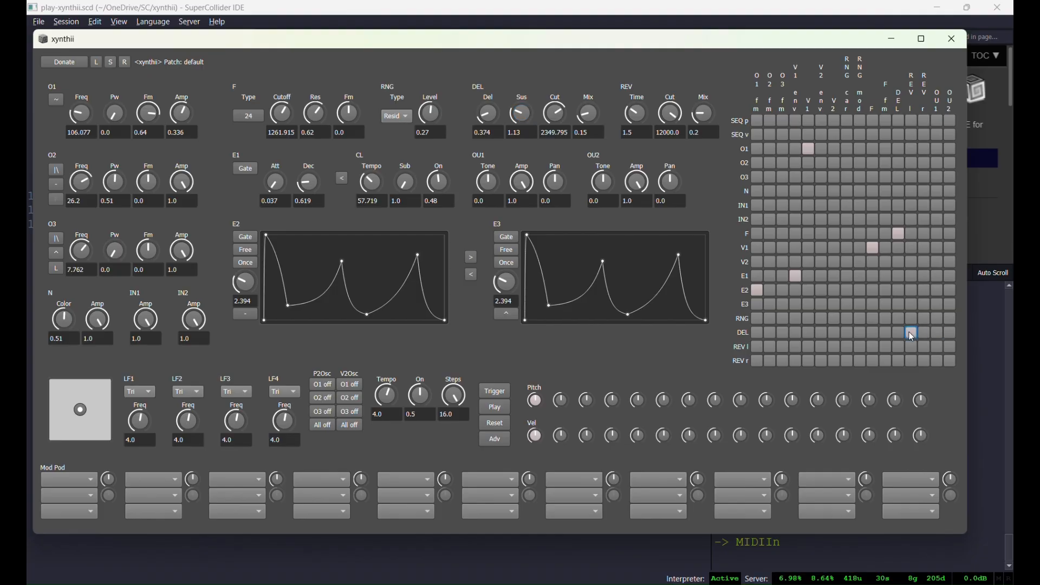
{"action": "left_click", "coordinate": [910, 332]}
{"action": "left_click", "coordinate": [936, 347]}
{"action": "left_click", "coordinate": [951, 362]}
{"action": "left_click_drag", "start_coordinate": [672, 181], "coordinate": [671, 108]}
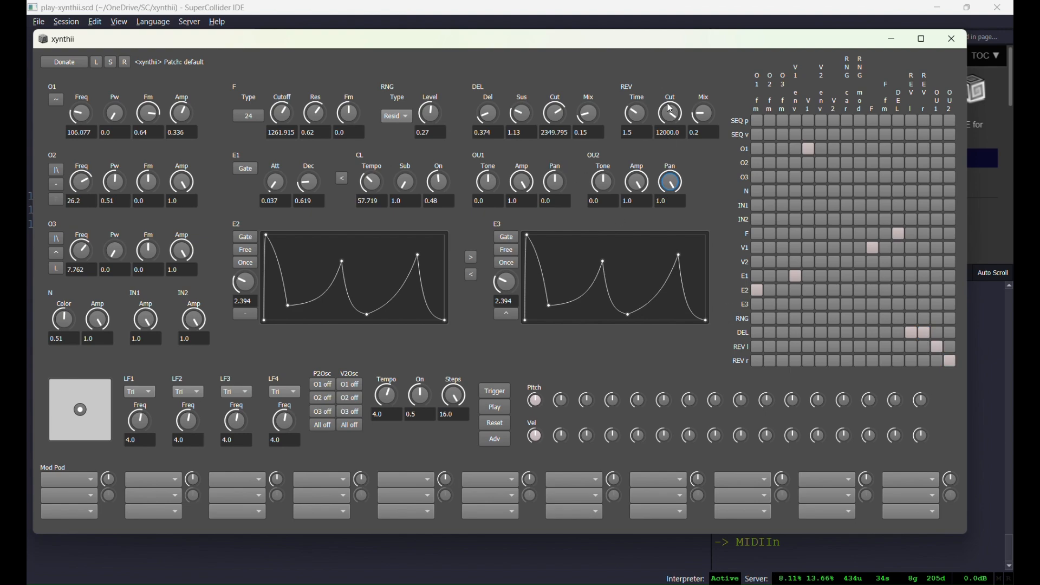
{"action": "left_click_drag", "start_coordinate": [557, 184], "coordinate": [576, 271]}
- With E1 clocked from CL, set REV's Time to 4.455, Cut to about 2287 and Mix to 0.11, and disconnect the clock
{"action": "left_click", "coordinate": [344, 180]}
{"action": "left_click_drag", "start_coordinate": [639, 116], "coordinate": [675, 127]}
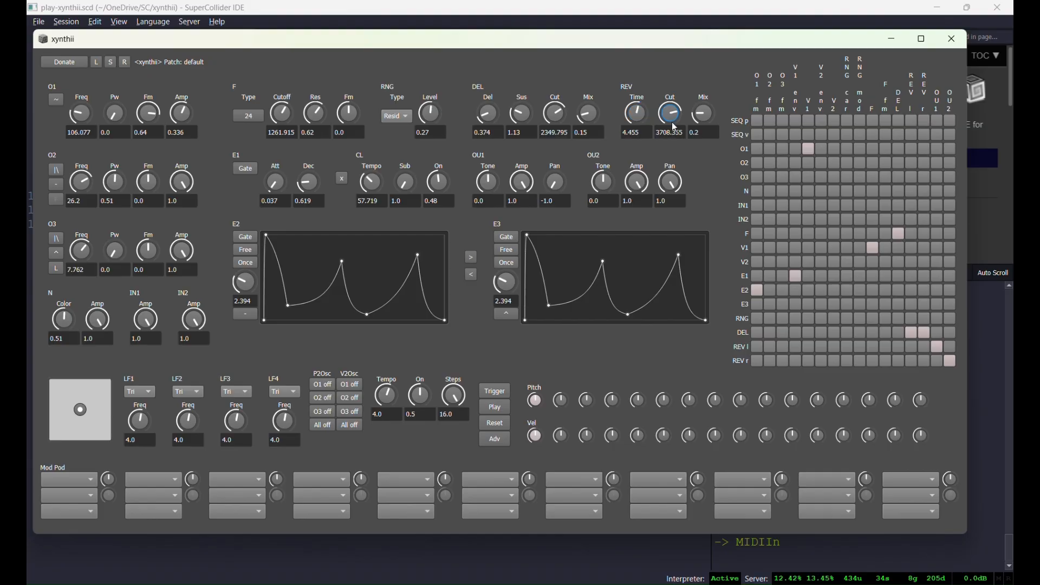
{"action": "left_click_drag", "start_coordinate": [676, 128], "coordinate": [707, 128]}
{"action": "left_click_drag", "start_coordinate": [707, 128], "coordinate": [699, 124]}
{"action": "left_click", "coordinate": [342, 178]}
- Gate E1 on and off and reset O1's Fm to 0.0
{"action": "left_click", "coordinate": [247, 169]}
{"action": "left_click", "coordinate": [248, 170]}
{"action": "left_click", "coordinate": [148, 118]}
{"action": "key", "text": "c"}
- Assign O1 freq as the target and LF1 as the modulation source in the first Mod Pod slot
{"action": "left_click", "coordinate": [67, 485]}
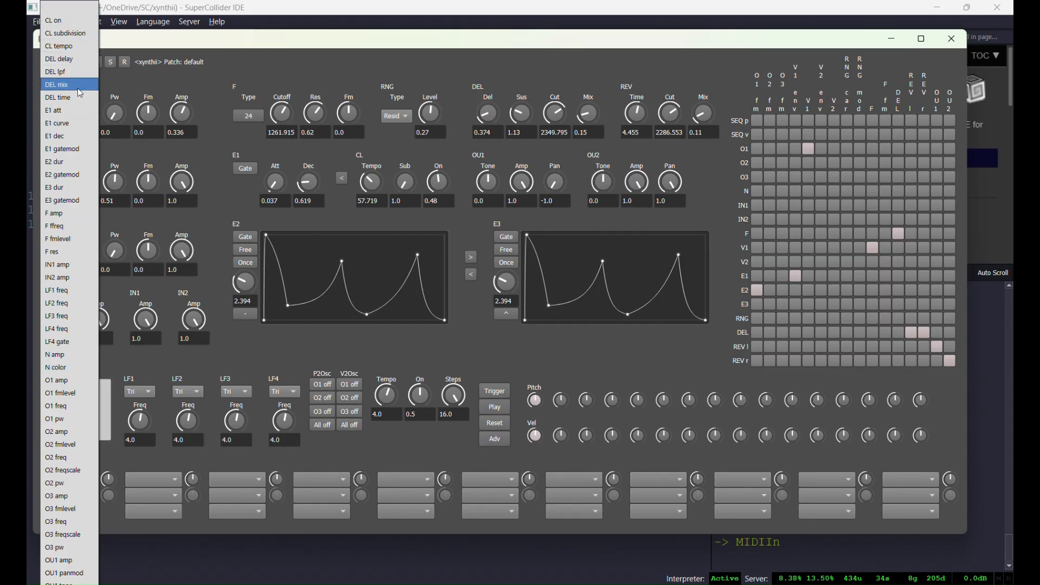
{"action": "scroll", "coordinate": [62, 466], "scroll_direction": "down", "scroll_amount": 3}
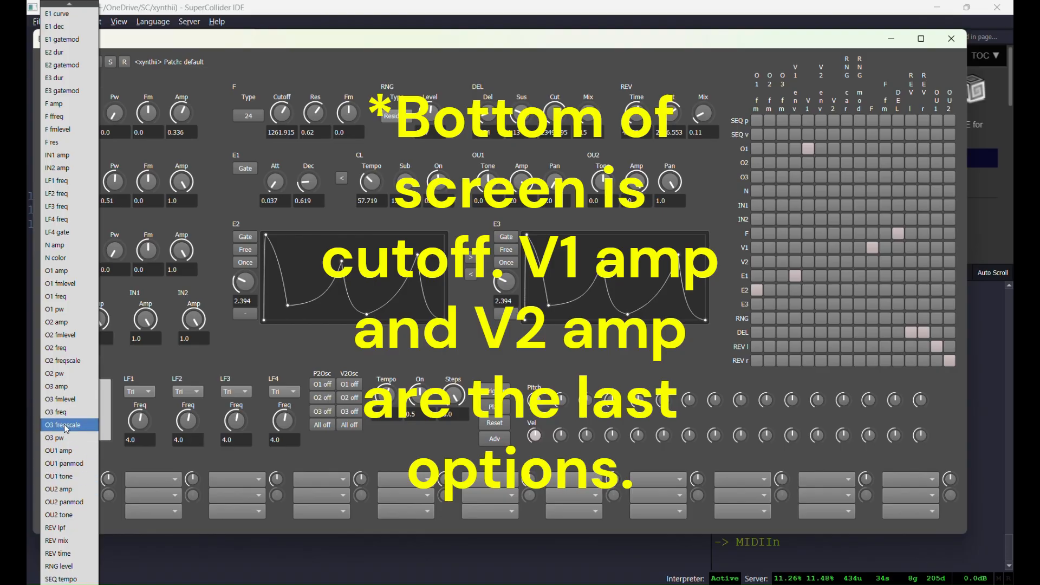
{"action": "left_click", "coordinate": [61, 300]}
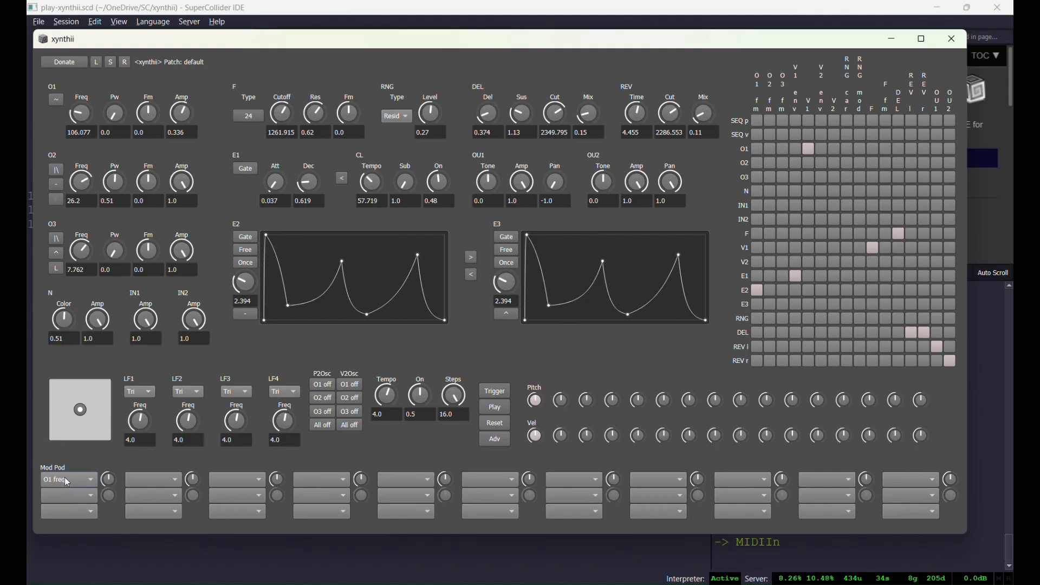
{"action": "left_click", "coordinate": [61, 512]}
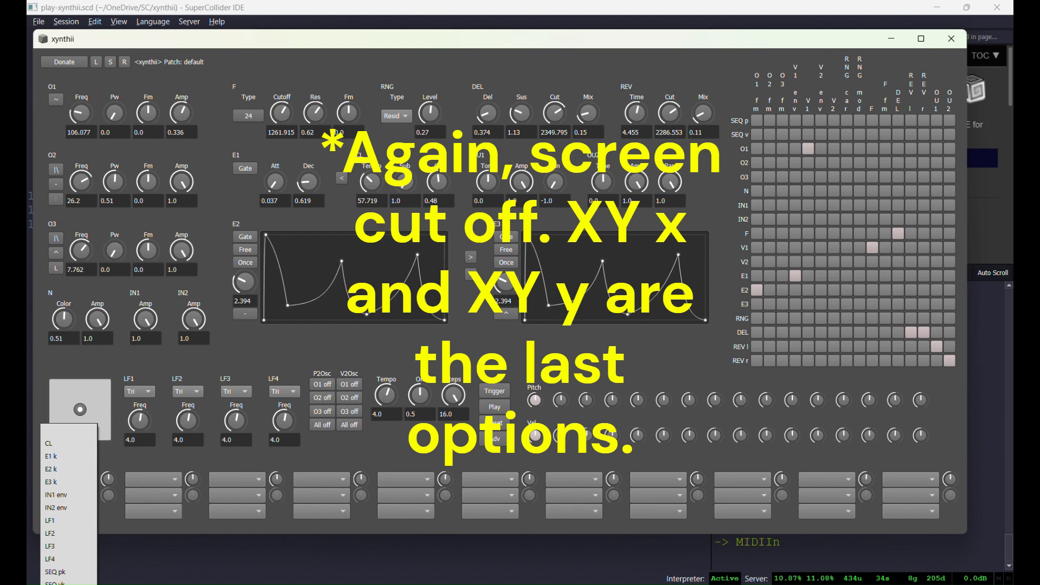
{"action": "left_click", "coordinate": [66, 523]}
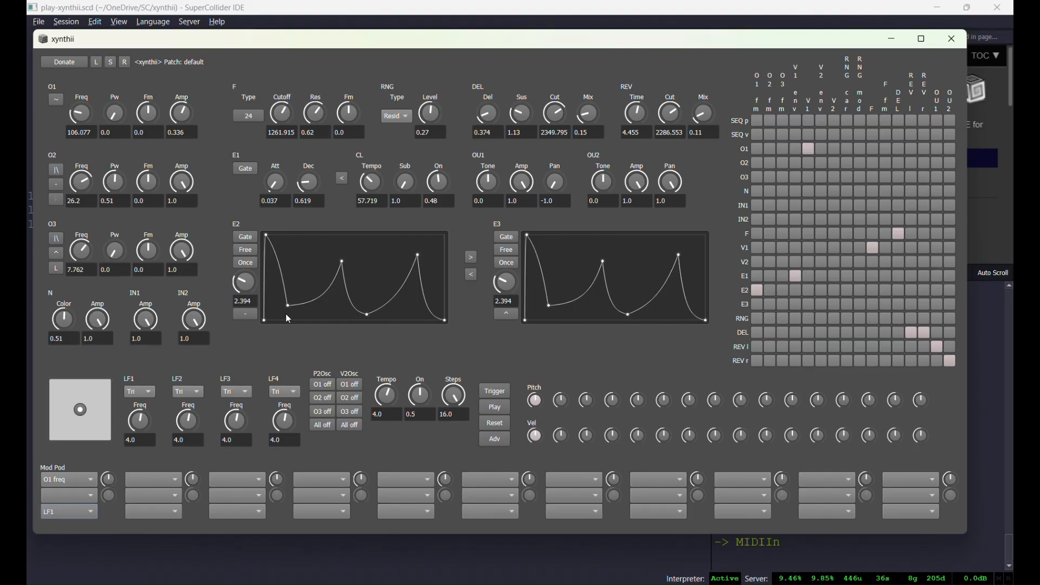
- With E1 gated, turn up the first Mod Pod slot's O1 freq modulation depth and set LF1's Freq to 3.251
{"action": "left_click", "coordinate": [245, 170]}
{"action": "left_click", "coordinate": [113, 484]}
{"action": "left_click_drag", "start_coordinate": [112, 467], "coordinate": [115, 456]}
{"action": "mouse_move", "coordinate": [106, 474]}
{"action": "left_mouse_down"}
{"action": "mouse_move", "coordinate": [107, 509]}
{"action": "mouse_move", "coordinate": [120, 459]}
{"action": "left_mouse_up"}
{"action": "mouse_move", "coordinate": [143, 422]}
{"action": "left_mouse_down"}
{"action": "mouse_move", "coordinate": [142, 402]}
{"action": "mouse_move", "coordinate": [135, 436]}
{"action": "mouse_move", "coordinate": [138, 399]}
{"action": "mouse_move", "coordinate": [132, 442]}
{"action": "mouse_move", "coordinate": [124, 416]}
{"action": "left_mouse_up"}
{"action": "left_click", "coordinate": [108, 479]}
{"action": "left_click", "coordinate": [246, 170]}
{"action": "left_click", "coordinate": [111, 484]}
- Modulate the first slot's depth with XY x at full amount and move the XY puck to the pad's left edge
{"action": "left_click", "coordinate": [64, 495]}
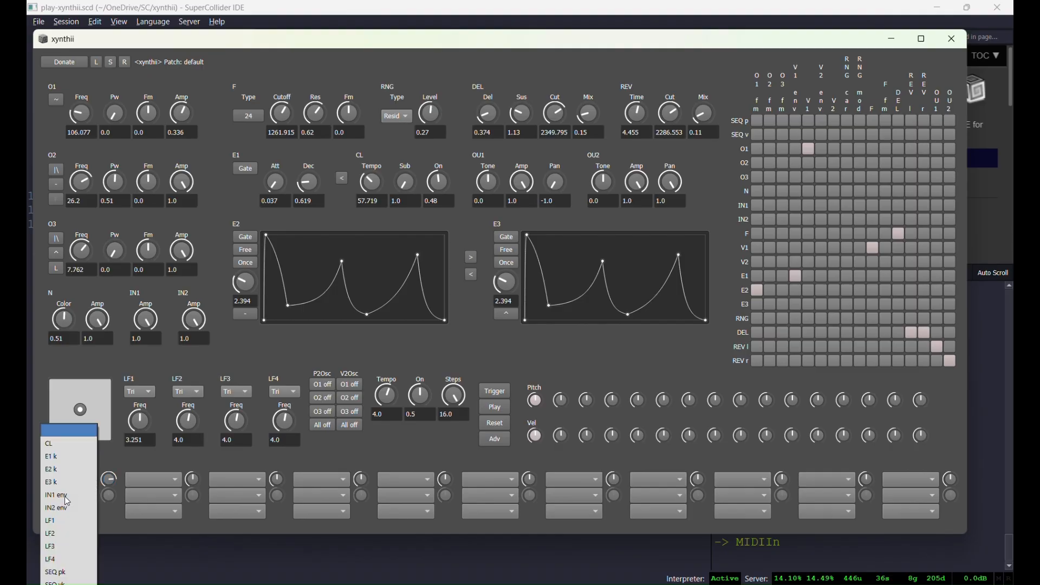
{"action": "left_click", "coordinate": [60, 584]}
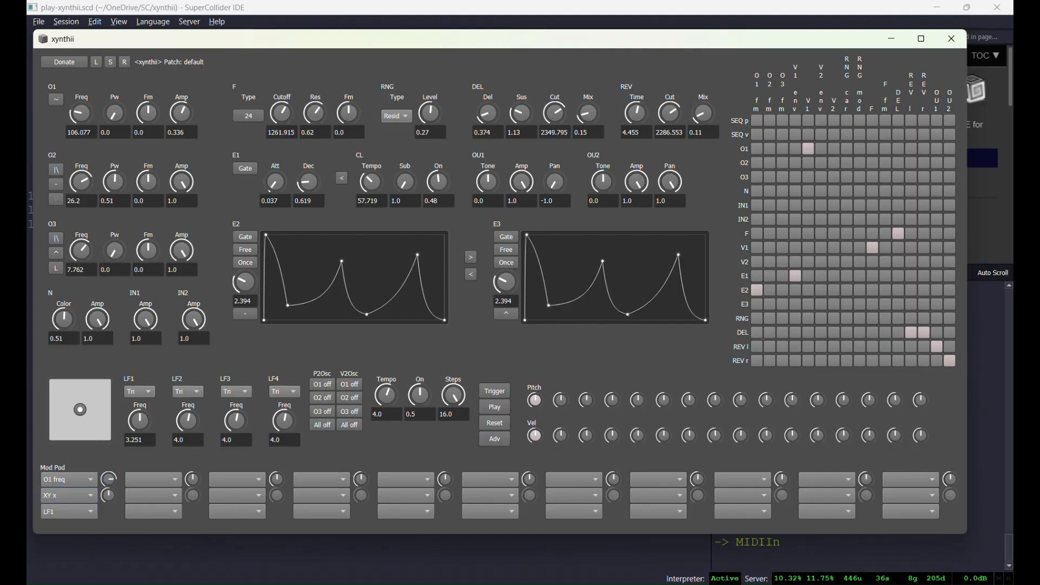
{"action": "left_click", "coordinate": [109, 493]}
{"action": "left_click_drag", "start_coordinate": [80, 410], "coordinate": [44, 411]}
{"action": "left_click", "coordinate": [52, 408]}
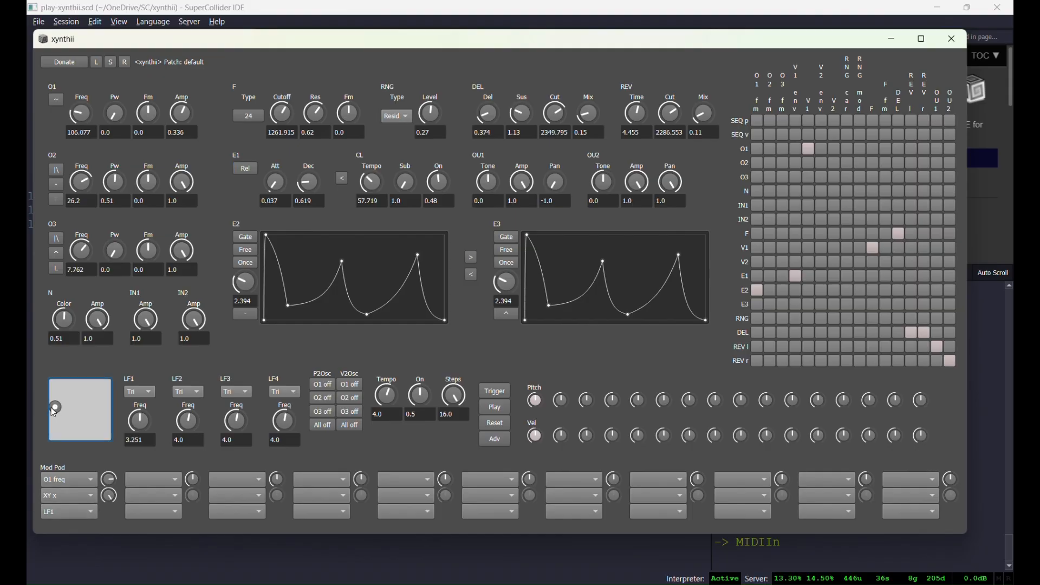
{"action": "mouse_move", "coordinate": [52, 409]}
{"action": "left_mouse_down"}
{"action": "mouse_move", "coordinate": [110, 410]}
{"action": "mouse_move", "coordinate": [47, 407]}
{"action": "left_mouse_up"}
- Gate E3 in Loop mode and replace XY x with E3 k as the first slot's depth modulator
{"action": "left_click", "coordinate": [505, 238]}
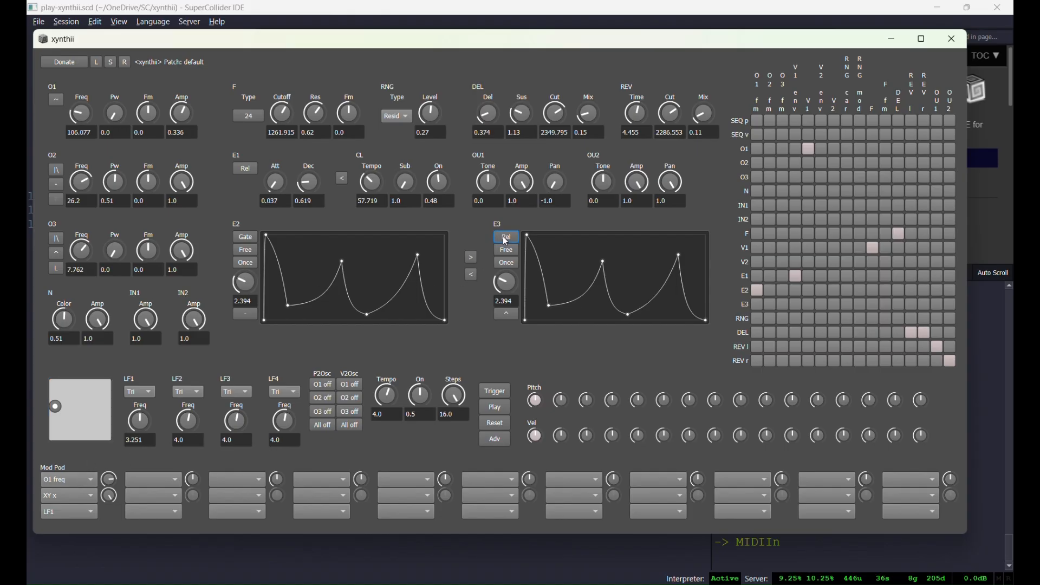
{"action": "left_click", "coordinate": [506, 263]}
{"action": "left_click", "coordinate": [60, 497]}
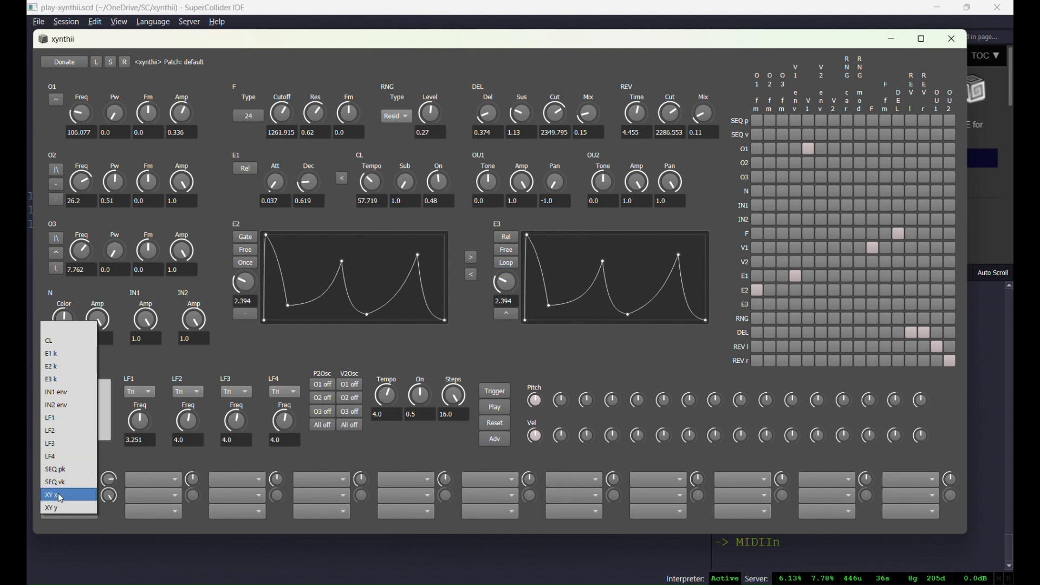
{"action": "left_click", "coordinate": [63, 379]}
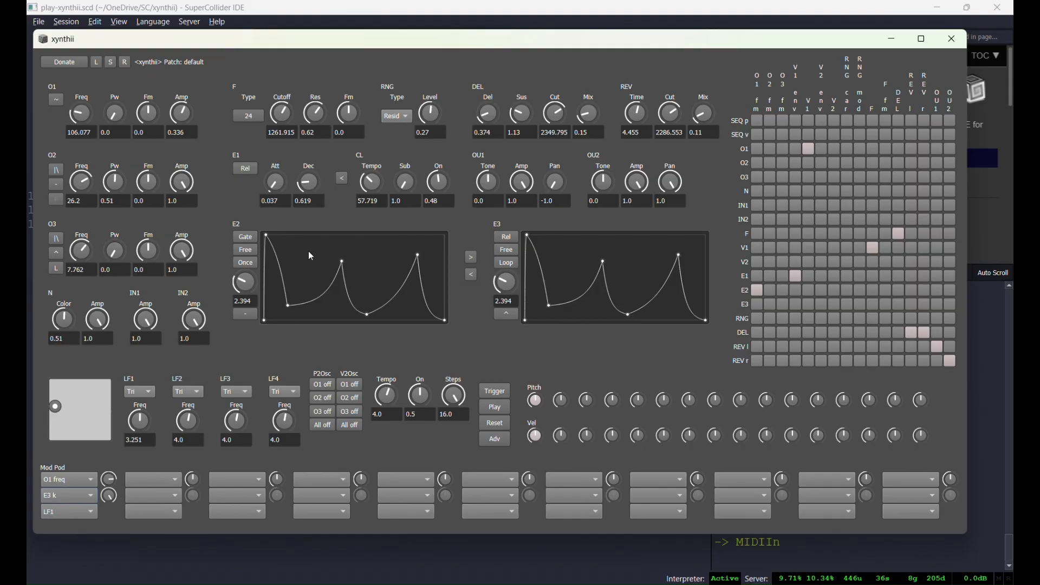
- Release E1, move the XY puck back near the pad's centre, and set O1's Freq to 172.036
{"action": "left_click", "coordinate": [247, 168]}
{"action": "left_click_drag", "start_coordinate": [56, 408], "coordinate": [77, 413]}
{"action": "left_click_drag", "start_coordinate": [84, 125], "coordinate": [82, 116]}
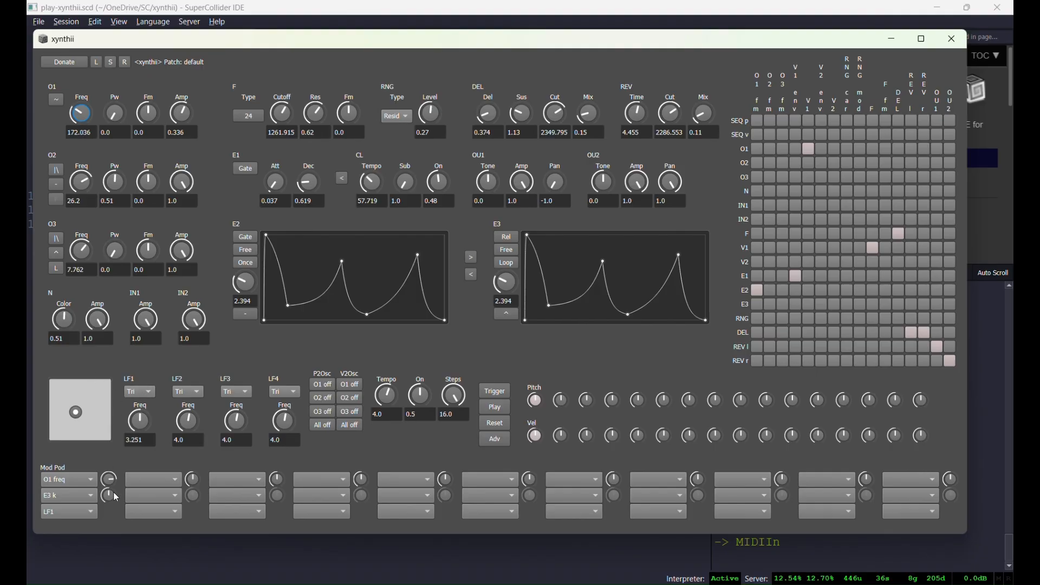
- Gate E1, switch LF1's waveform to Pul and on to Saw, and adjust the first slot's modulation depth
{"action": "left_click", "coordinate": [140, 392]}
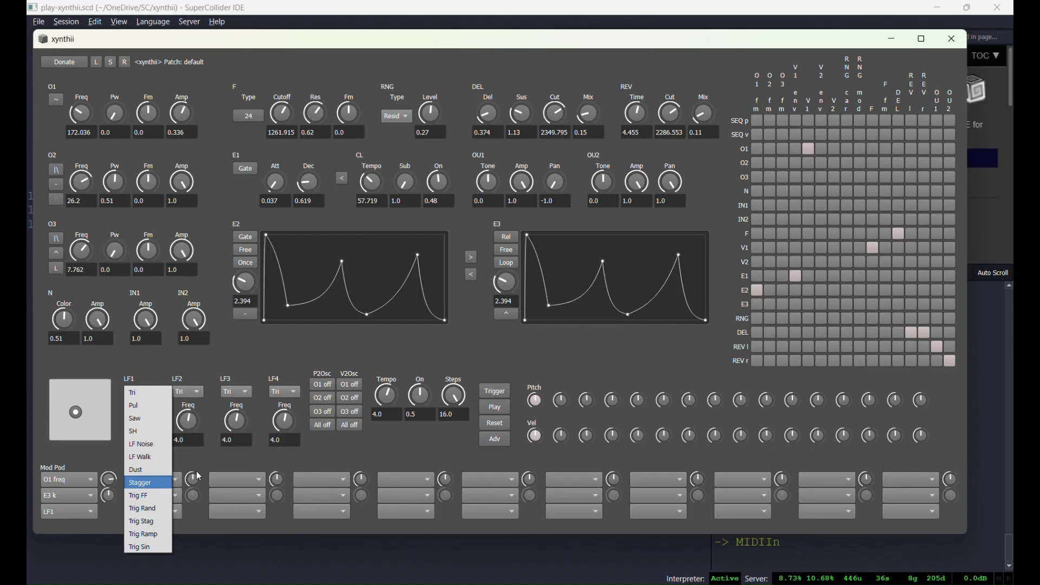
{"action": "left_click", "coordinate": [220, 465]}
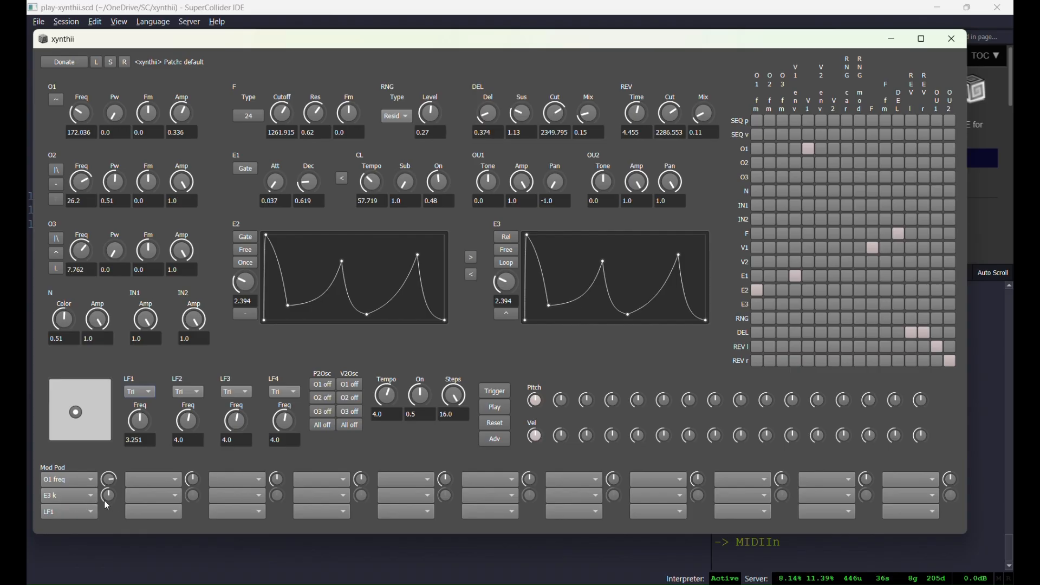
{"action": "left_click", "coordinate": [245, 169]}
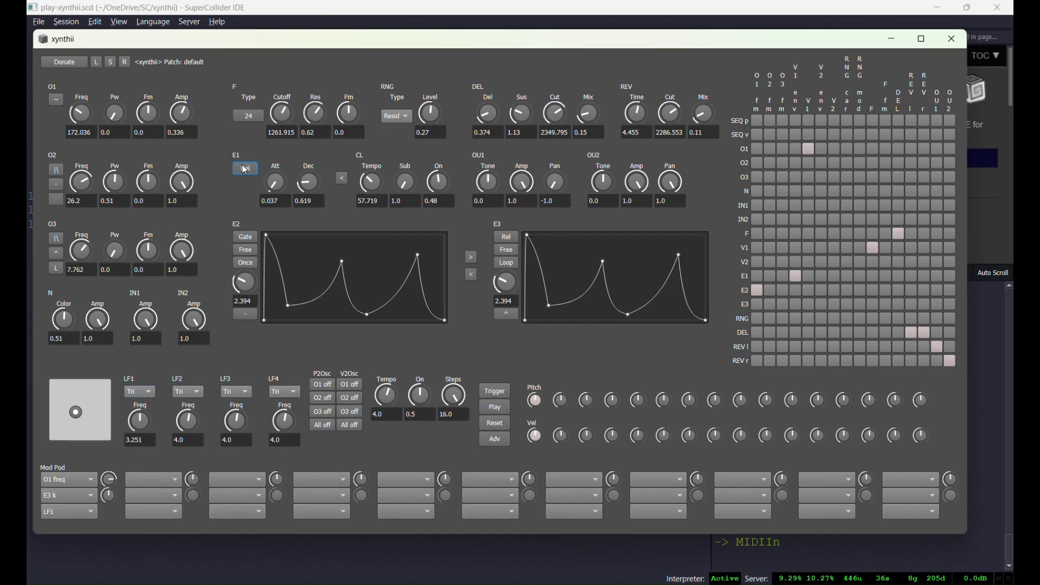
{"action": "left_click", "coordinate": [139, 392]}
{"action": "left_click", "coordinate": [137, 407]}
{"action": "left_click", "coordinate": [140, 392]}
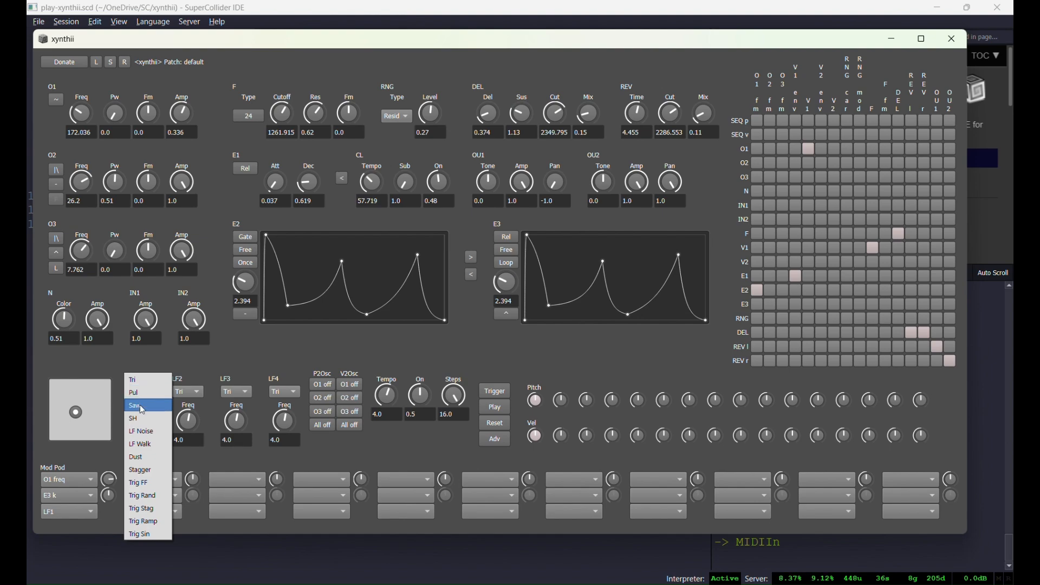
{"action": "left_click", "coordinate": [143, 410]}
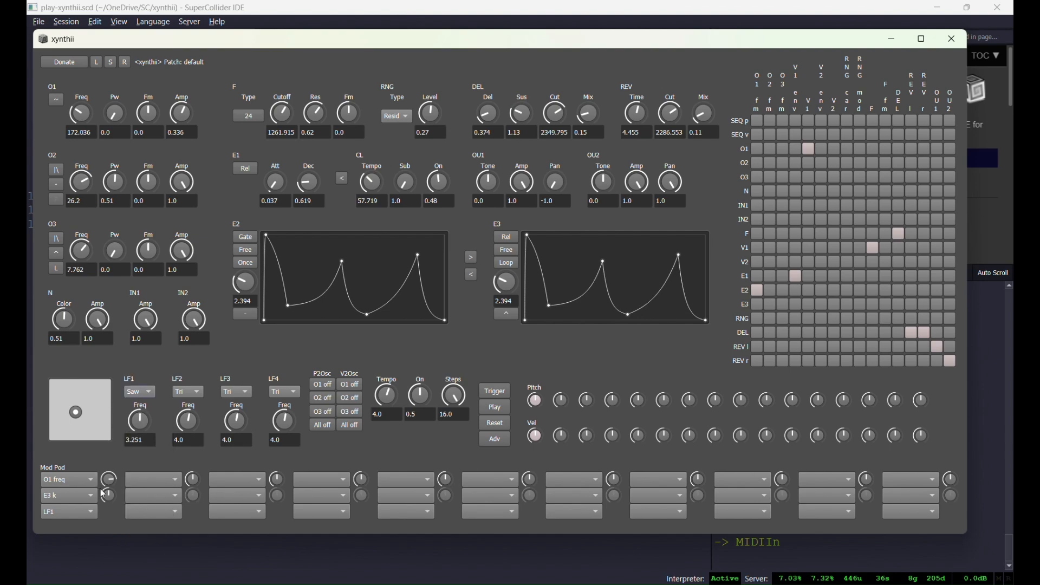
{"action": "left_click_drag", "start_coordinate": [111, 483], "coordinate": [103, 521]}
- Set LF1's waveform to SH and its Freq to 4.0
{"action": "left_click", "coordinate": [142, 391]}
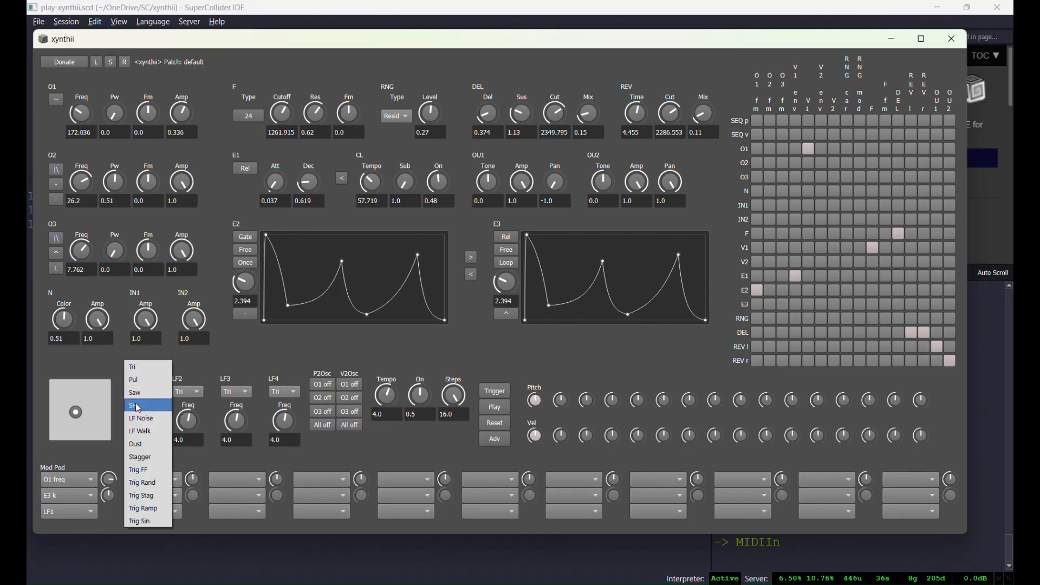
{"action": "left_click", "coordinate": [136, 405]}
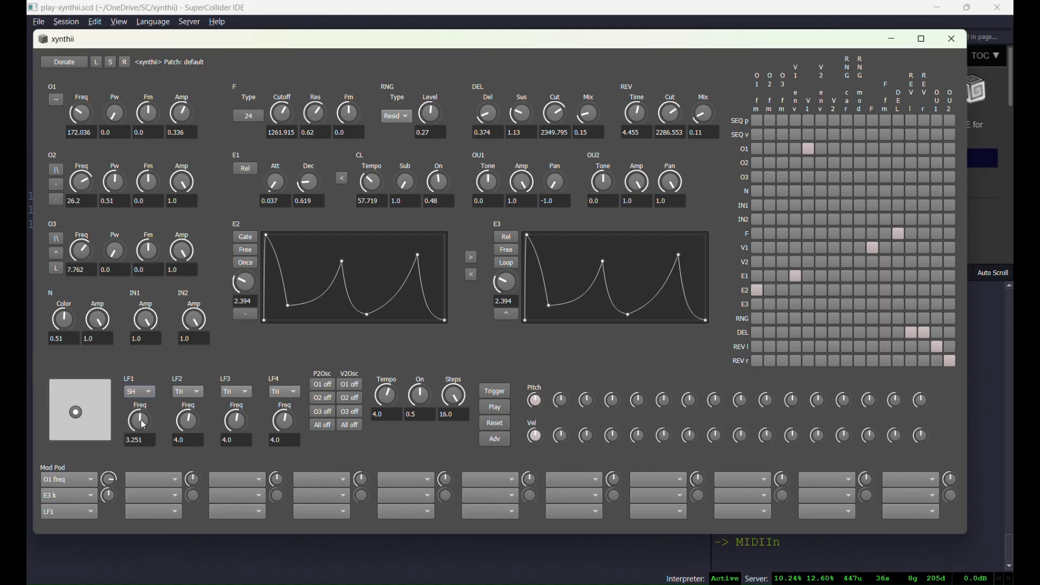
{"action": "left_click_drag", "start_coordinate": [143, 422], "coordinate": [146, 422]}
{"action": "left_click_drag", "start_coordinate": [149, 420], "coordinate": [149, 418]}
- Set LF1's waveform to LF Noise and vary its Freq
{"action": "left_click", "coordinate": [144, 393]}
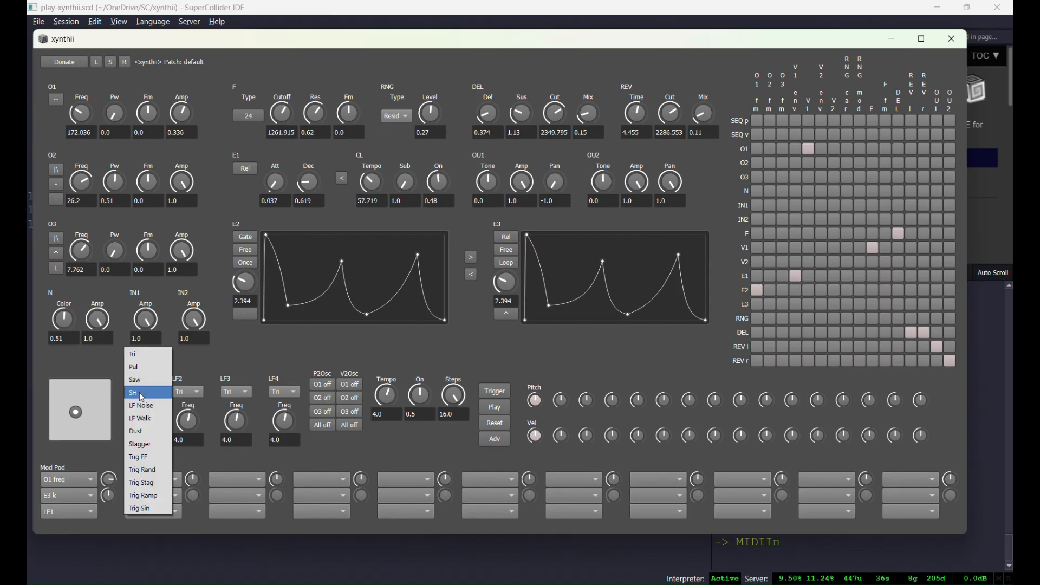
{"action": "left_click", "coordinate": [139, 406]}
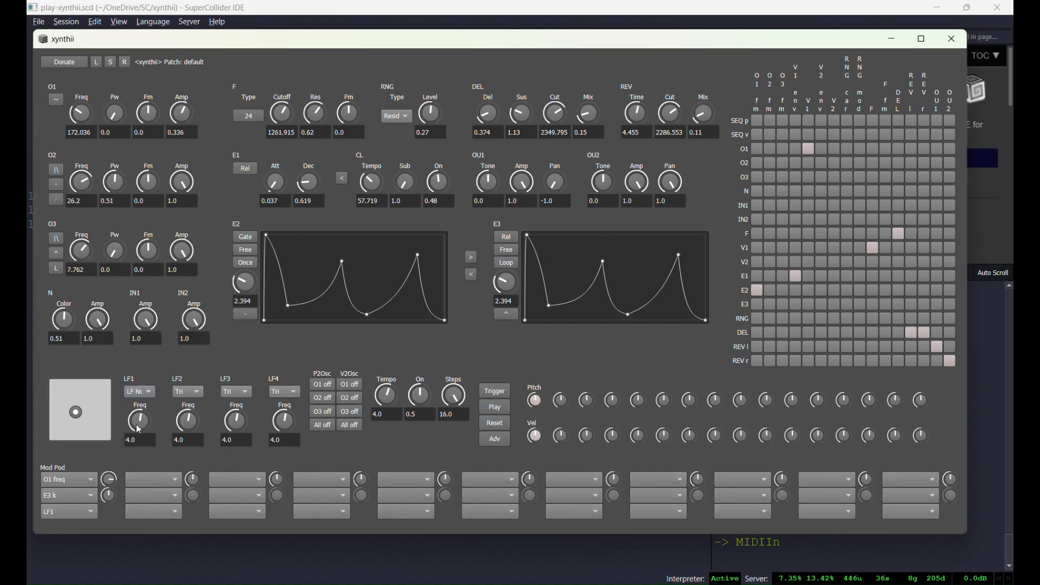
{"action": "left_click_drag", "start_coordinate": [141, 419], "coordinate": [133, 433]}
- Set LF1's waveform to LF Walk and sweep its Freq through 11.274
{"action": "left_click", "coordinate": [142, 393]}
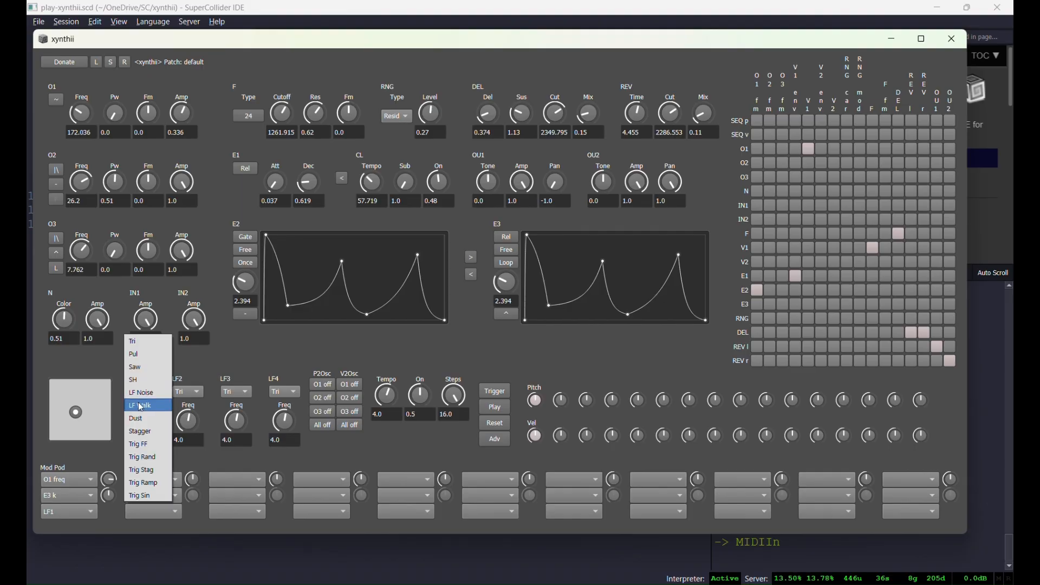
{"action": "left_click", "coordinate": [142, 407]}
{"action": "left_click_drag", "start_coordinate": [139, 414], "coordinate": [140, 428]}
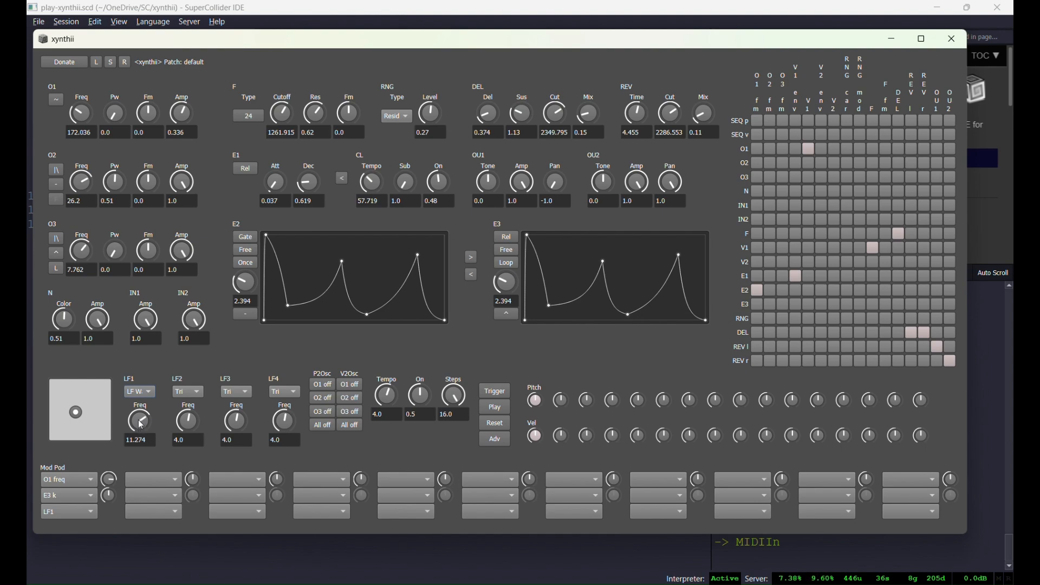
{"action": "mouse_move", "coordinate": [141, 426]}
{"action": "left_mouse_down"}
{"action": "mouse_move", "coordinate": [152, 435]}
{"action": "mouse_move", "coordinate": [141, 417]}
{"action": "left_mouse_up"}
- Set LF1's waveform to Dust and try different Freq settings
{"action": "left_click", "coordinate": [139, 391]}
{"action": "left_click", "coordinate": [137, 386]}
{"action": "left_click", "coordinate": [146, 421]}
{"action": "left_click", "coordinate": [94, 114]}
{"action": "left_click_drag", "start_coordinate": [141, 420], "coordinate": [142, 423]}
- Set LF1 to Stagger at Freq 2.832, raise O1's Freq to 279.01, and release E1
{"action": "left_click", "coordinate": [139, 394]}
{"action": "left_click", "coordinate": [139, 407]}
{"action": "left_click_drag", "start_coordinate": [141, 426], "coordinate": [137, 433]}
{"action": "left_click_drag", "start_coordinate": [79, 108], "coordinate": [78, 117]}
{"action": "left_click", "coordinate": [257, 169]}
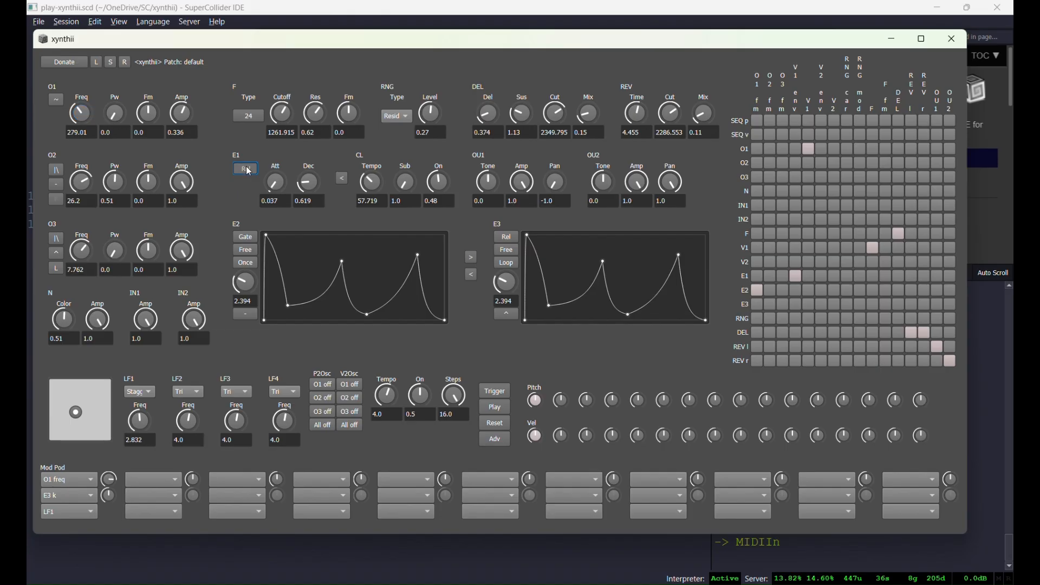
- Set LF1's waveform to Trig FF, clock E1 from CL at tempo 97.221, and lower DEL's Mix to 0.0
{"action": "left_click", "coordinate": [145, 393]}
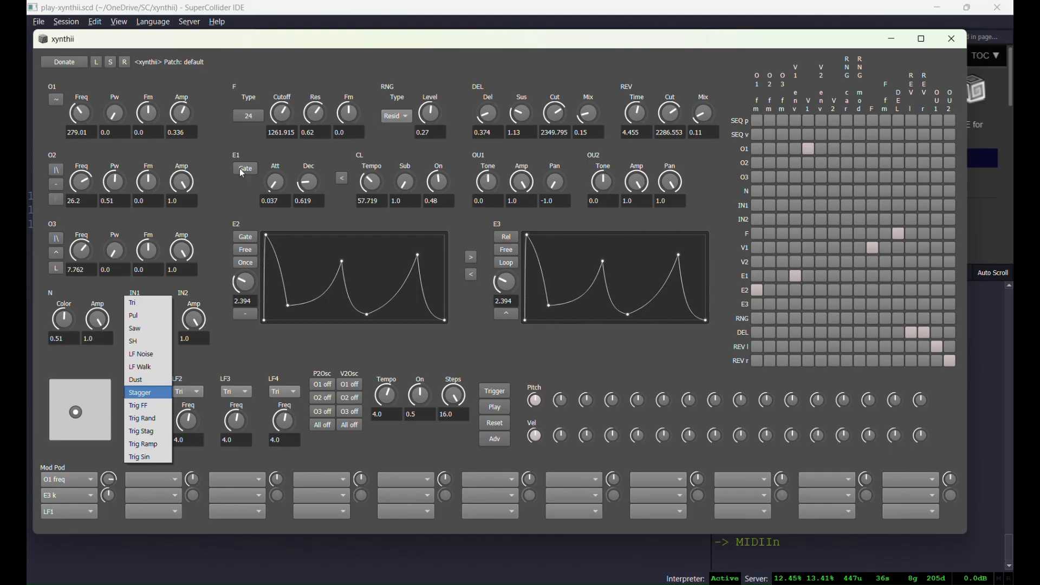
{"action": "left_click", "coordinate": [142, 410]}
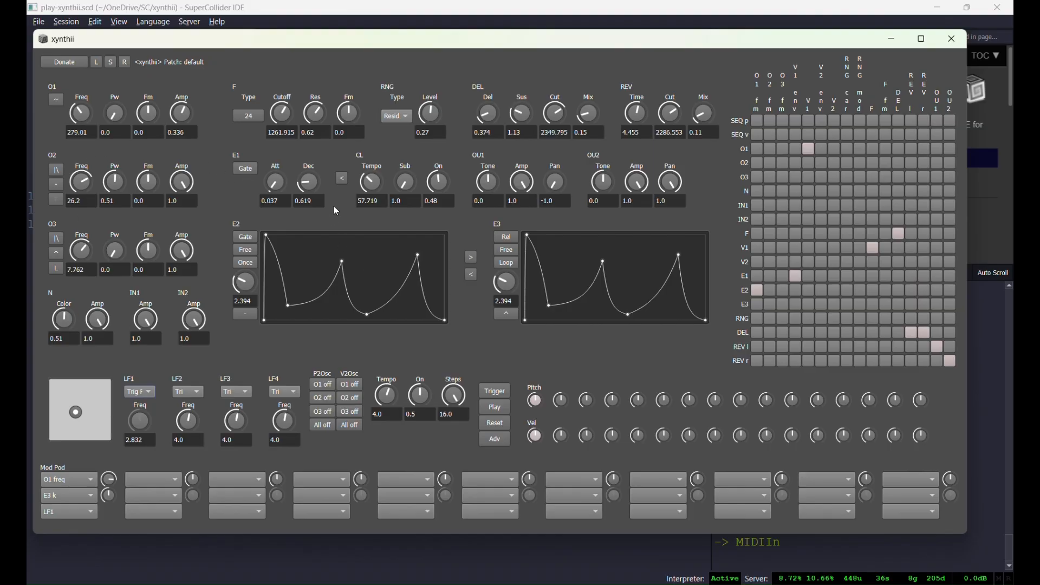
{"action": "left_click", "coordinate": [342, 178]}
{"action": "left_click_drag", "start_coordinate": [590, 119], "coordinate": [615, 156]}
{"action": "left_click_drag", "start_coordinate": [369, 184], "coordinate": [362, 179]}
- Switch LF1's waveform through Trig Rand and Trig Stag to Trig Ramp
{"action": "left_click", "coordinate": [140, 392]}
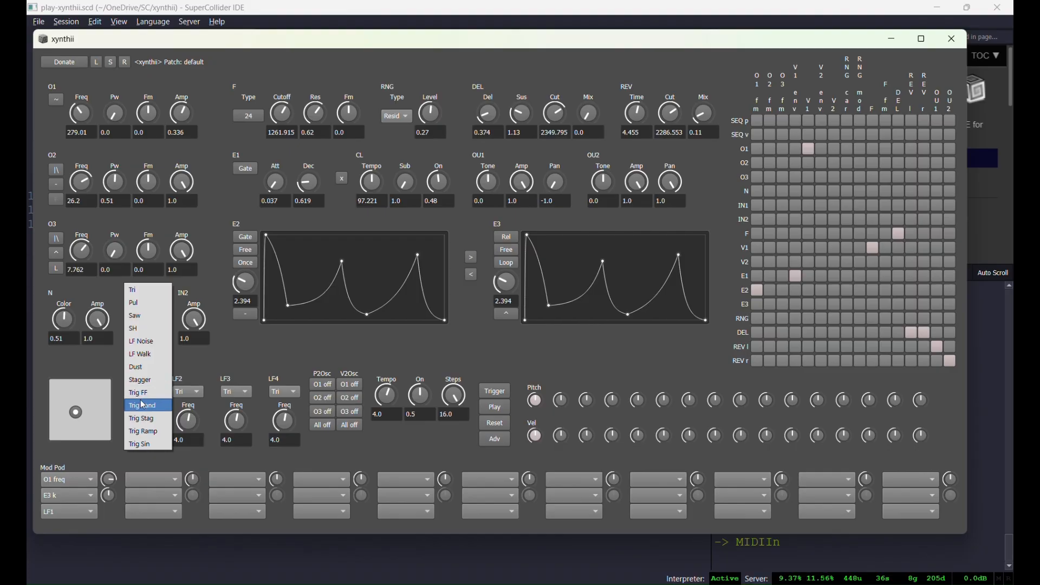
{"action": "left_click", "coordinate": [141, 405]}
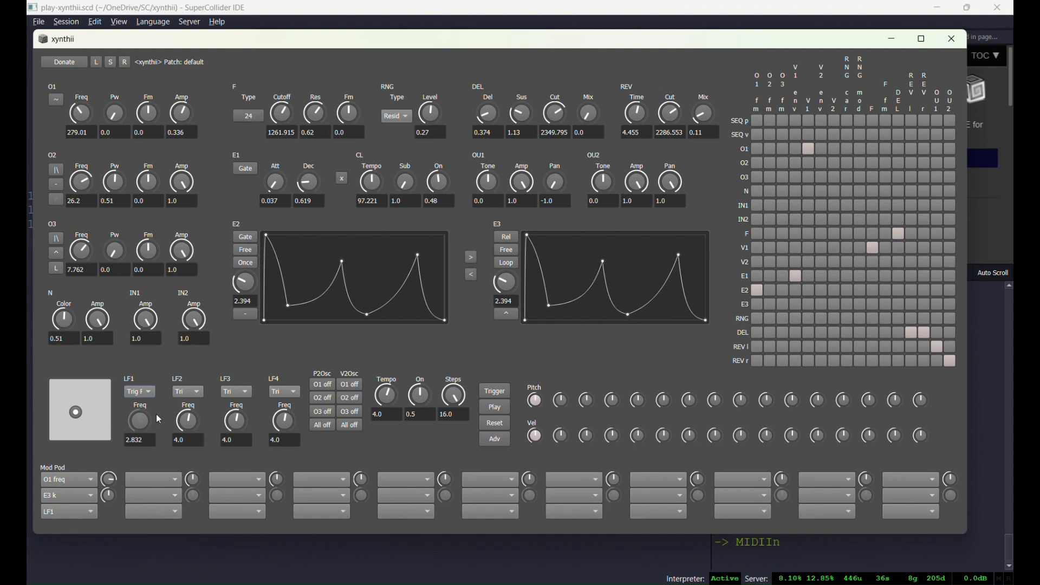
{"action": "left_click", "coordinate": [139, 397]}
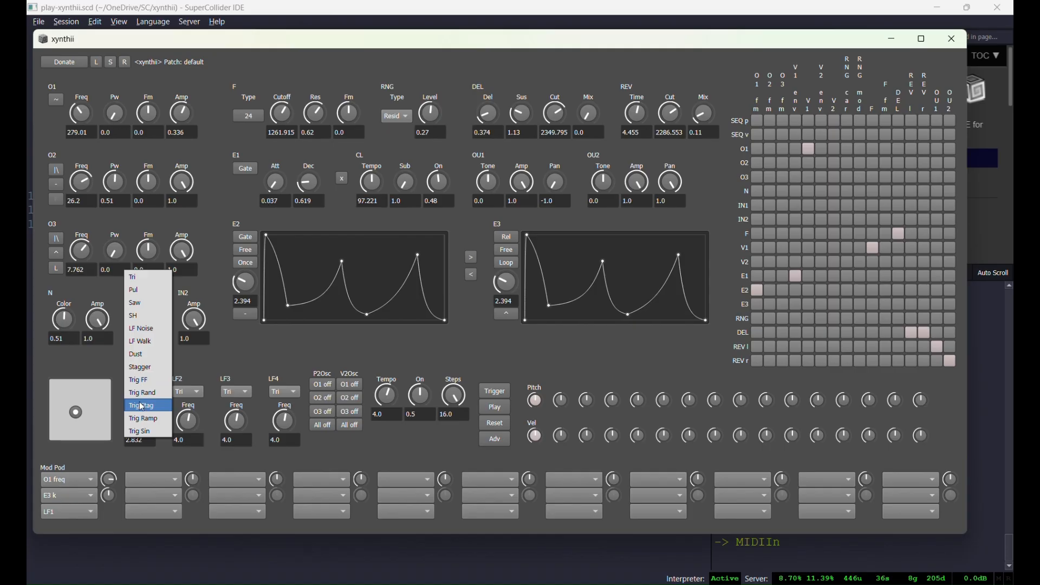
{"action": "left_click", "coordinate": [142, 408]}
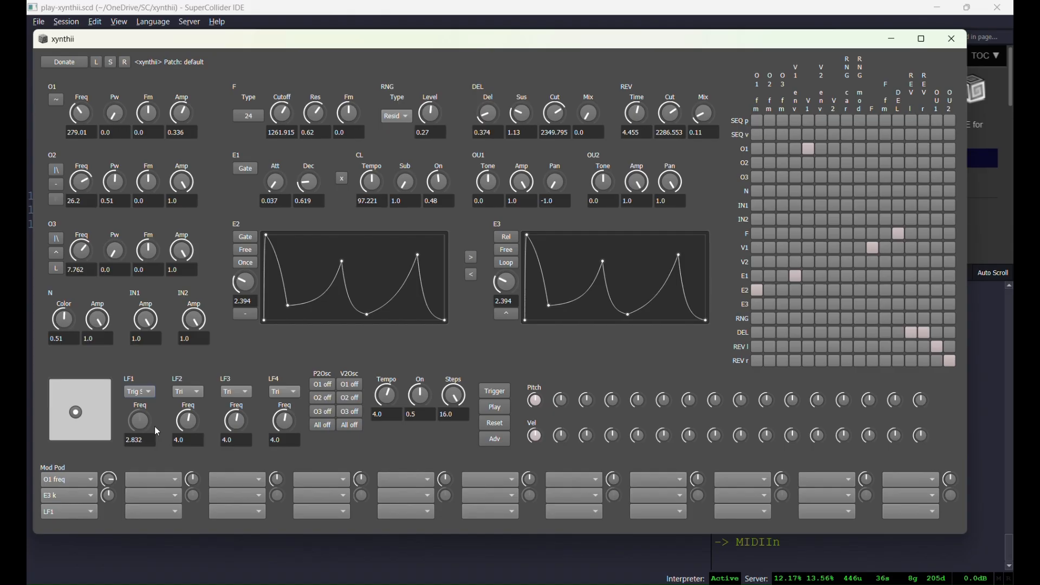
{"action": "left_click", "coordinate": [144, 400]}
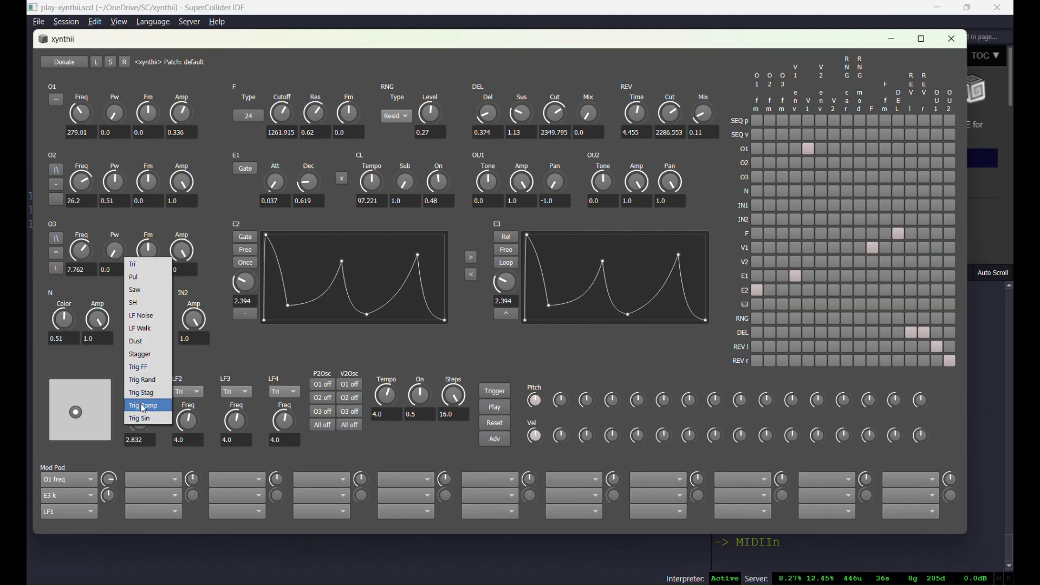
{"action": "left_click", "coordinate": [146, 407]}
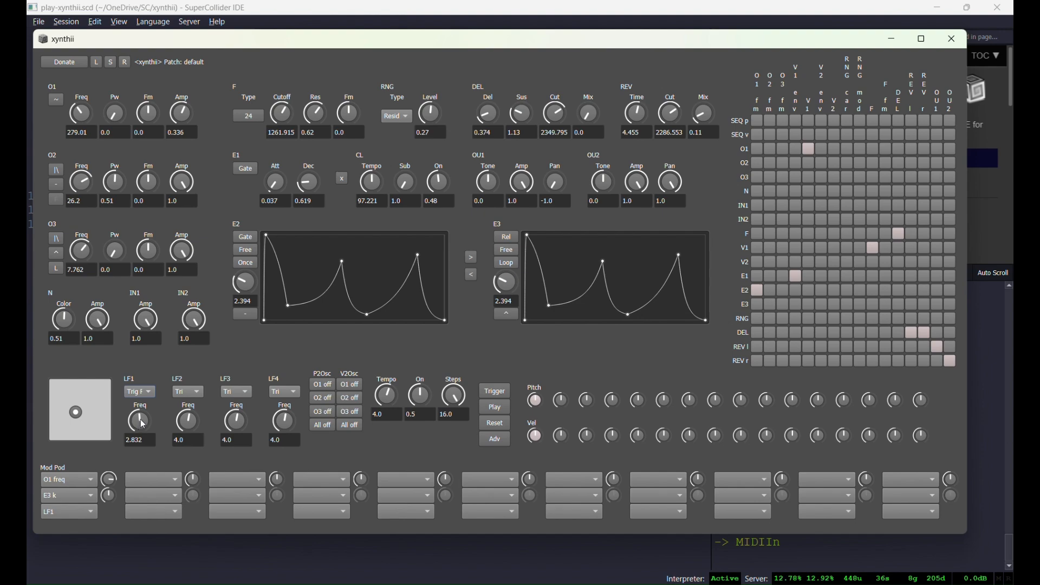
- Set LF1's waveform to Trig Sin and raise its Freq to 7.448
{"action": "left_click_drag", "start_coordinate": [143, 425], "coordinate": [148, 413]}
{"action": "mouse_move", "coordinate": [140, 427]}
{"action": "left_mouse_down"}
{"action": "mouse_move", "coordinate": [146, 458]}
{"action": "mouse_move", "coordinate": [143, 409]}
{"action": "left_mouse_up"}
{"action": "left_click", "coordinate": [140, 392]}
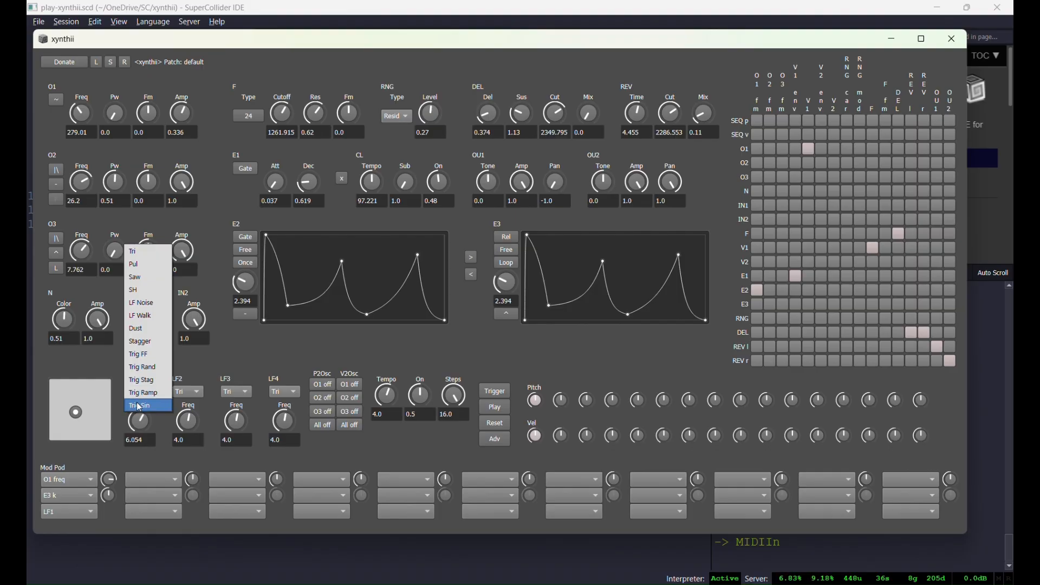
{"action": "left_click", "coordinate": [139, 408]}
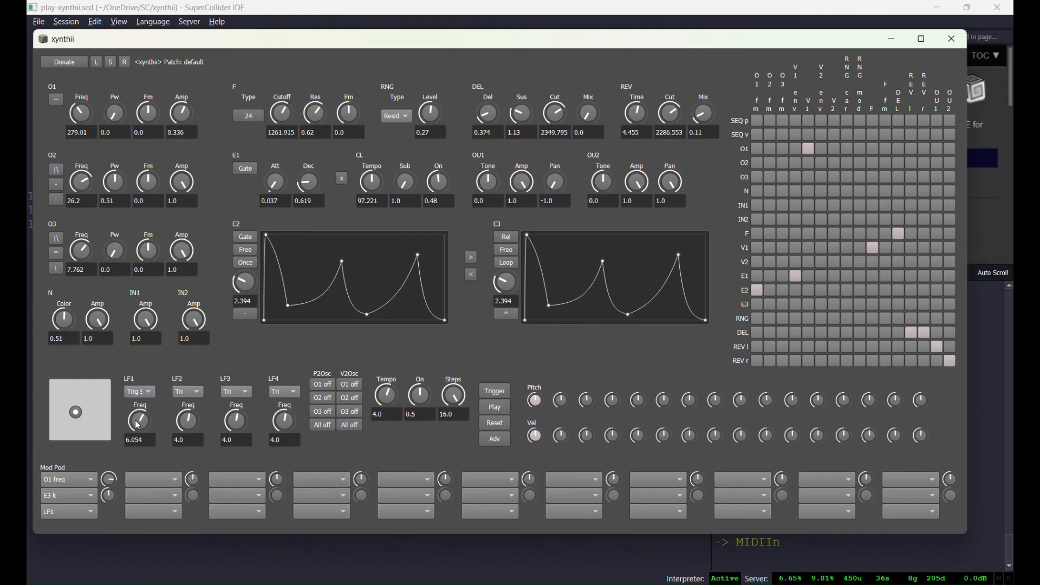
{"action": "mouse_move", "coordinate": [138, 426]}
{"action": "left_mouse_down"}
{"action": "mouse_move", "coordinate": [142, 418]}
{"action": "mouse_move", "coordinate": [148, 435]}
{"action": "mouse_move", "coordinate": [144, 419]}
{"action": "mouse_move", "coordinate": [156, 427]}
{"action": "left_mouse_up"}
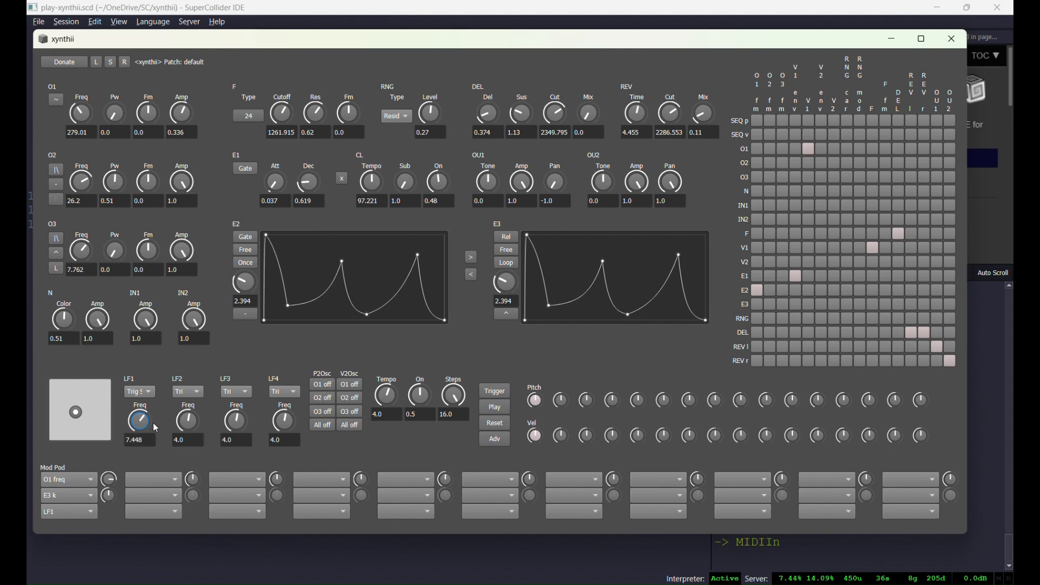
- Unlink E1 from CL, modulate O1 amp with SEQ vk at full depth in the second Mod Pod slot, and set O1's Amp to 0.25
{"action": "left_click", "coordinate": [342, 178]}
{"action": "left_click", "coordinate": [153, 479]}
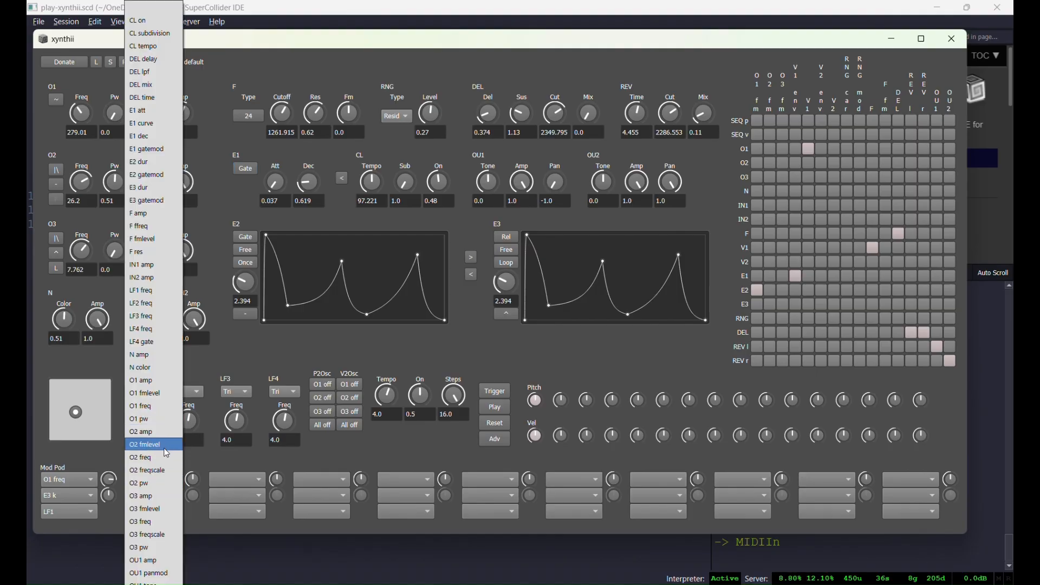
{"action": "left_click", "coordinate": [165, 380]}
{"action": "left_click", "coordinate": [138, 512]}
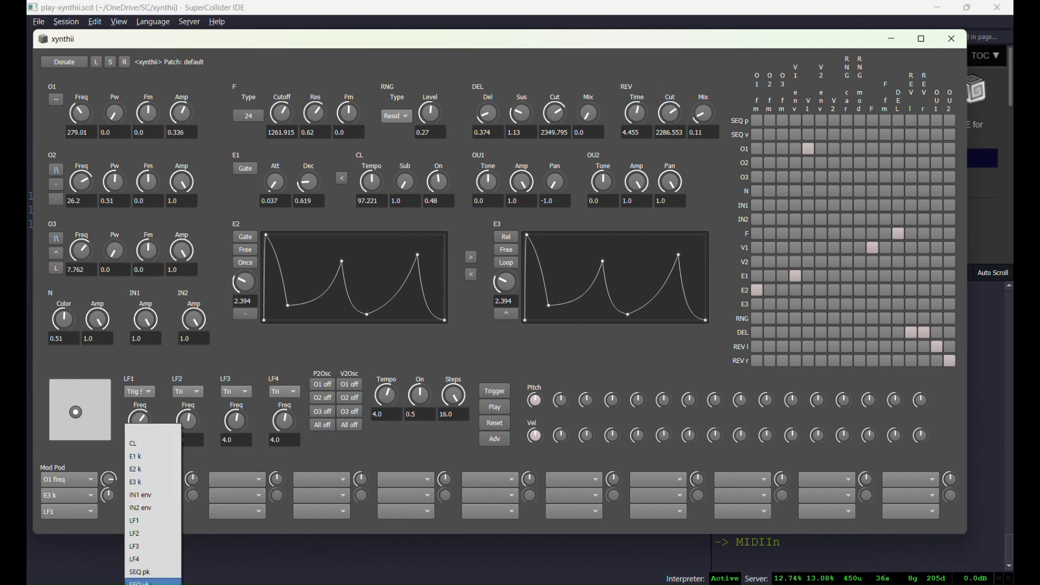
{"action": "left_click", "coordinate": [142, 581]}
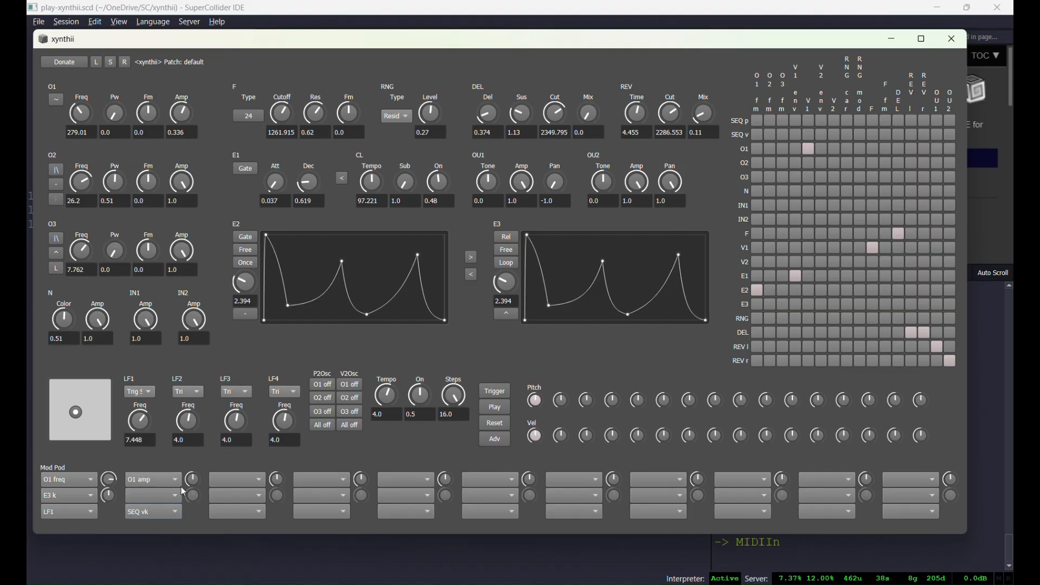
{"action": "left_click_drag", "start_coordinate": [193, 480], "coordinate": [194, 458]}
{"action": "left_click", "coordinate": [187, 124]}
- Play the sequencer at Tempo 1.65 while lowering LF1's Freq to 3.733 and E1's Dec to 0.141, and finish by stopping and resetting it
{"action": "left_click_drag", "start_coordinate": [388, 398], "coordinate": [385, 407]}
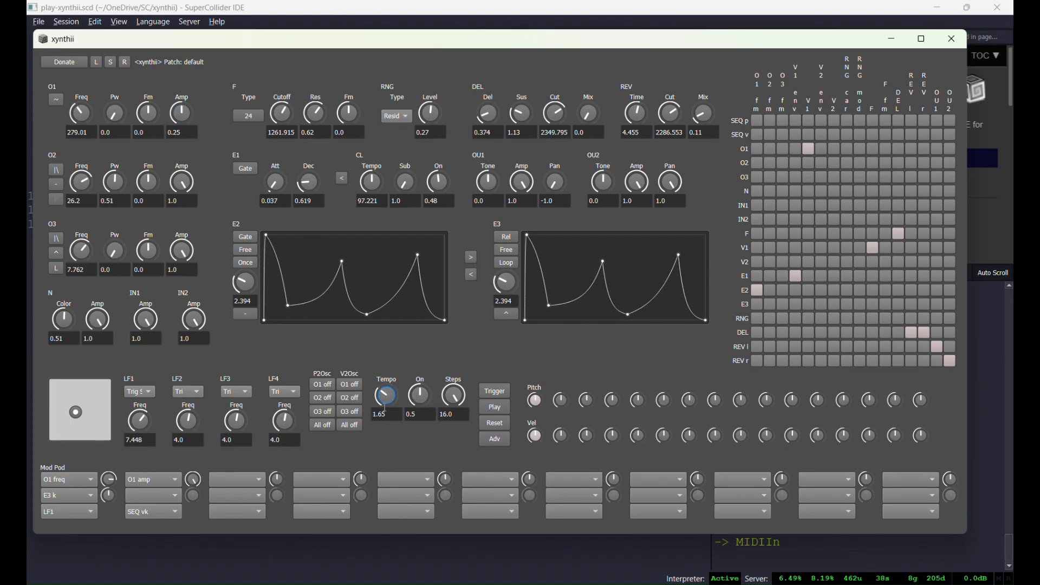
{"action": "left_click", "coordinate": [495, 411]}
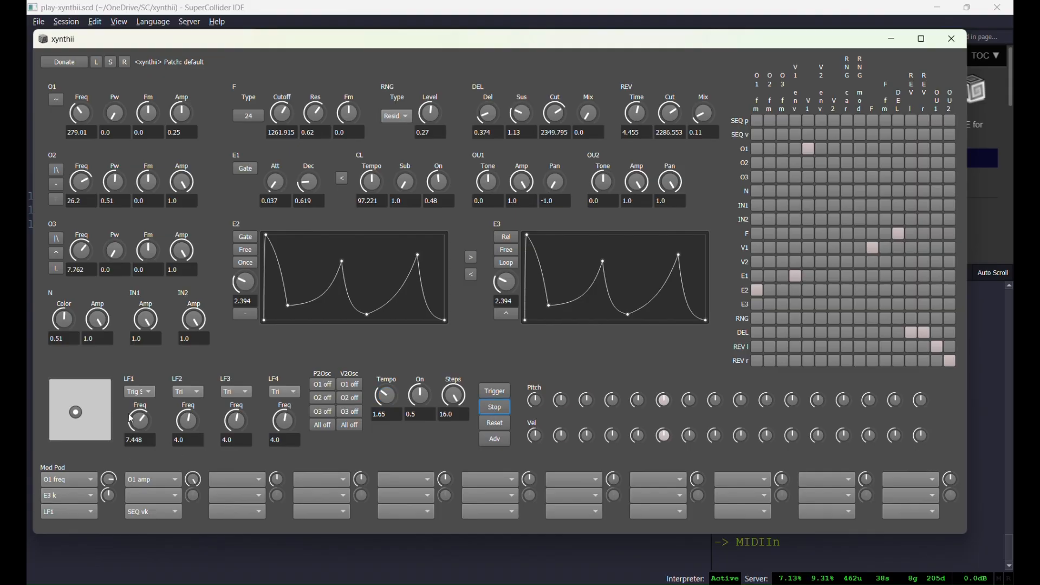
{"action": "left_click_drag", "start_coordinate": [140, 423], "coordinate": [141, 429]}
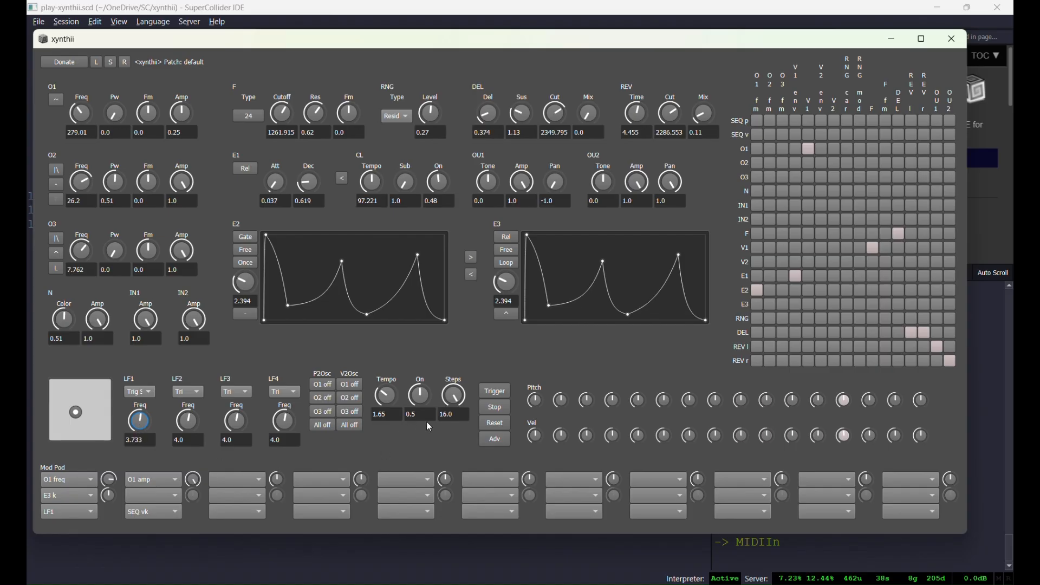
{"action": "left_click_drag", "start_coordinate": [316, 189], "coordinate": [306, 197]}
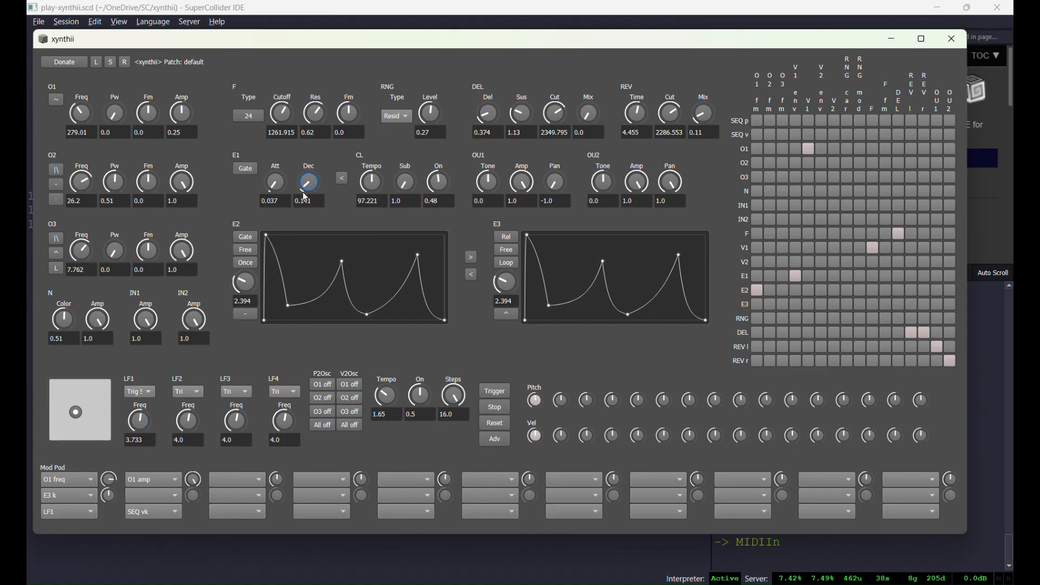
{"action": "left_click", "coordinate": [496, 410]}
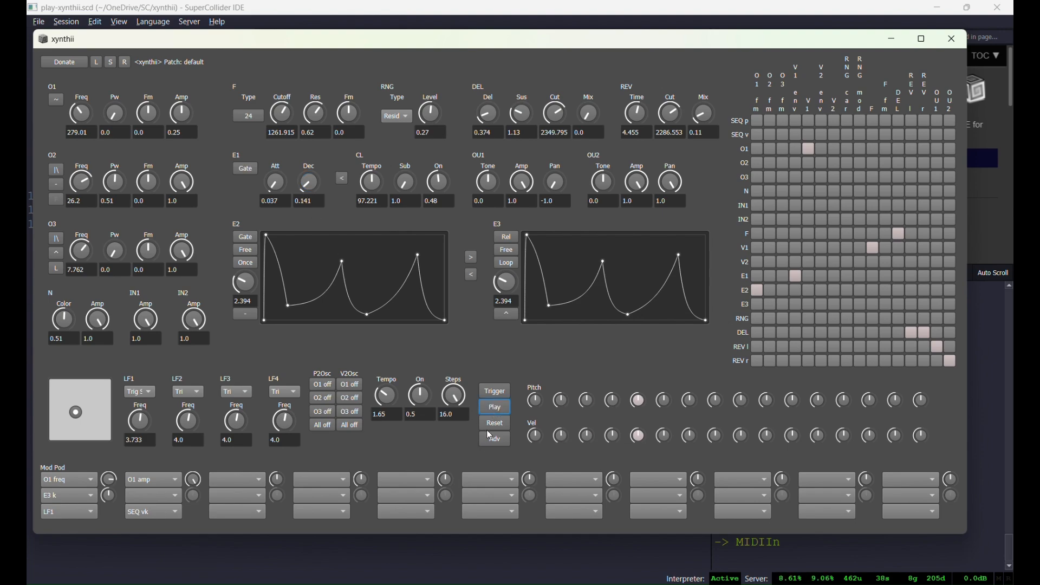
{"action": "left_click", "coordinate": [489, 430]}
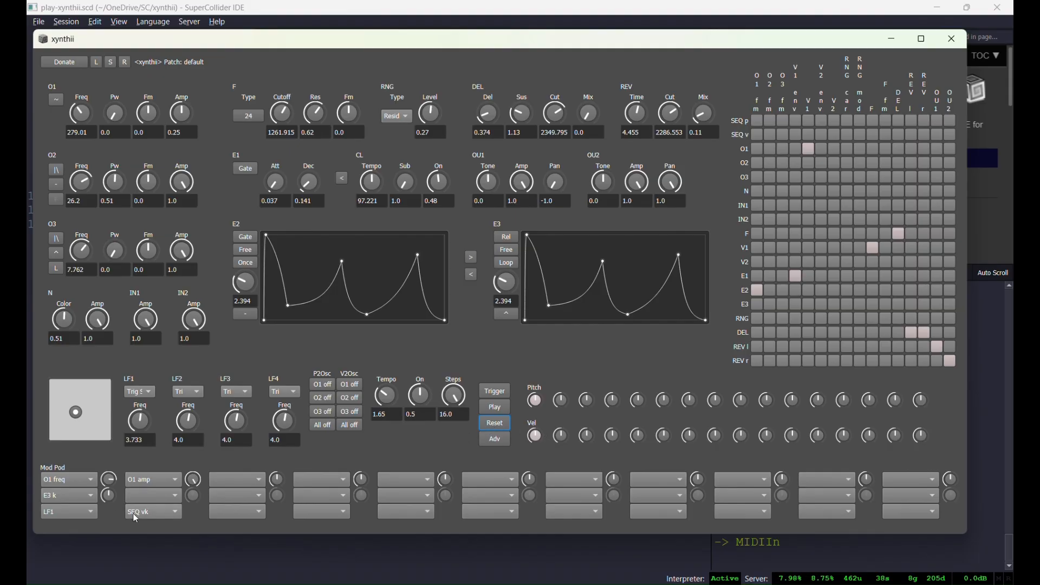
- Give the first eight sequencer steps varied Vel values, limit Steps to 8, and start the sequence
{"action": "left_click_drag", "start_coordinate": [533, 436], "coordinate": [627, 433]}
{"action": "left_click_drag", "start_coordinate": [691, 440], "coordinate": [713, 399]}
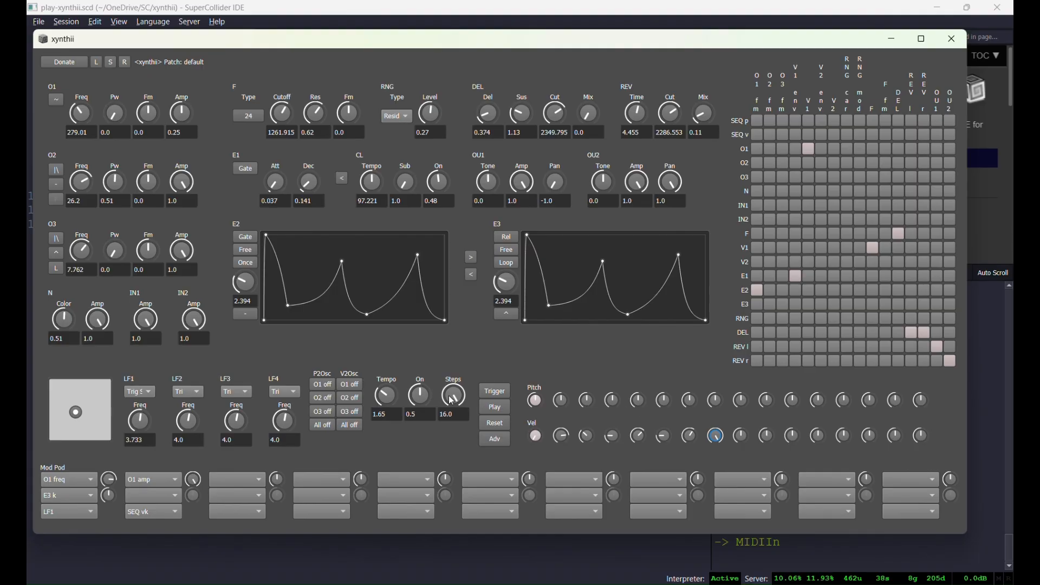
{"action": "left_click_drag", "start_coordinate": [454, 395], "coordinate": [447, 432]}
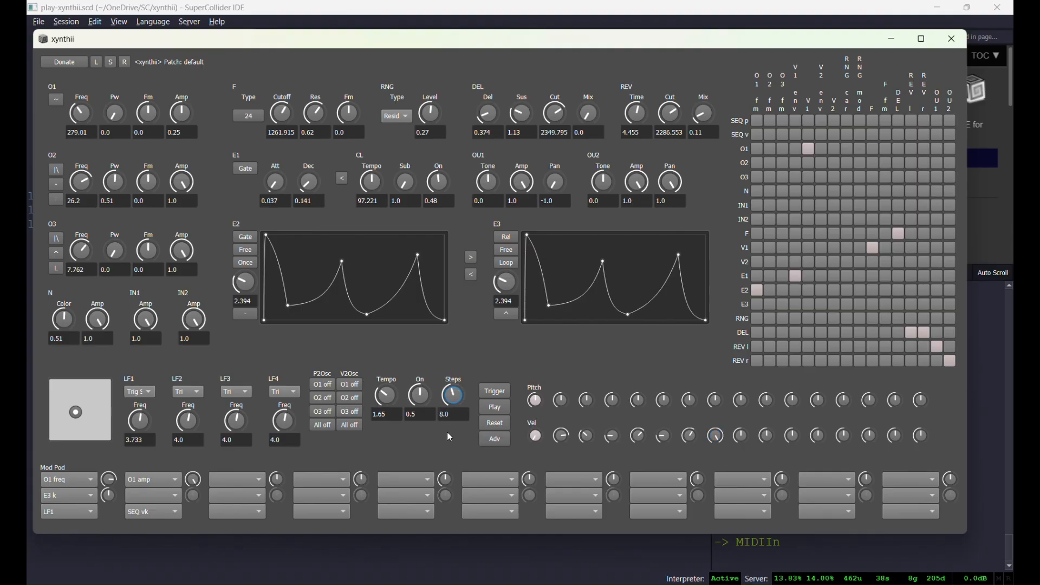
{"action": "left_click", "coordinate": [495, 408]}
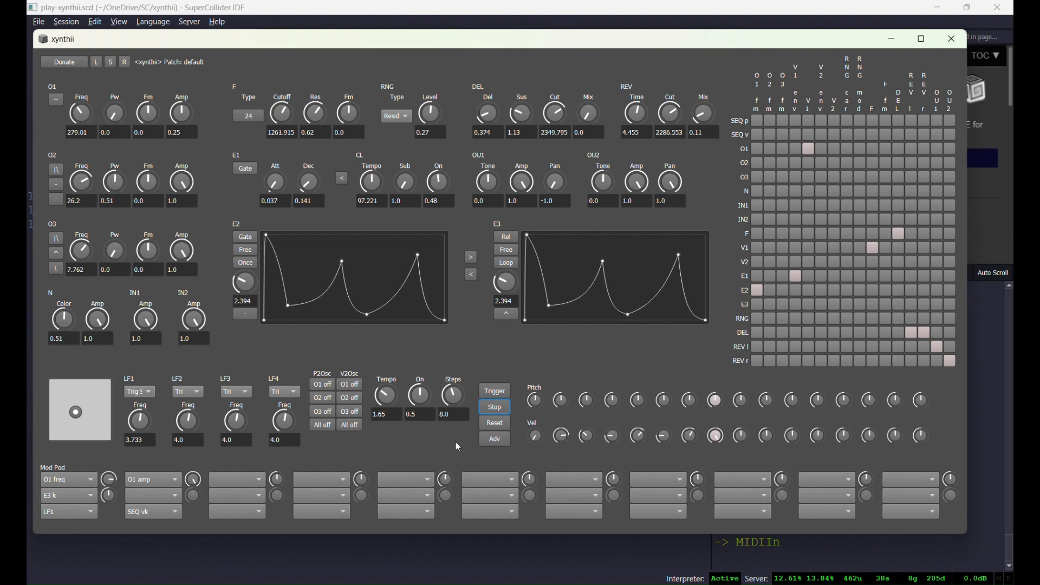
- Set O1's Pw to 0.44 and the sequencer's Tempo to 1.913 during playback, and stop the sequence
{"action": "left_click_drag", "start_coordinate": [111, 107], "coordinate": [99, 76]}
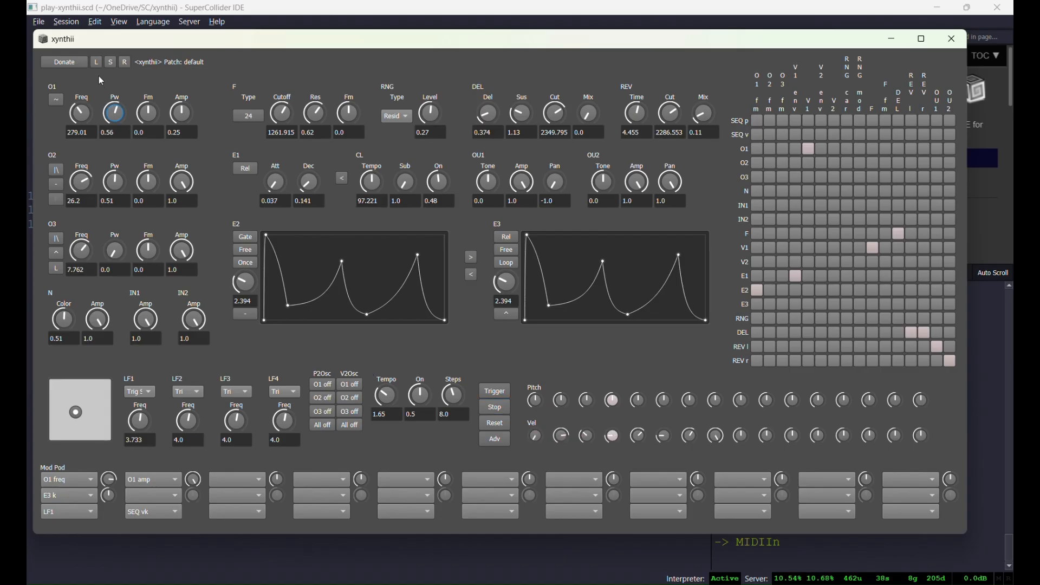
{"action": "left_click_drag", "start_coordinate": [112, 116], "coordinate": [124, 135]}
{"action": "left_click", "coordinate": [386, 397]}
{"action": "mouse_move", "coordinate": [393, 400]}
{"action": "left_mouse_down"}
{"action": "mouse_move", "coordinate": [394, 383]}
{"action": "mouse_move", "coordinate": [394, 400]}
{"action": "left_mouse_up"}
{"action": "left_click", "coordinate": [502, 408]}
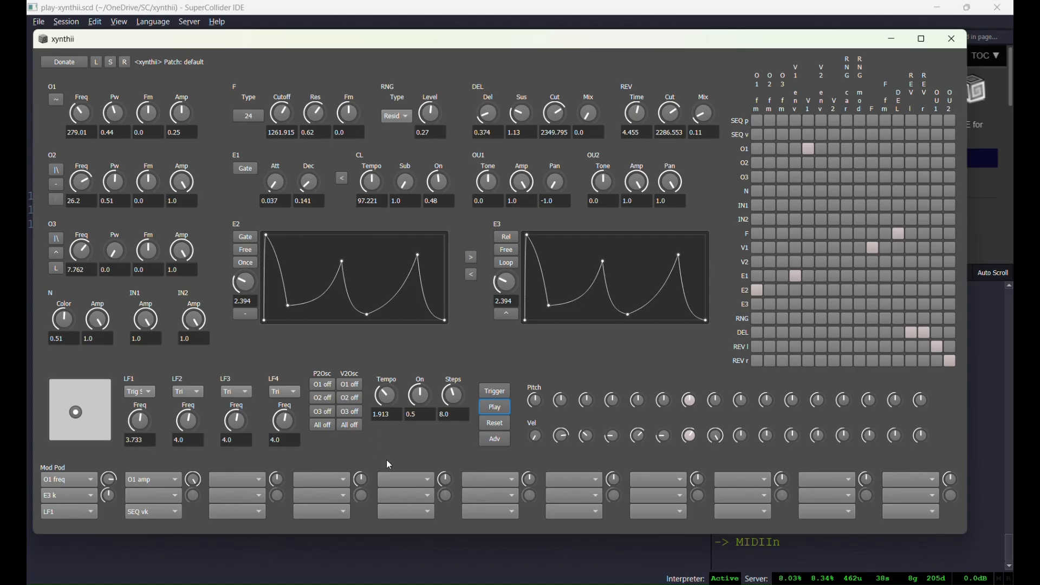
- Reset the sequencer, enable P2Osc for O1, and give the first eight steps varied Pitch values
{"action": "left_click", "coordinate": [496, 423]}
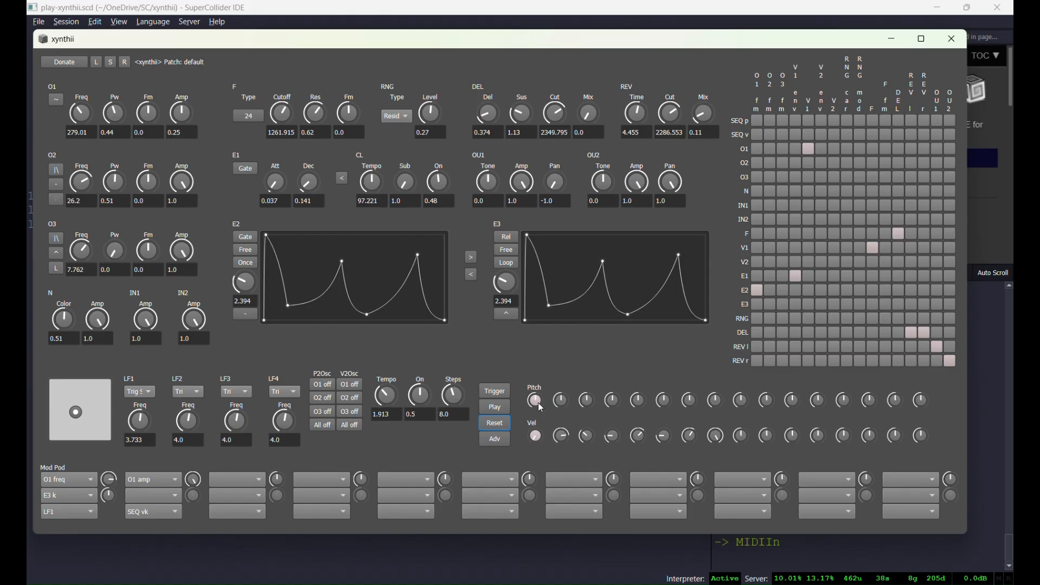
{"action": "left_click", "coordinate": [320, 386]}
{"action": "left_click", "coordinate": [537, 400]}
{"action": "left_click_drag", "start_coordinate": [586, 401], "coordinate": [692, 406]}
{"action": "left_click", "coordinate": [717, 405]}
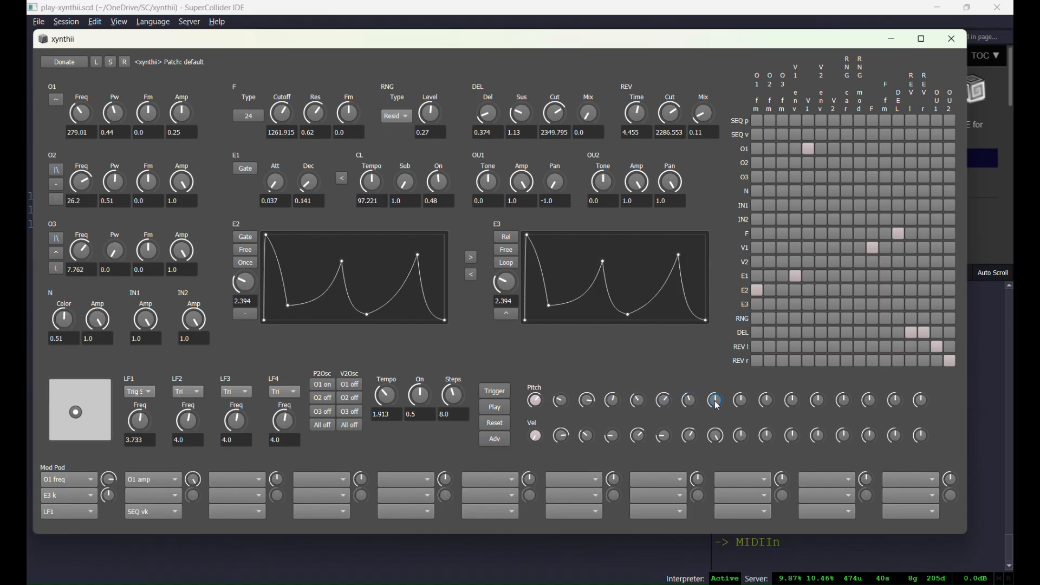
- Play the pitch sequence, set the sequencer's Tempo to 2.978 and On to 0.23, and stop it
{"action": "left_click", "coordinate": [490, 410]}
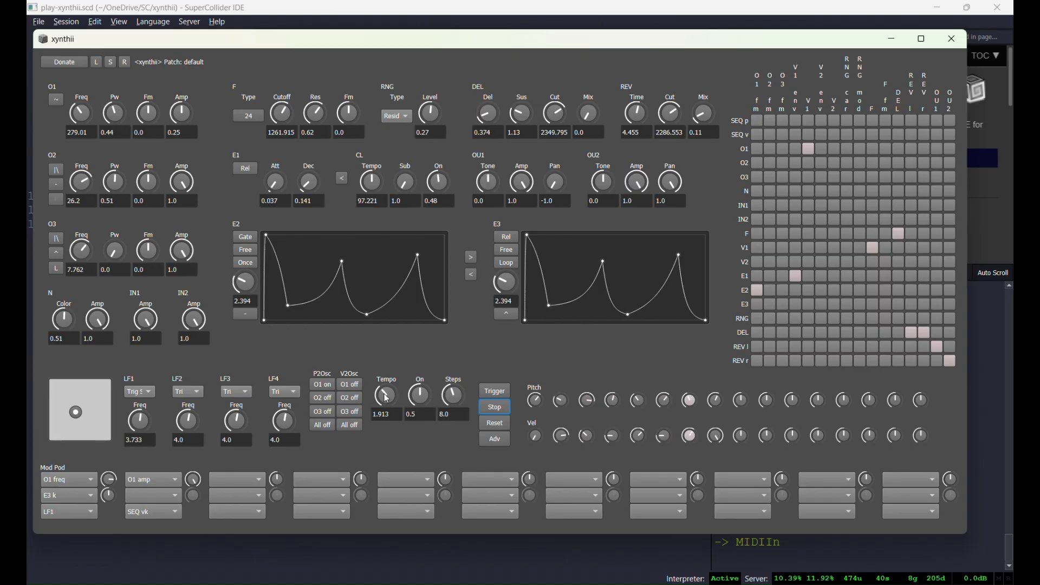
{"action": "left_click_drag", "start_coordinate": [388, 397], "coordinate": [424, 404]}
{"action": "left_click", "coordinate": [495, 407]}
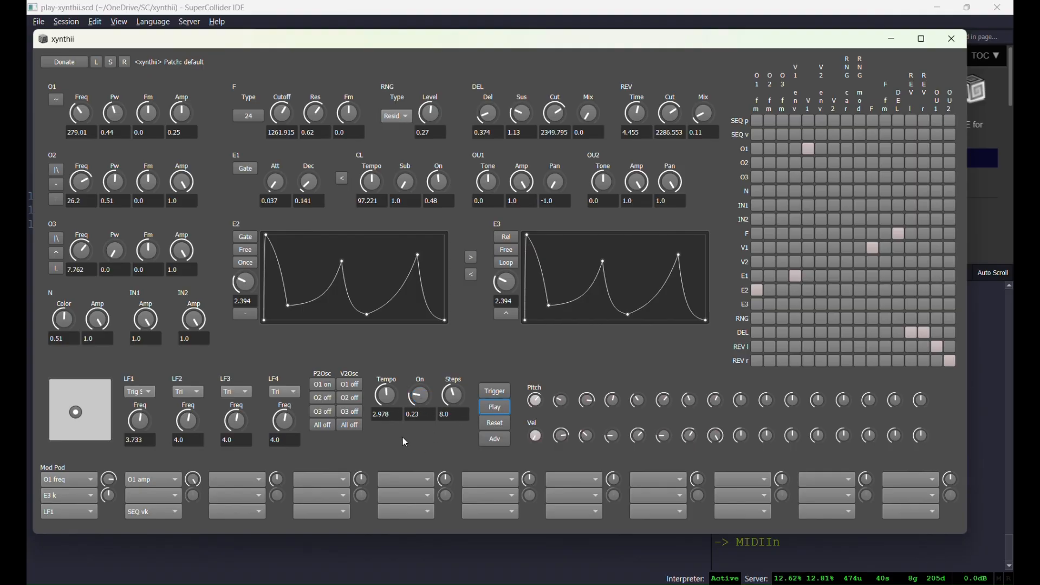
- Try P2Osc for all oscillators and return it to O1 only
{"action": "left_click", "coordinate": [329, 413]}
{"action": "left_click", "coordinate": [329, 388]}
{"action": "left_click", "coordinate": [320, 427]}
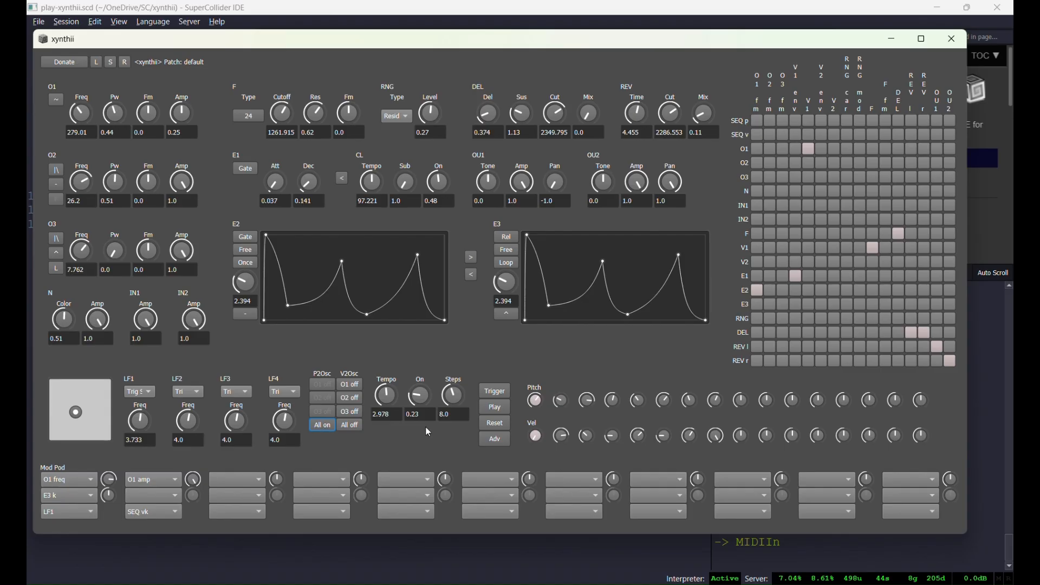
{"action": "left_click", "coordinate": [332, 428]}
{"action": "left_click", "coordinate": [322, 385]}
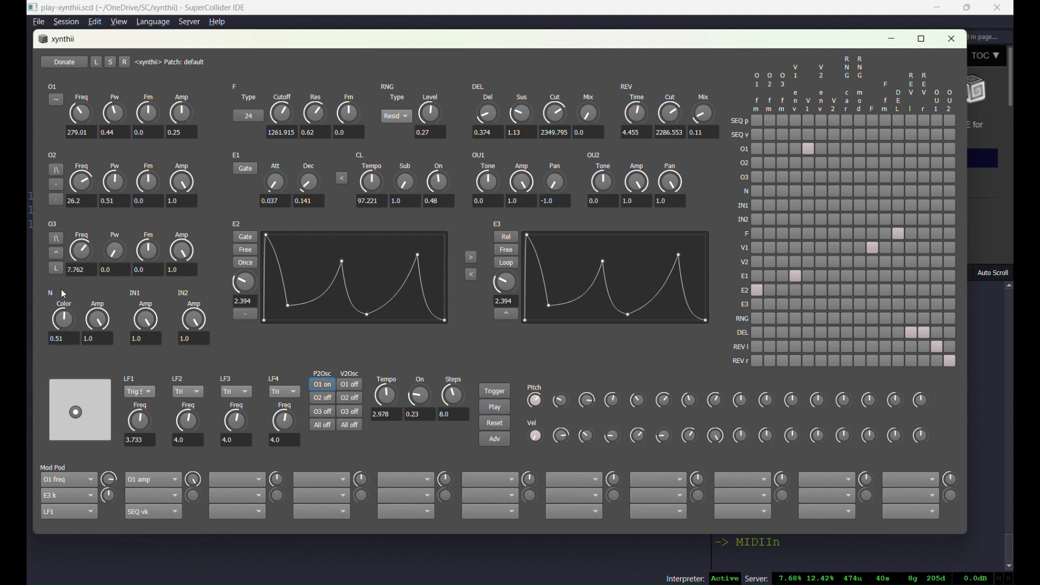
- Switch O2 to ^ and F with Freq 245.471 and Amp 0.24, and enable V2Osc for O2
{"action": "left_click", "coordinate": [55, 200]}
{"action": "left_click", "coordinate": [55, 184]}
{"action": "left_click_drag", "start_coordinate": [80, 189], "coordinate": [76, 181]}
{"action": "left_click", "coordinate": [354, 399]}
{"action": "left_click_drag", "start_coordinate": [195, 195], "coordinate": [183, 224]}
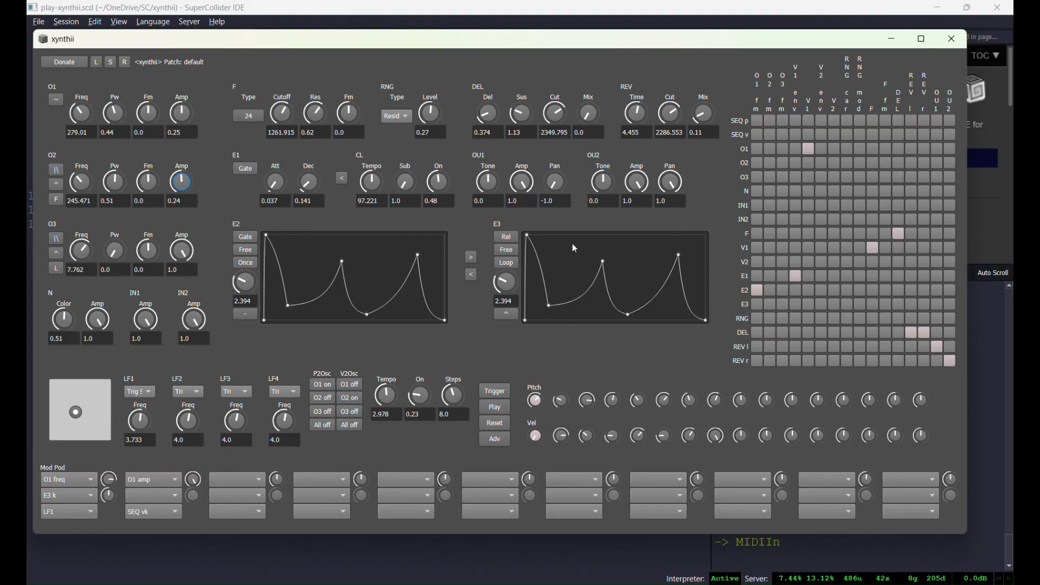
- Route O2 into V1 in the patch matrix, and play and stop the sequence
{"action": "left_click", "coordinate": [808, 163]}
{"action": "left_click", "coordinate": [494, 412]}
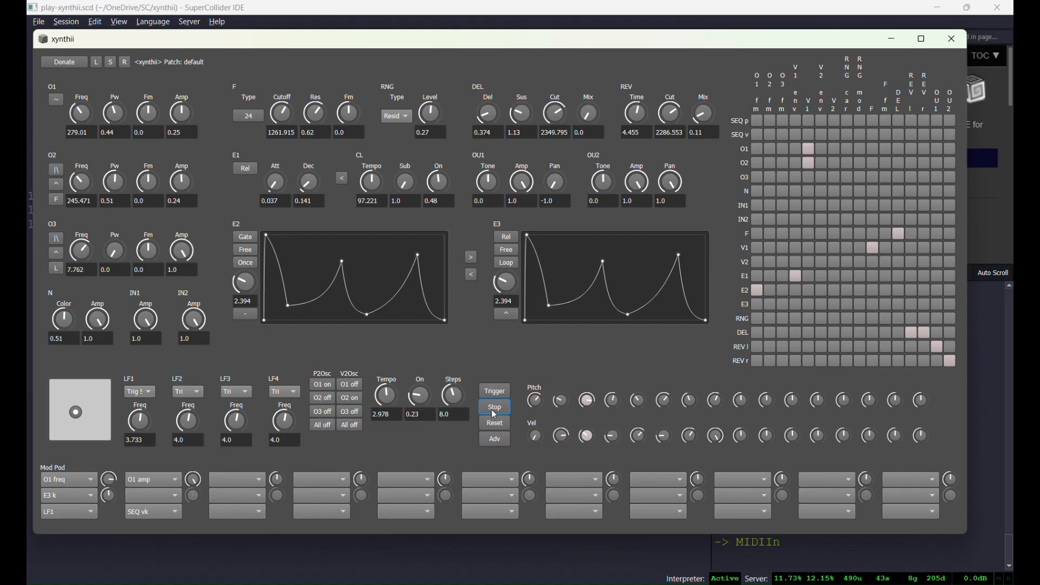
{"action": "left_click", "coordinate": [495, 415]}
- Turn off P2Osc for O1 and V2Osc for O2, and route SEQ p to F fm in the patch matrix
{"action": "left_click", "coordinate": [322, 387]}
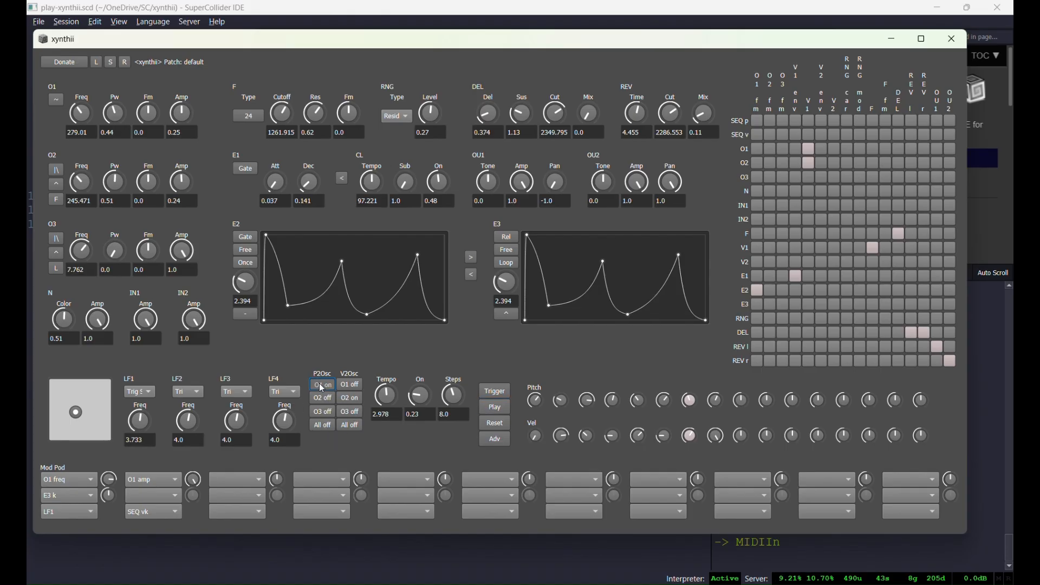
{"action": "left_click", "coordinate": [349, 398]}
{"action": "left_click", "coordinate": [881, 121]}
- Set the filter's Cutoff to 339.649 and Fm to 0.58, and play and stop the sequence
{"action": "left_click_drag", "start_coordinate": [282, 114], "coordinate": [288, 135]}
{"action": "left_click_drag", "start_coordinate": [350, 112], "coordinate": [355, 93]}
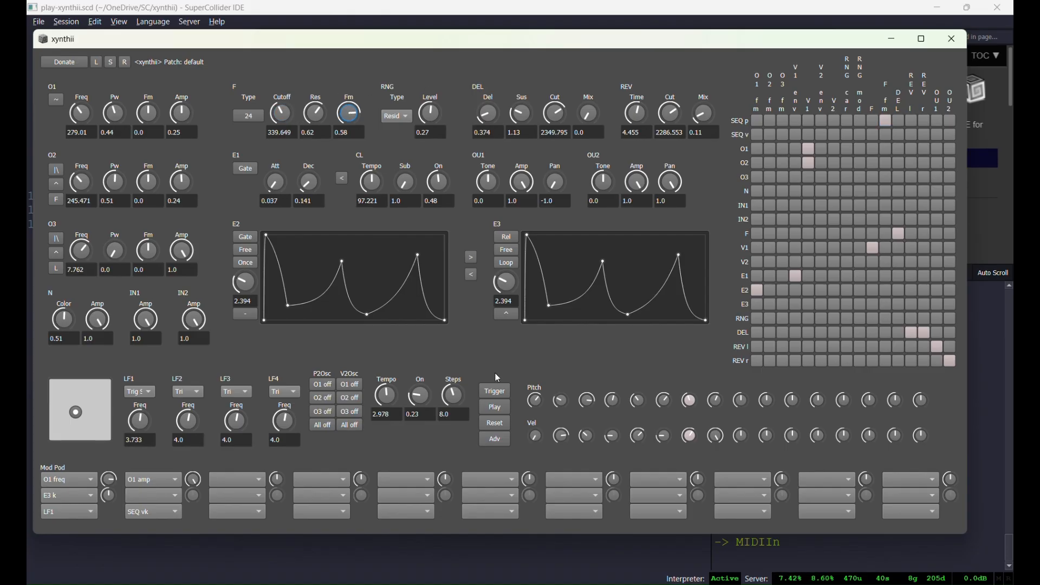
{"action": "left_click", "coordinate": [490, 411]}
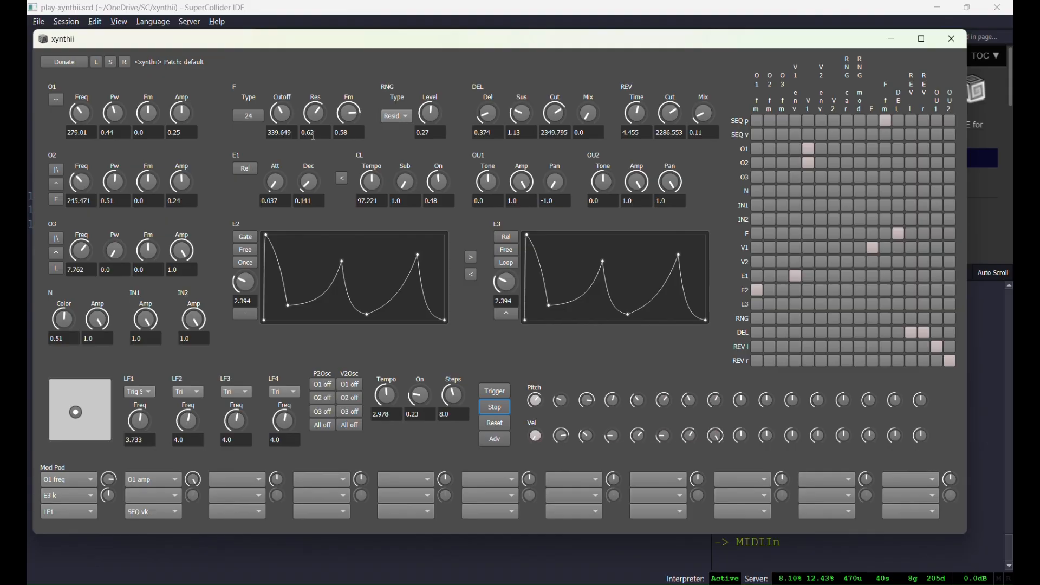
{"action": "left_click", "coordinate": [494, 410]}
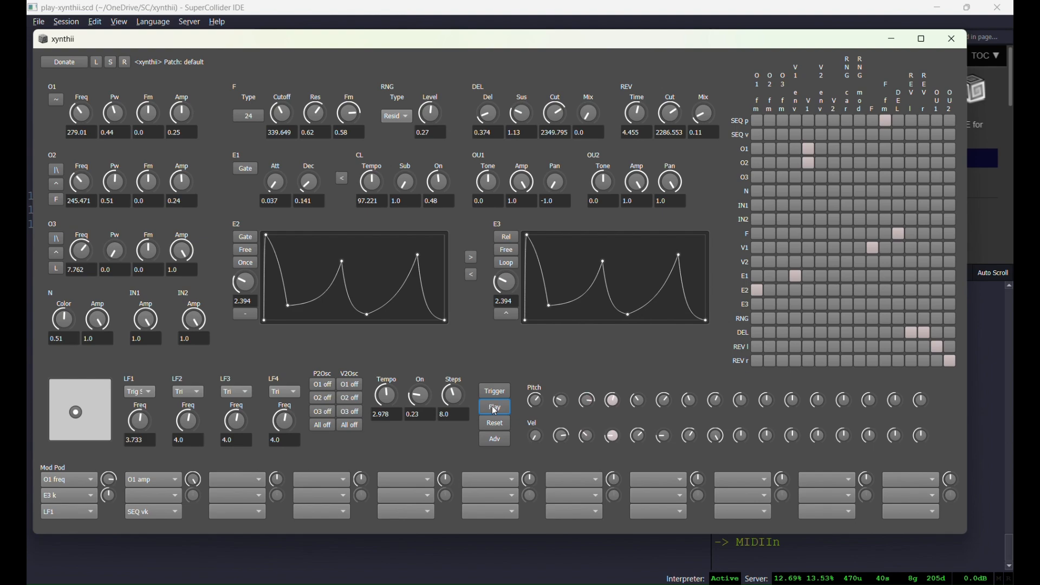
- Try adding SEQ v to F fm in the patch matrix while playing the sequence, and remove the route
{"action": "left_click", "coordinate": [883, 135]}
{"action": "left_click", "coordinate": [497, 409]}
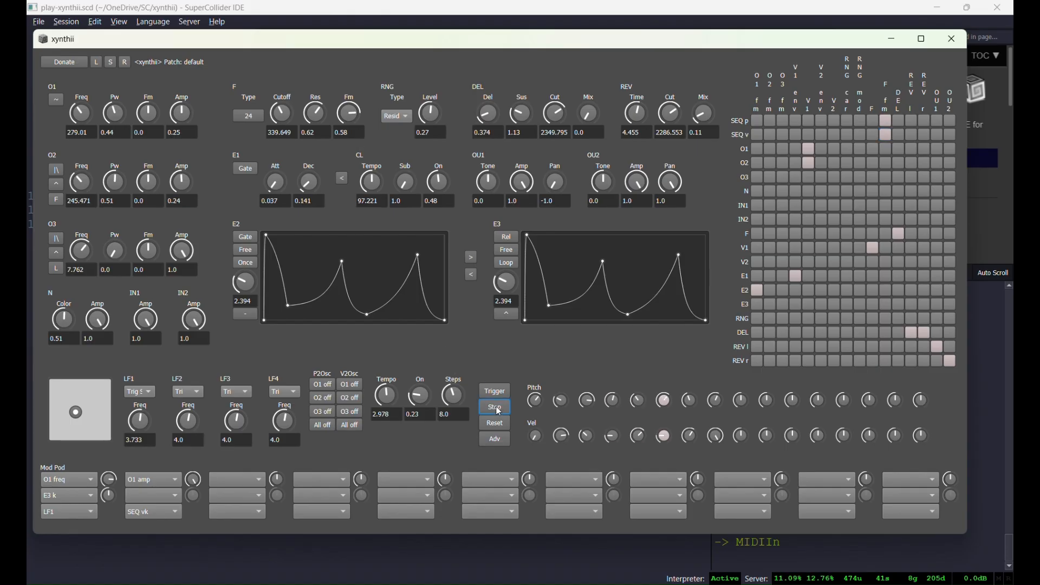
{"action": "left_click", "coordinate": [498, 412]}
{"action": "left_click", "coordinate": [886, 135]}
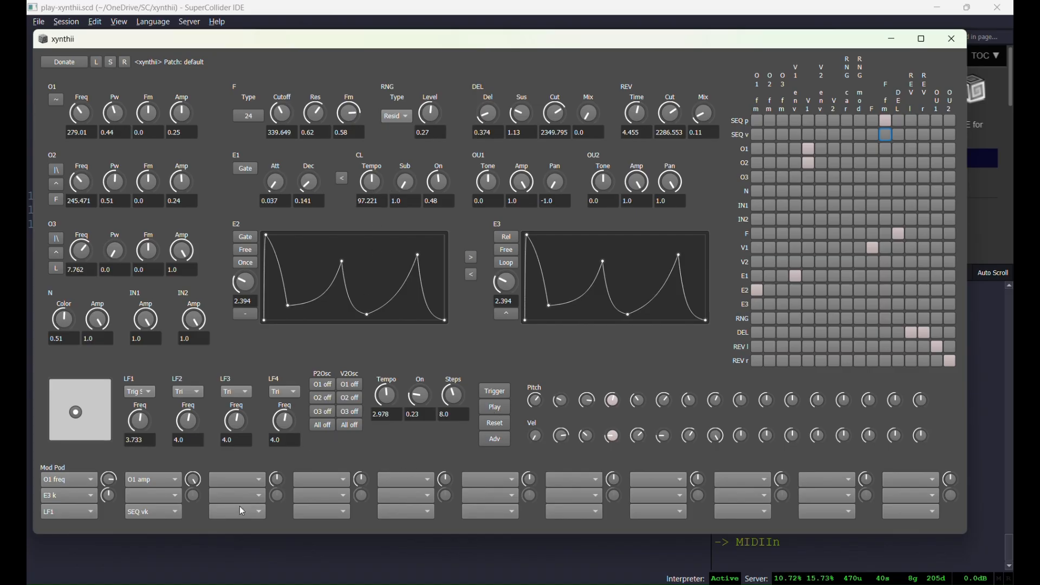
- Assign SEQ tempo as the third Mod Pod slot's target with LF2 as its modulator
{"action": "left_click", "coordinate": [236, 484]}
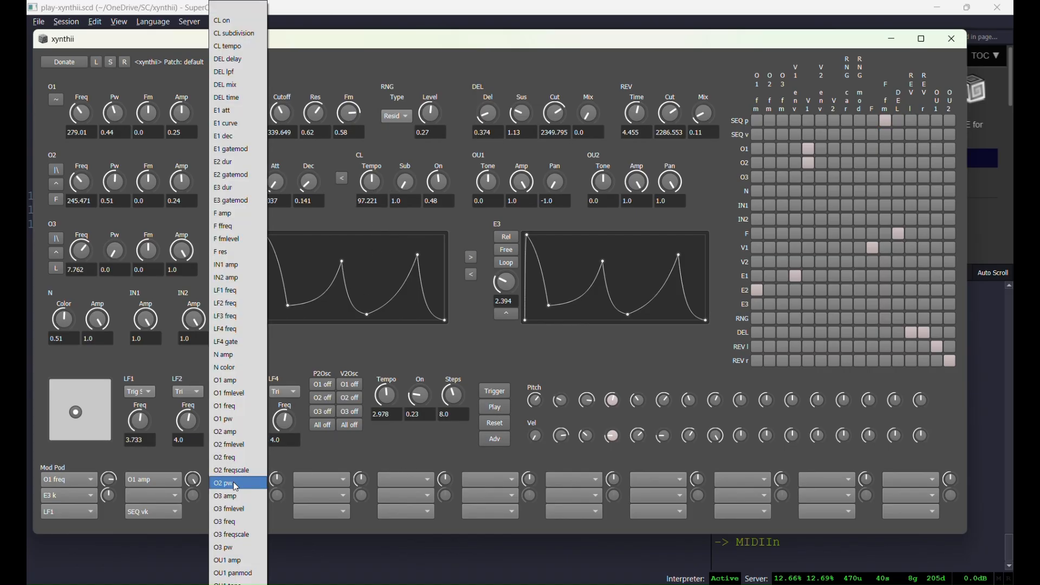
{"action": "scroll", "coordinate": [241, 476], "scroll_direction": "down", "scroll_amount": 3}
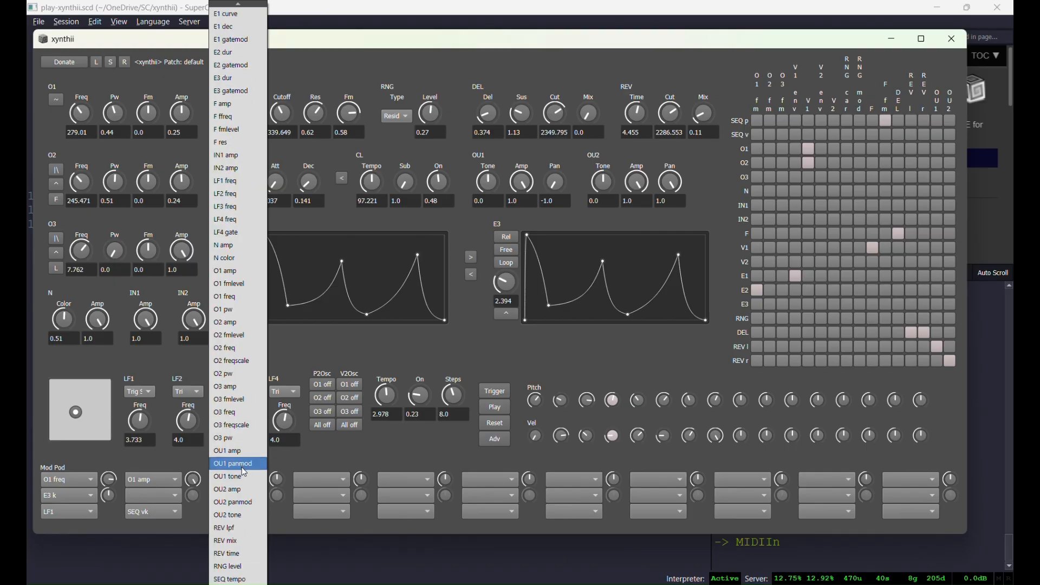
{"action": "left_click", "coordinate": [234, 580]}
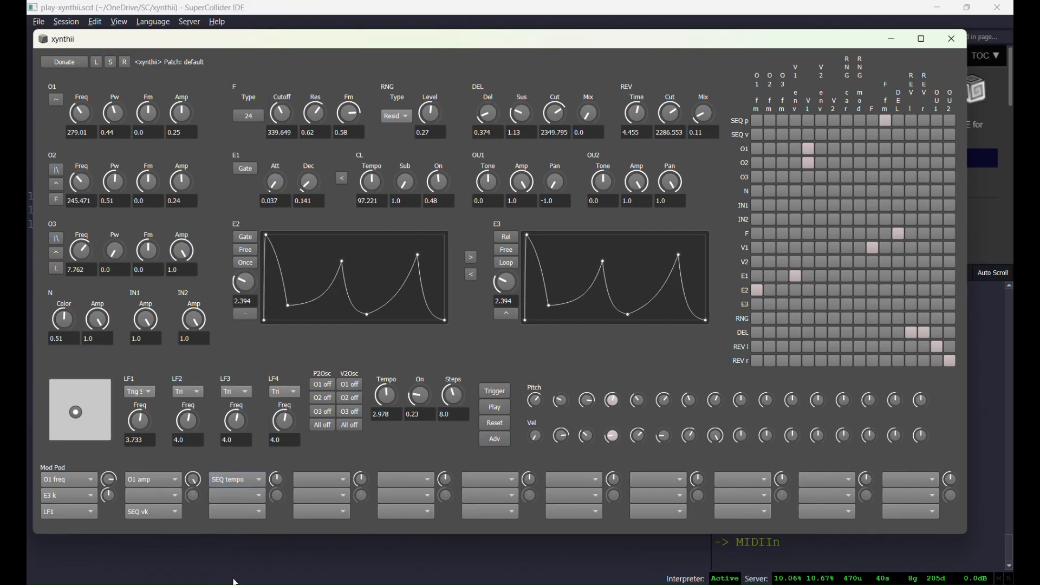
{"action": "left_click", "coordinate": [229, 515]}
{"action": "left_click", "coordinate": [229, 534]}
- Set LF2's waveform to LF Walk, raise the SEQ tempo modulation depth, and start the sequence
{"action": "left_click", "coordinate": [187, 392]}
{"action": "left_click", "coordinate": [190, 458]}
{"action": "left_click_drag", "start_coordinate": [279, 482], "coordinate": [280, 472]}
{"action": "left_click", "coordinate": [495, 408]}
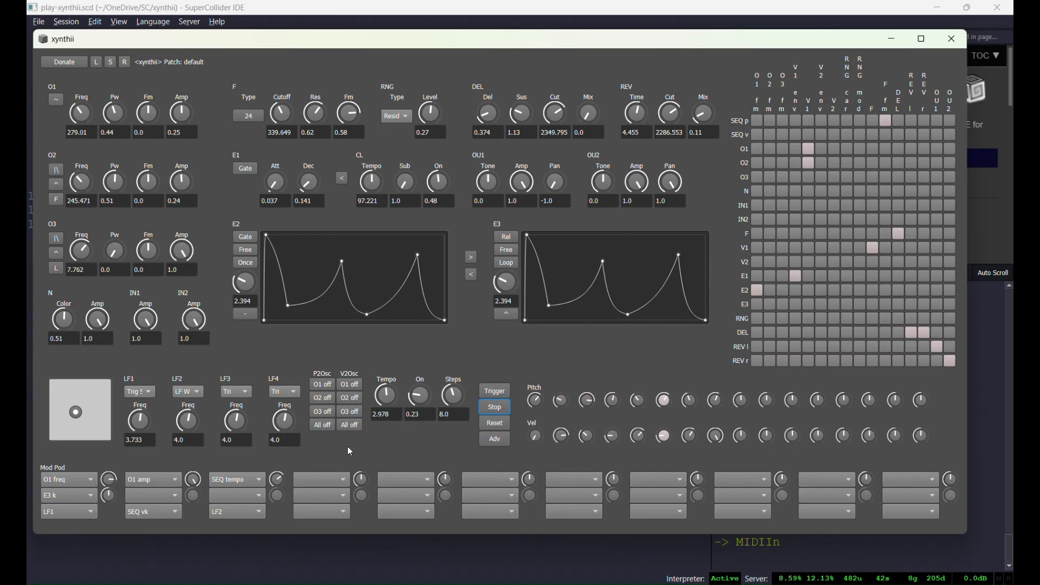
- Stop the sequence, change the SEQ tempo slot's modulator to SEQ vk, and play and stop the sequence again
{"action": "left_click", "coordinate": [493, 408]}
{"action": "left_click", "coordinate": [241, 512]}
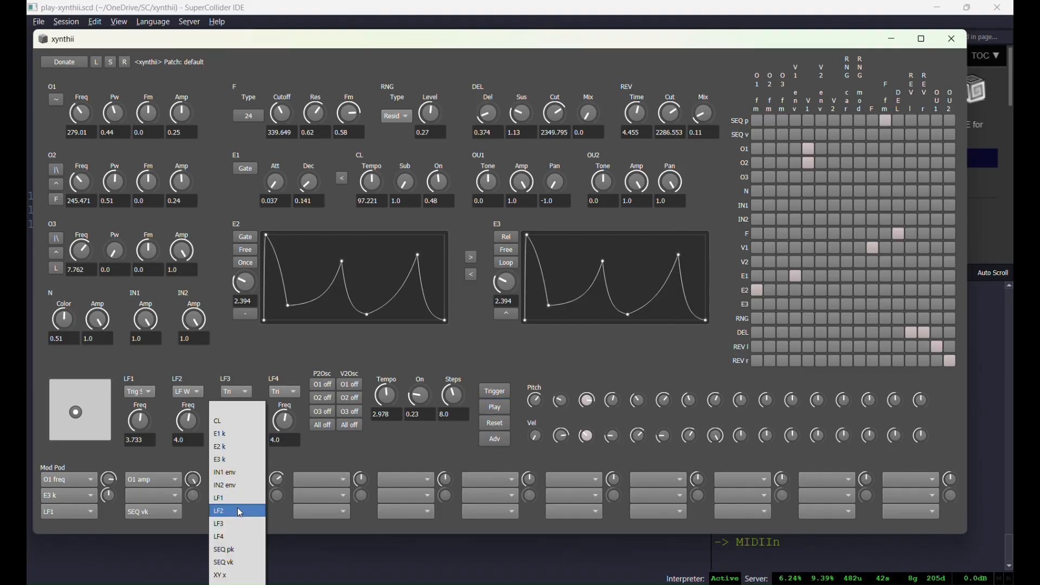
{"action": "left_click", "coordinate": [233, 563]}
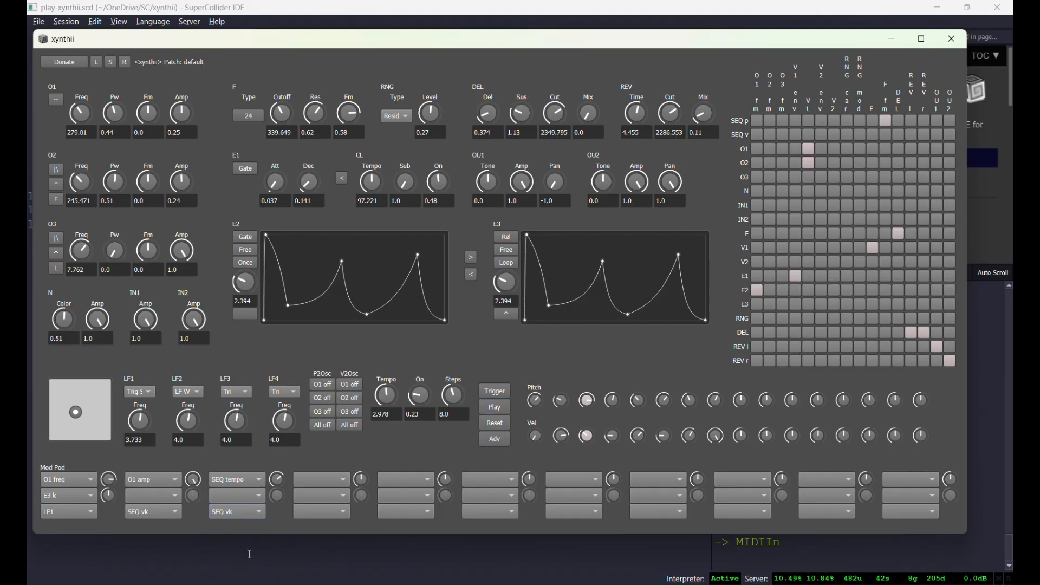
{"action": "left_click", "coordinate": [499, 409]}
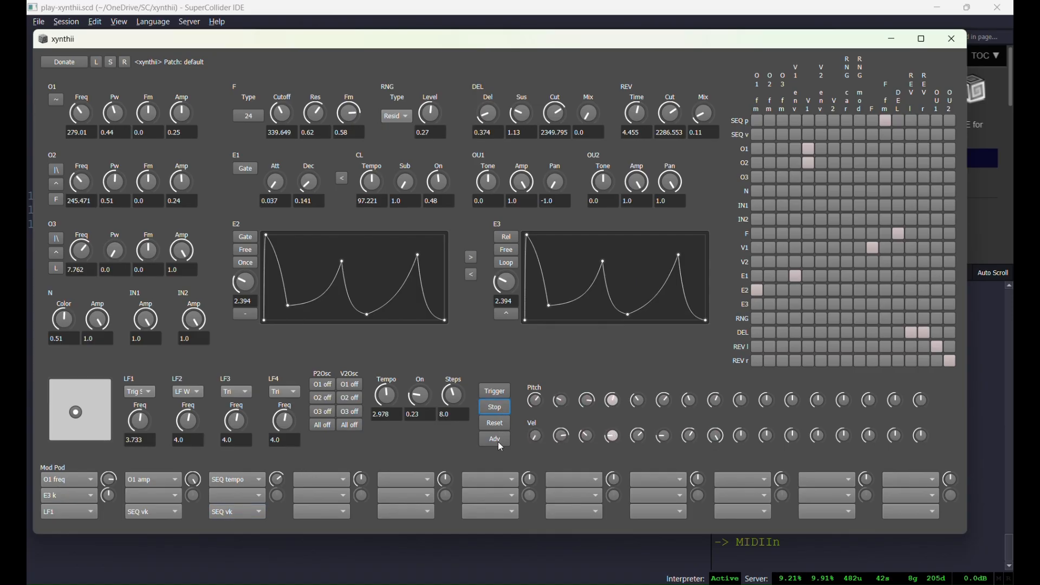
{"action": "left_click", "coordinate": [496, 409]}
- Load the leady preset from the examples folder
{"action": "left_click", "coordinate": [97, 62]}
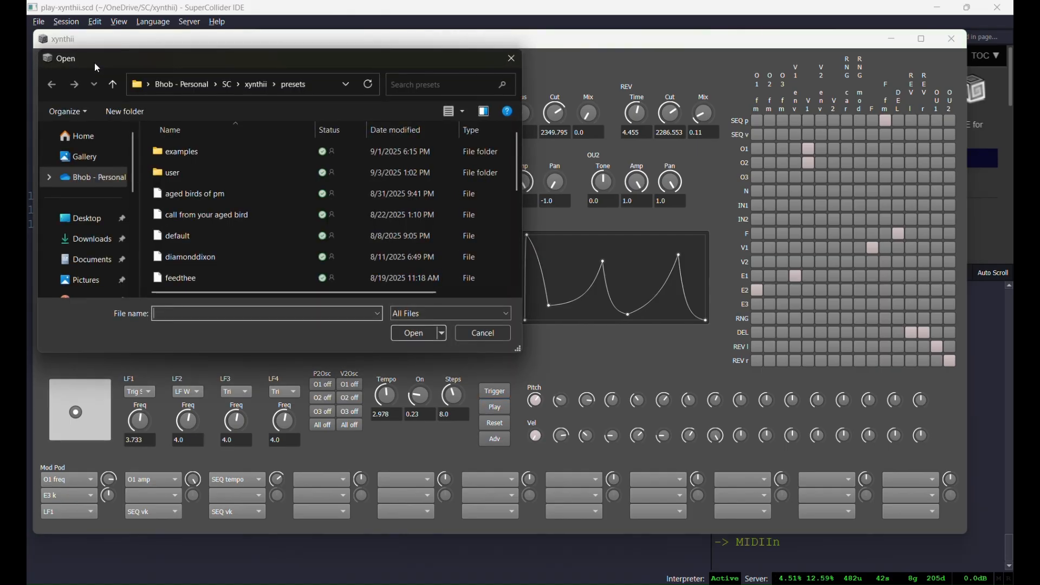
{"action": "left_click", "coordinate": [175, 153]}
{"action": "left_click", "coordinate": [174, 154]}
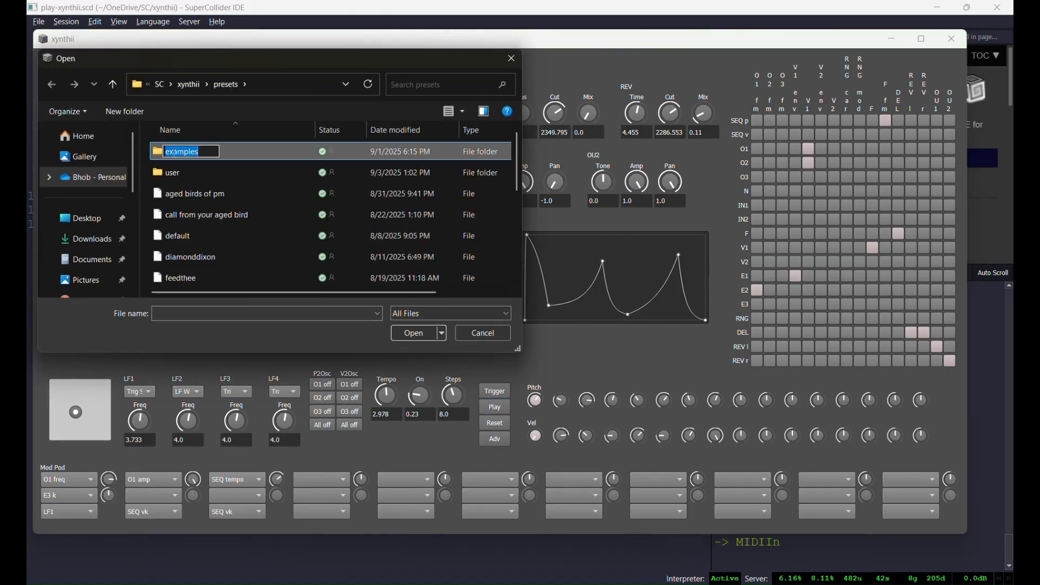
{"action": "left_click", "coordinate": [235, 154]}
{"action": "double_click", "coordinate": [222, 149]}
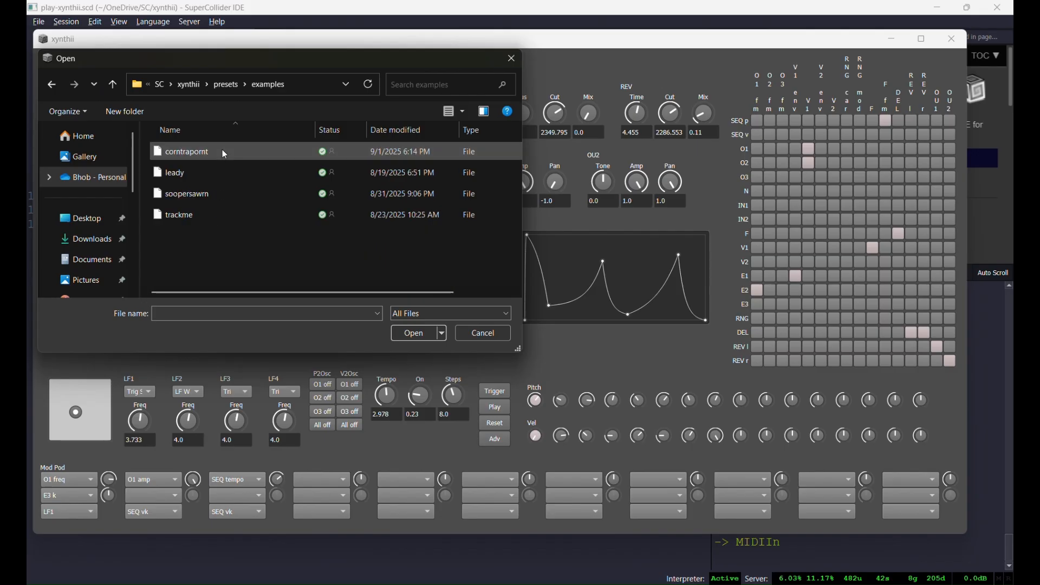
{"action": "double_click", "coordinate": [182, 182]}
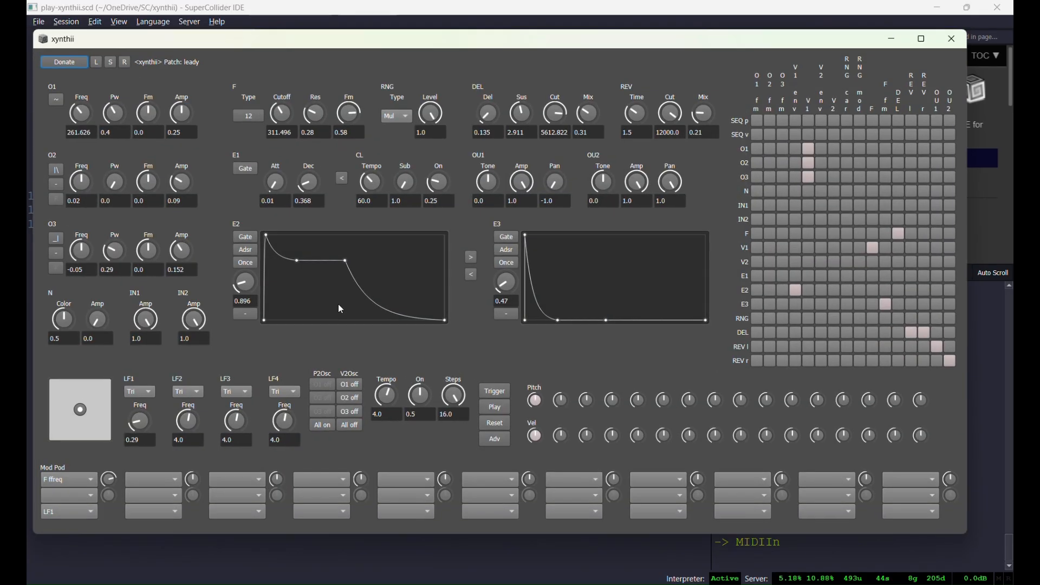
- Open the midi-control.scd script and examine the lines of its startup block, including MIDIIn.connectAll
{"action": "left_click", "coordinate": [326, 15]}
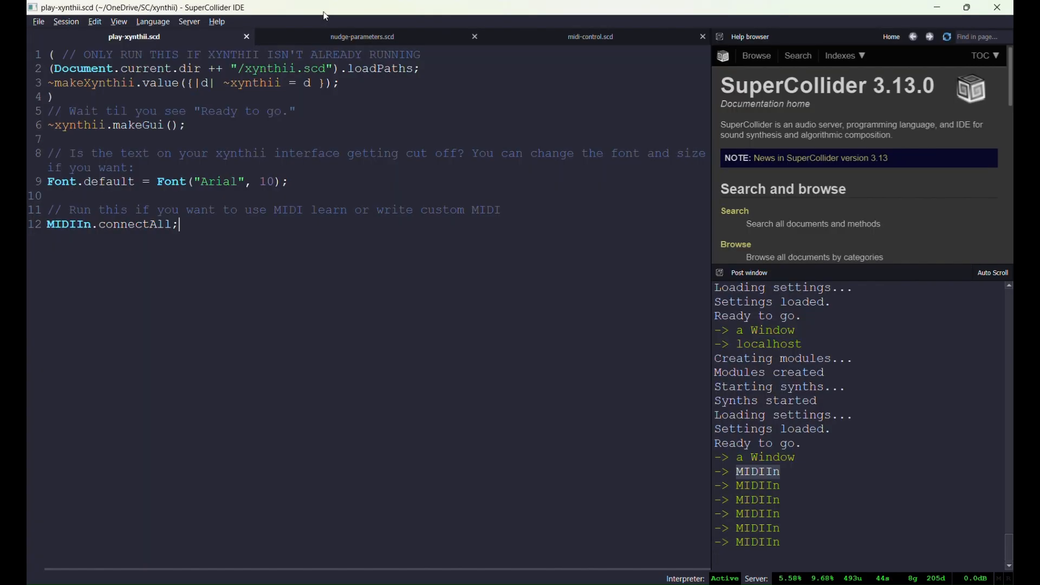
{"action": "left_click", "coordinate": [625, 40]}
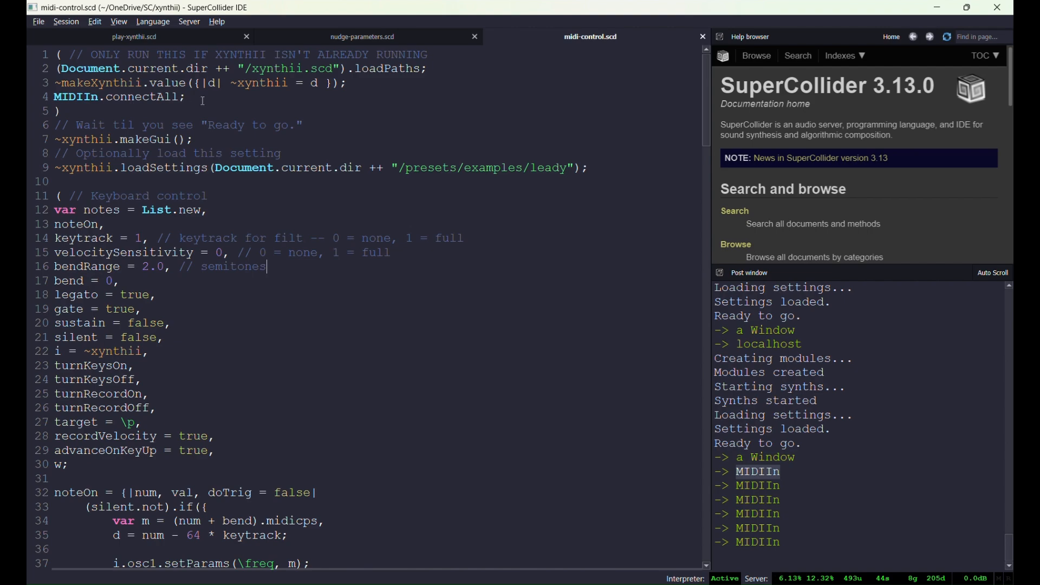
{"action": "left_click_drag", "start_coordinate": [349, 84], "coordinate": [29, 70]}
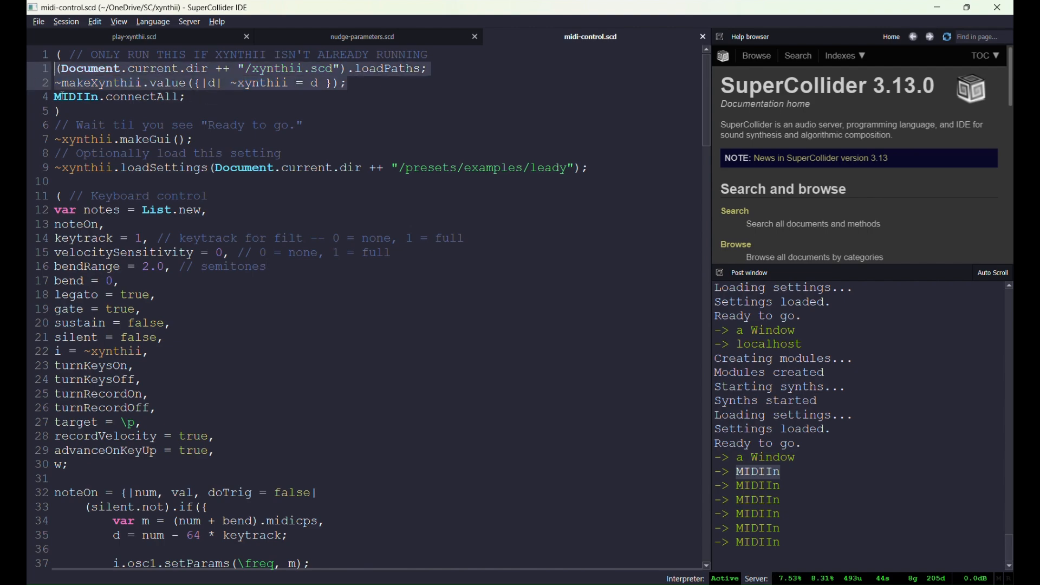
{"action": "left_click", "coordinate": [201, 101]}
{"action": "left_click_drag", "start_coordinate": [202, 99], "coordinate": [50, 96]}
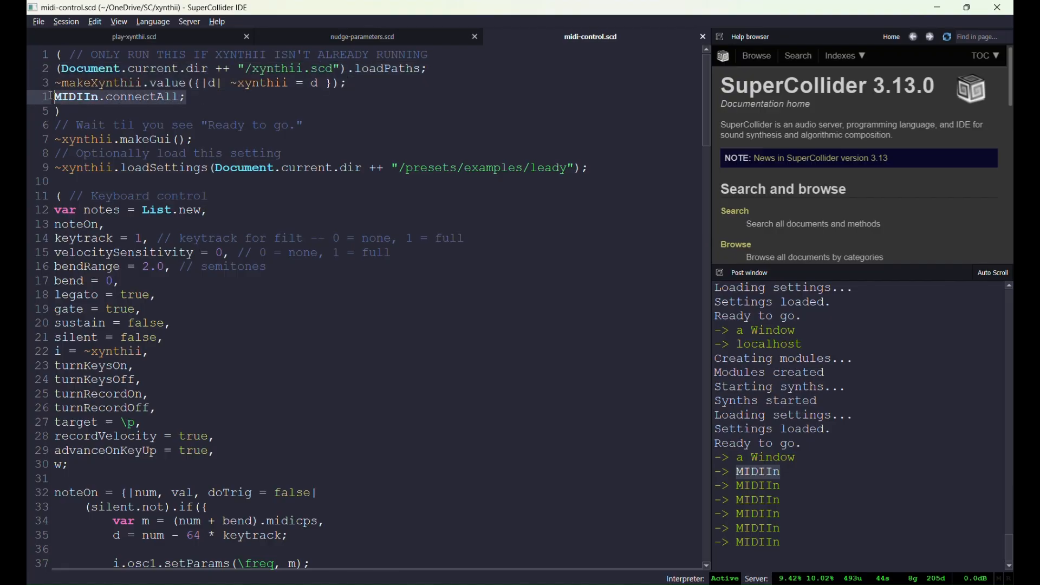
{"action": "left_click", "coordinate": [196, 99]}
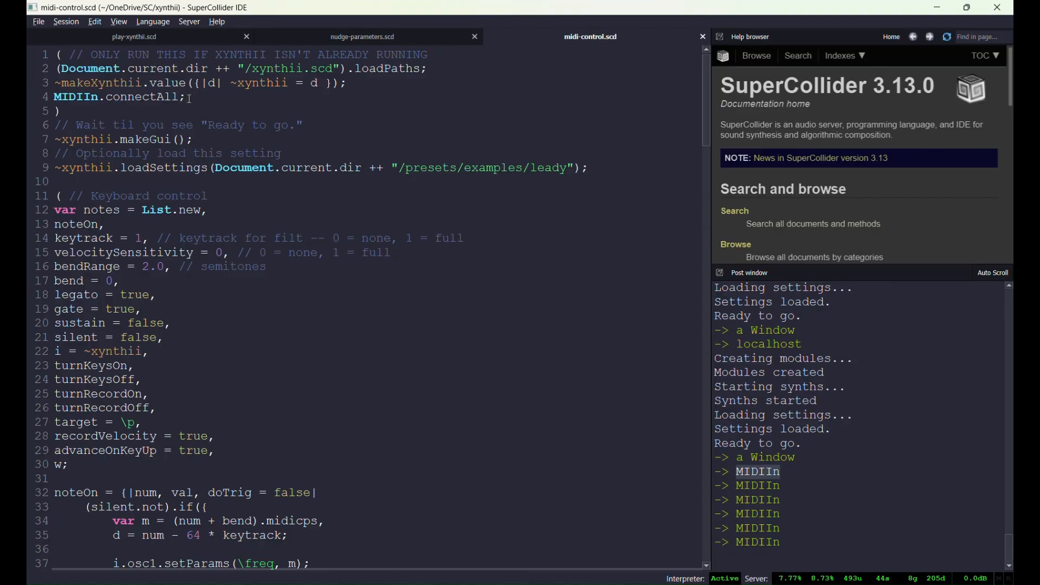
- Run the loadSettings line for the leady preset in midi-control.scd
{"action": "left_click", "coordinate": [202, 142]}
{"action": "left_click", "coordinate": [287, 171]}
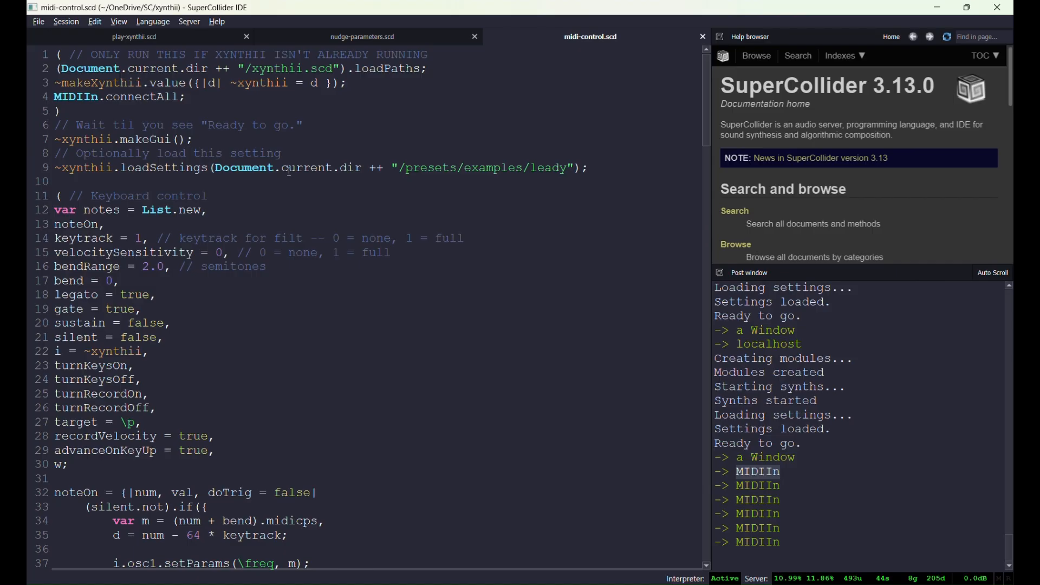
{"action": "left_click", "coordinate": [319, 169]}
{"action": "key", "text": "ctrl+Return"}
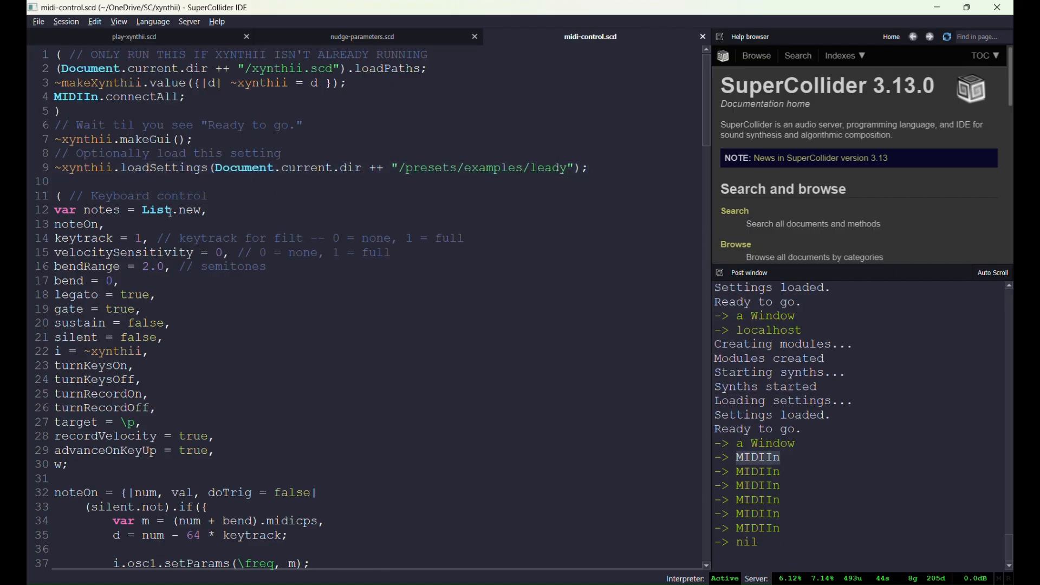
- Look through the Keyboard control block in midi-control.scd and run it
{"action": "scroll", "coordinate": [231, 227], "scroll_direction": "down", "scroll_amount": 20}
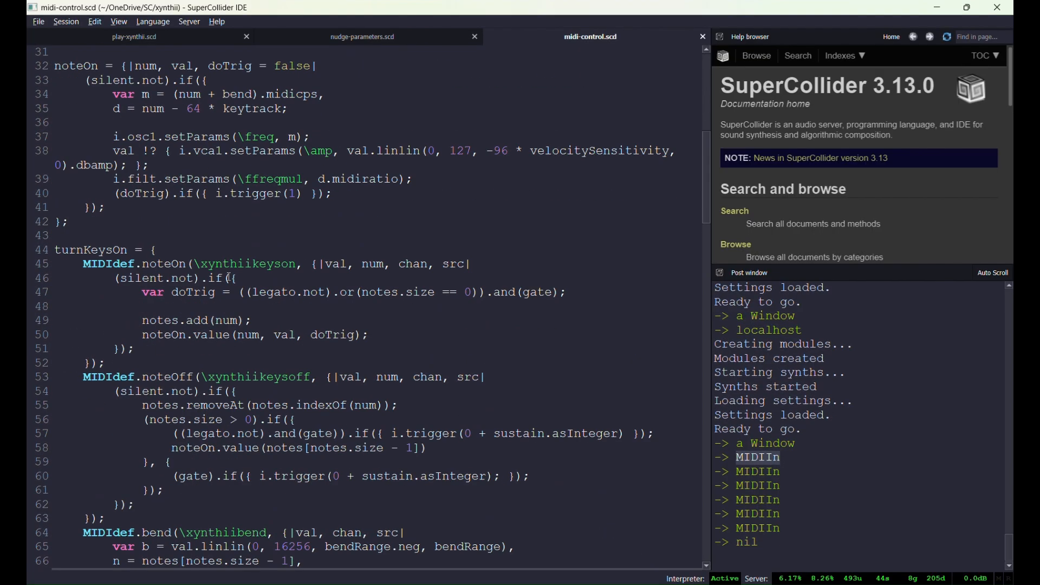
{"action": "scroll", "coordinate": [230, 277], "scroll_direction": "up", "scroll_amount": 20}
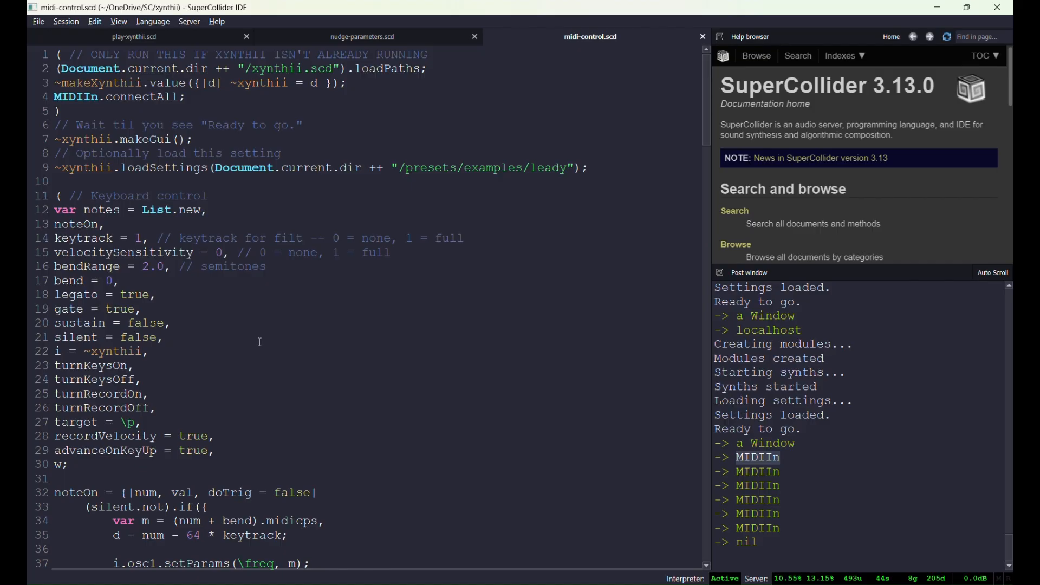
{"action": "scroll", "coordinate": [260, 342], "scroll_direction": "down", "scroll_amount": 4}
{"action": "scroll", "coordinate": [262, 345], "scroll_direction": "up", "scroll_amount": 4}
{"action": "scroll", "coordinate": [266, 347], "scroll_direction": "down", "scroll_amount": 3}
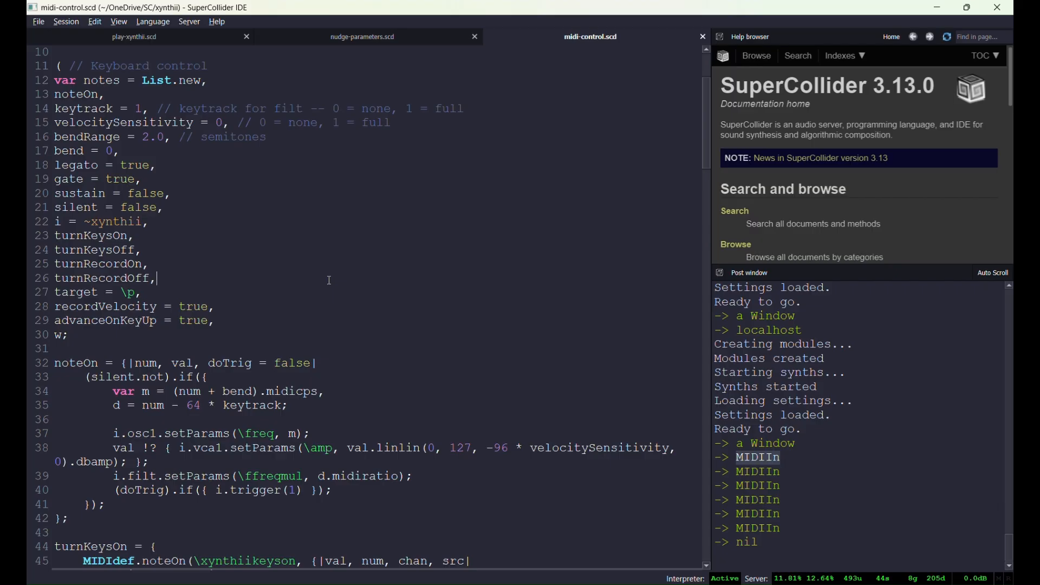
{"action": "scroll", "coordinate": [235, 352], "scroll_direction": "up", "scroll_amount": 3}
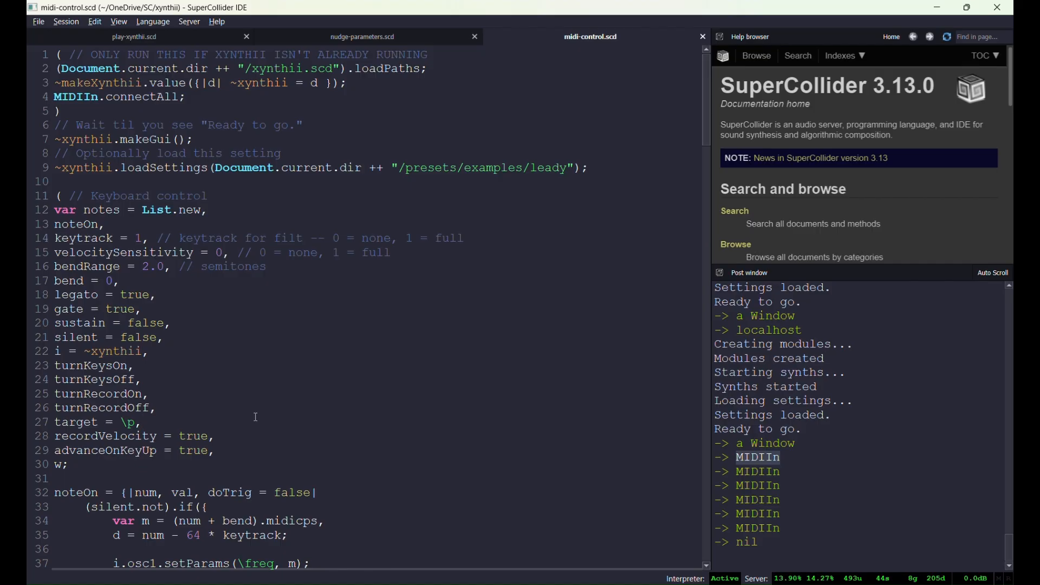
{"action": "key", "text": "ctrl+Return"}
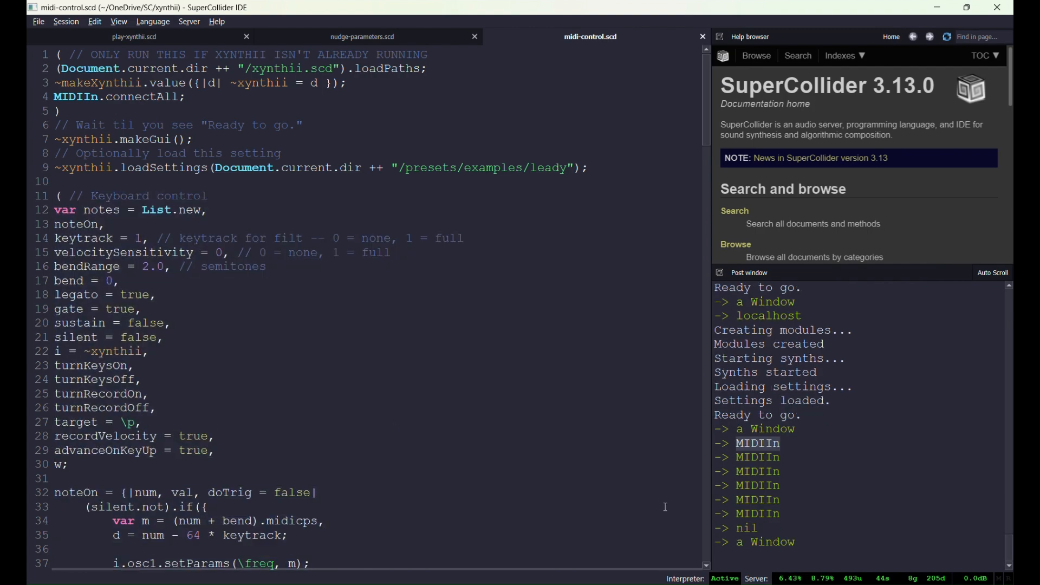
- Bring up the MIDI Control window, reposition it, and switch to the xynthii window
{"action": "mouse_move", "coordinate": [785, 557]}
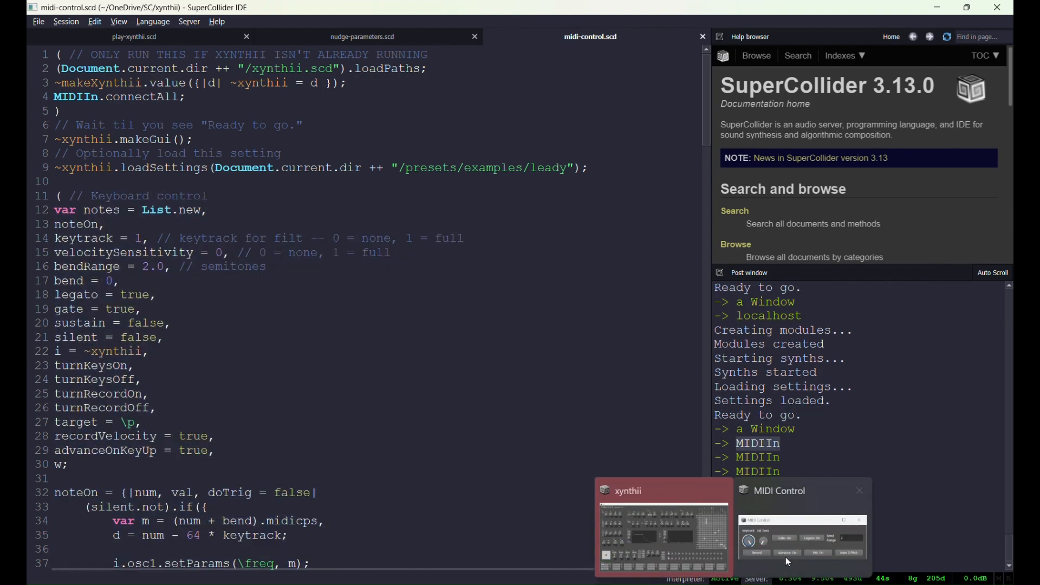
{"action": "left_click", "coordinate": [816, 542]}
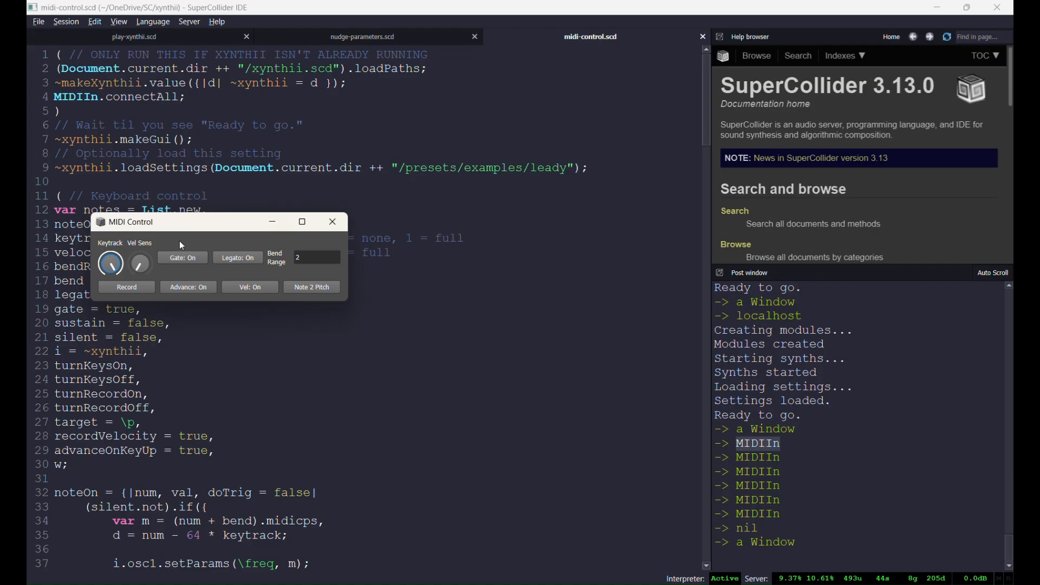
{"action": "left_click_drag", "start_coordinate": [179, 228], "coordinate": [169, 189]}
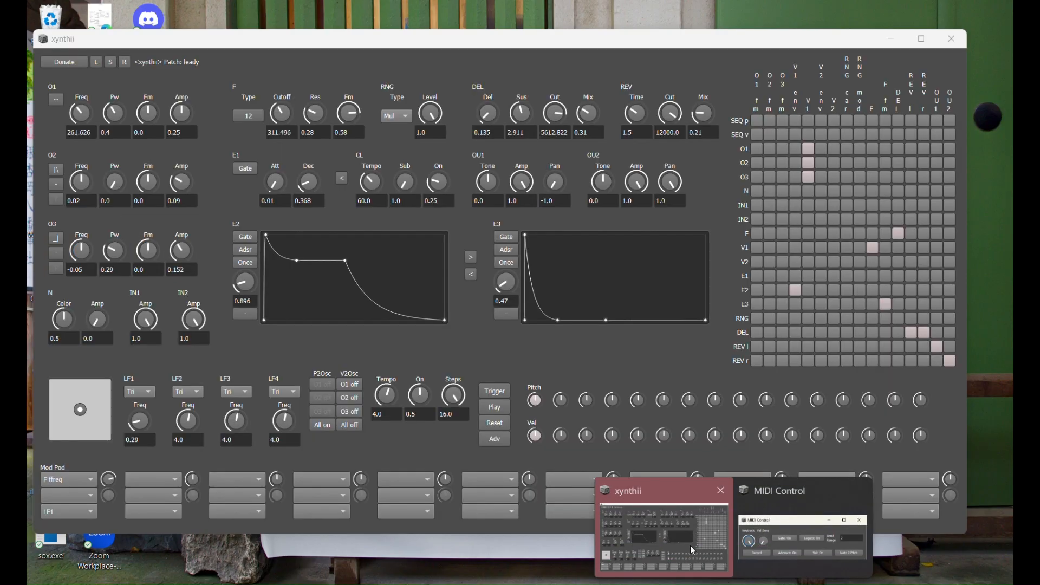
{"action": "left_click", "coordinate": [689, 539]}
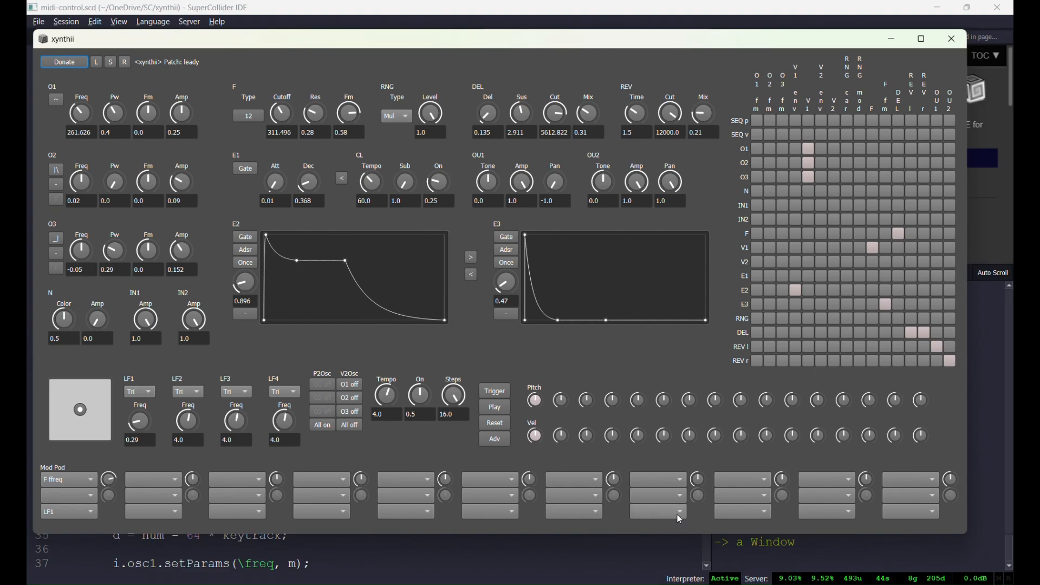
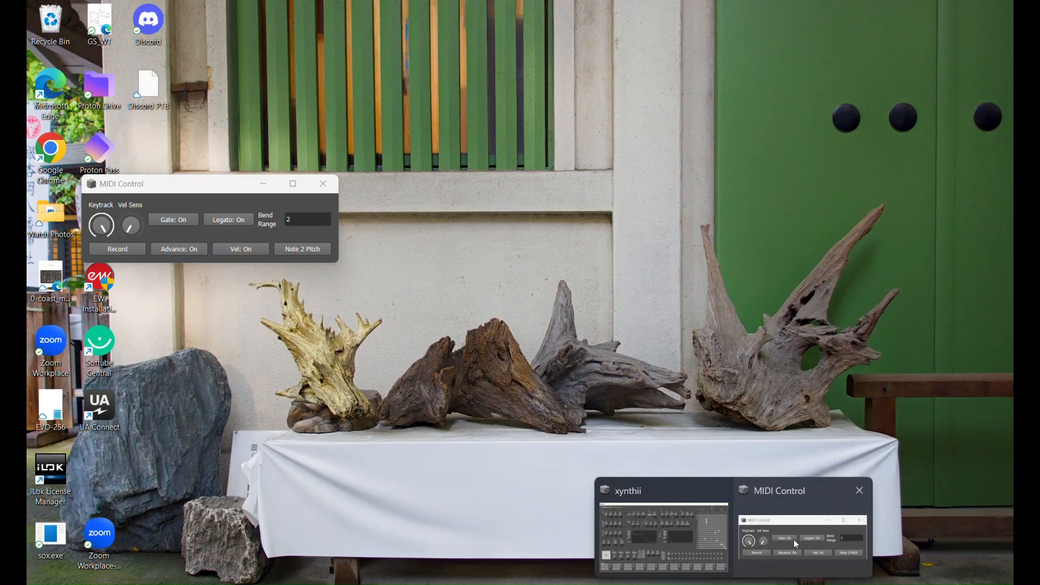
- Turn Legato off and set the Bend Range to 12 in the MIDI Control window
{"action": "left_click", "coordinate": [801, 536]}
{"action": "left_click", "coordinate": [228, 222]}
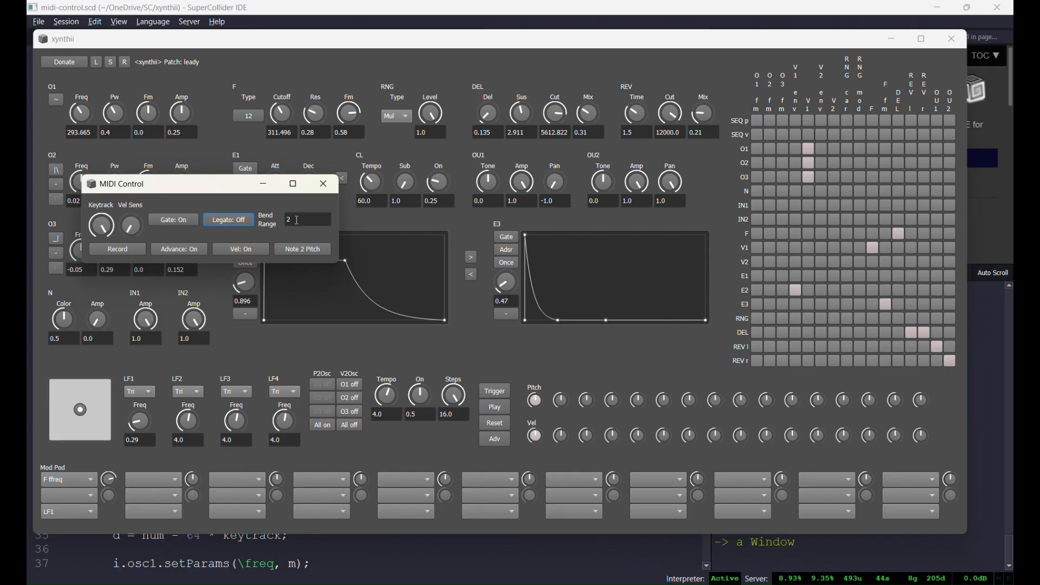
{"action": "left_click_drag", "start_coordinate": [297, 220], "coordinate": [270, 220]}
{"action": "type", "text": "12"}
{"action": "left_click_drag", "start_coordinate": [168, 189], "coordinate": [126, 173]}
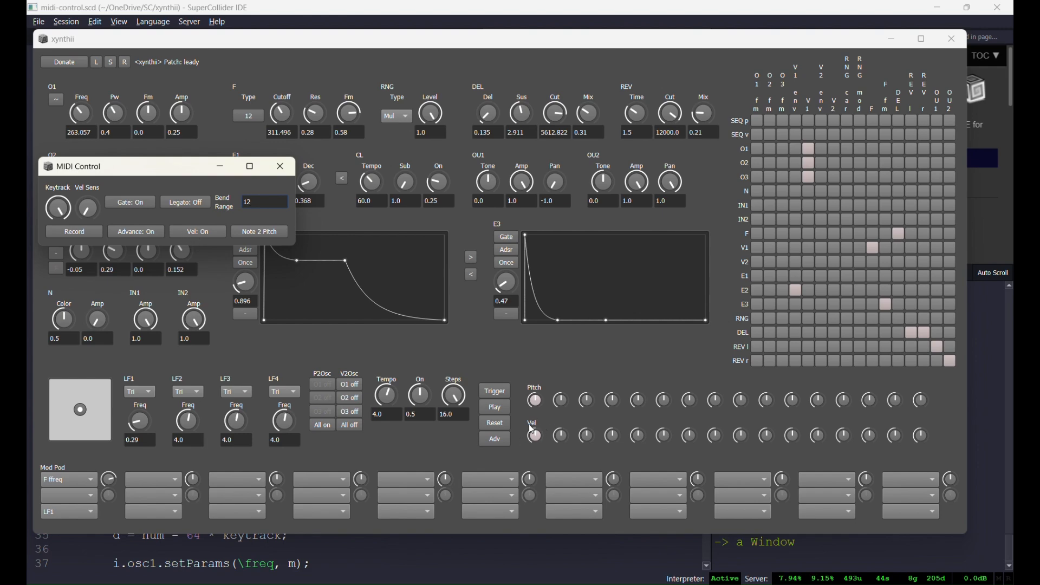
- Record MIDI notes into the sequencer's pitch and velocity steps with Vel on and Note 2 Pitch, and stop recording
{"action": "left_click", "coordinate": [203, 237]}
{"action": "left_click", "coordinate": [204, 236]}
{"action": "left_click", "coordinate": [260, 234]}
{"action": "left_click", "coordinate": [82, 232]}
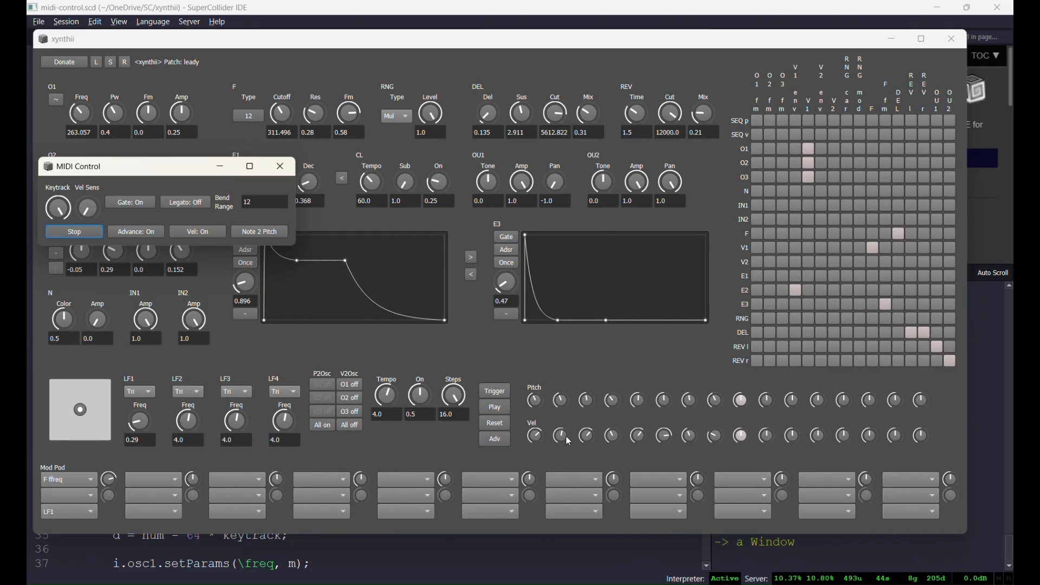
{"action": "left_click", "coordinate": [85, 233]}
- Reset the sequencer, set its Steps to 8, and play the recorded sequence
{"action": "left_click", "coordinate": [495, 424]}
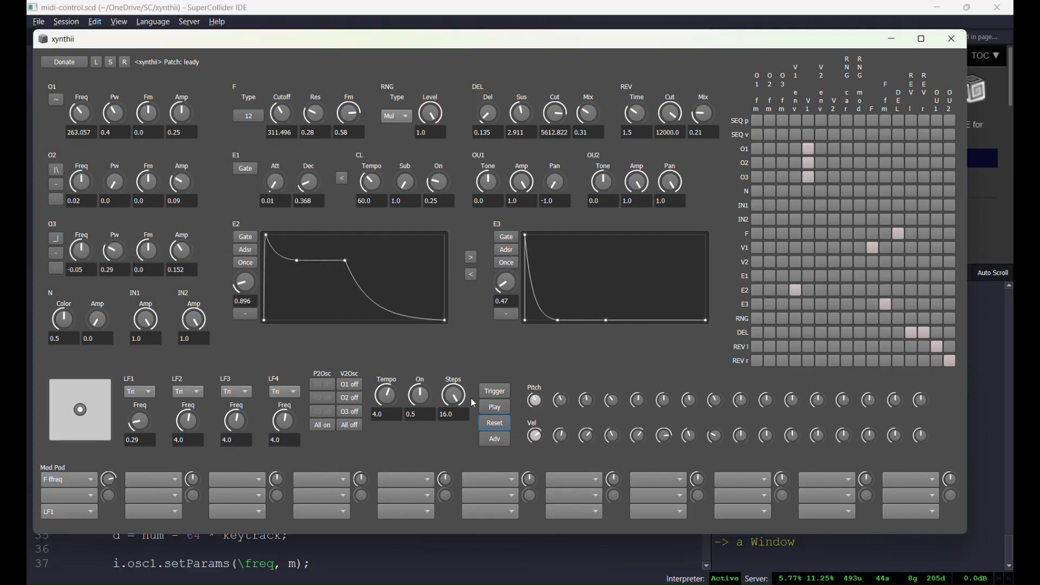
{"action": "left_click_drag", "start_coordinate": [453, 395], "coordinate": [452, 431]}
{"action": "left_click", "coordinate": [495, 409]}
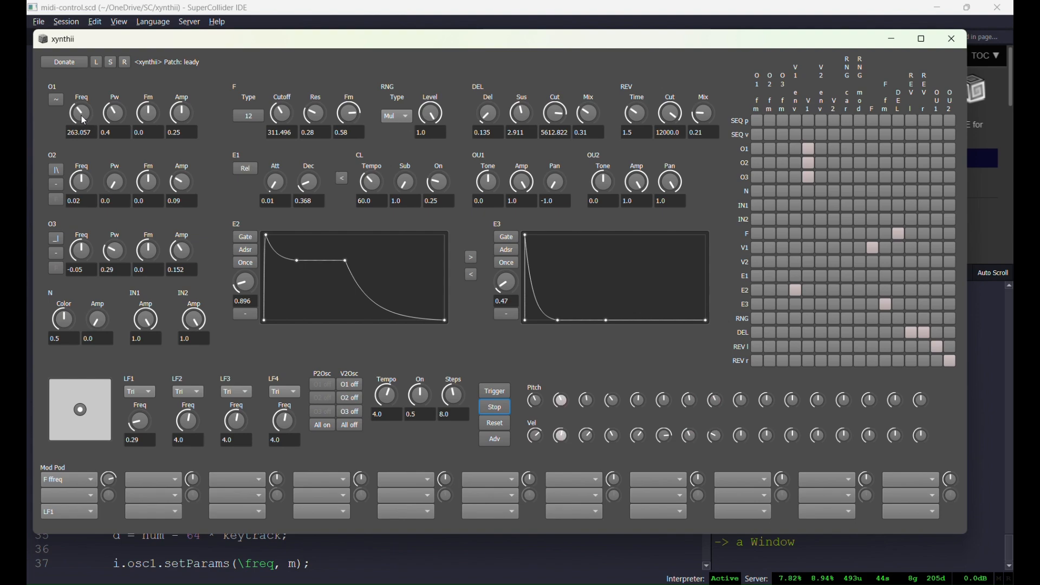
- Try changing O1's Freq and toggling all P2Osc switches off and on while the sequence plays
{"action": "left_click_drag", "start_coordinate": [80, 119], "coordinate": [80, 111]}
{"action": "left_click_drag", "start_coordinate": [82, 118], "coordinate": [90, 152]}
{"action": "left_click", "coordinate": [321, 426]}
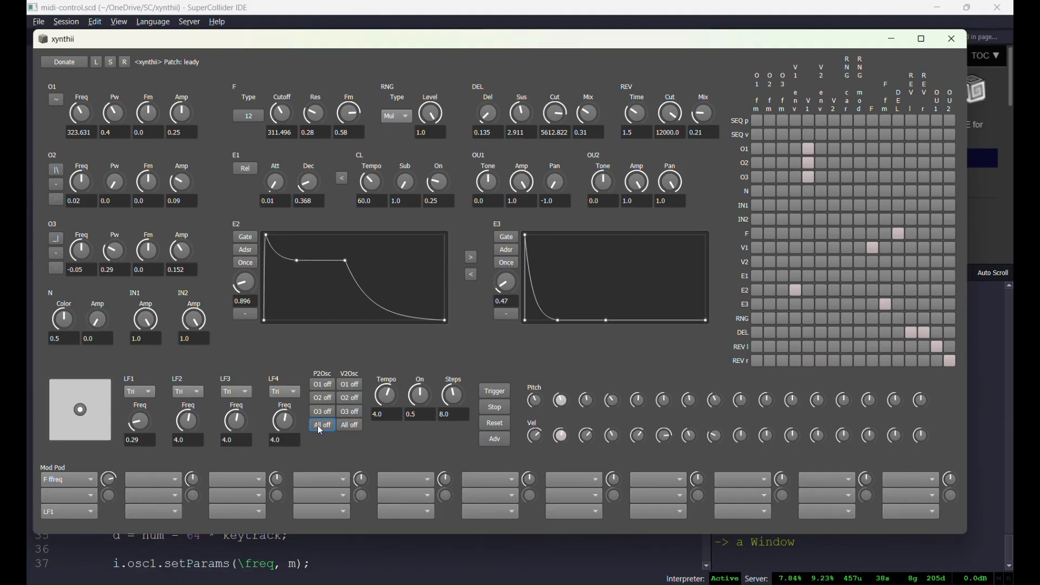
{"action": "left_click", "coordinate": [318, 426]}
- Stop the sequence and assign O1 freq as the second Mod Pod slot's target with LF2 as modulator at a raised depth
{"action": "left_click", "coordinate": [495, 411]}
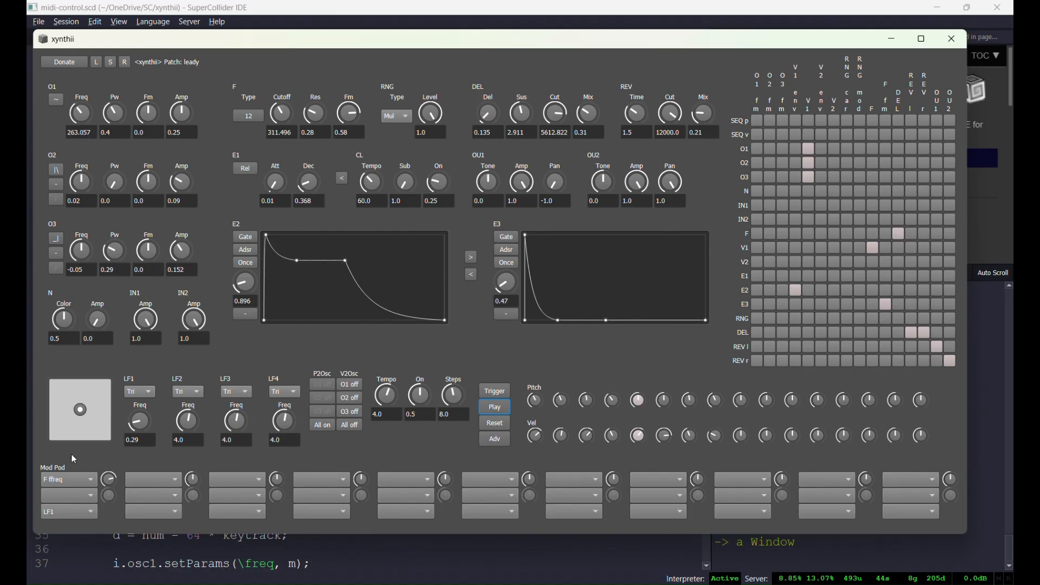
{"action": "left_click", "coordinate": [150, 481]}
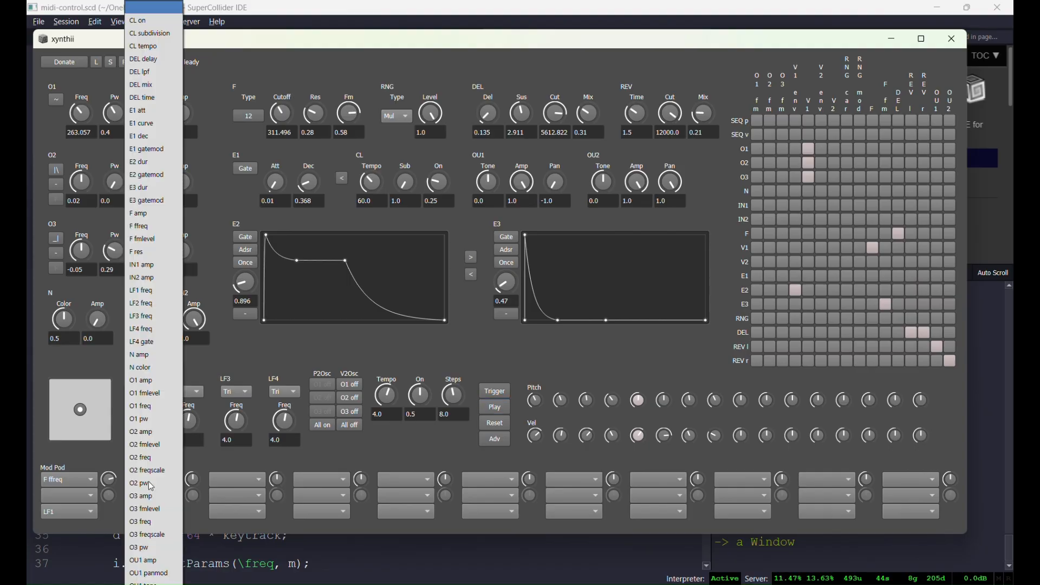
{"action": "left_click", "coordinate": [157, 414]}
{"action": "left_click", "coordinate": [156, 512]}
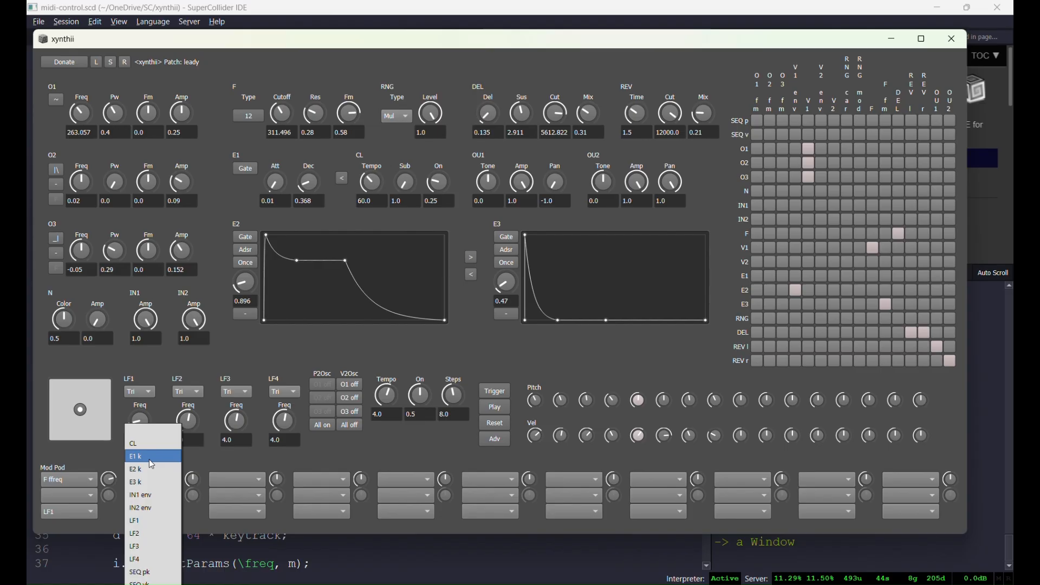
{"action": "left_click", "coordinate": [140, 534]}
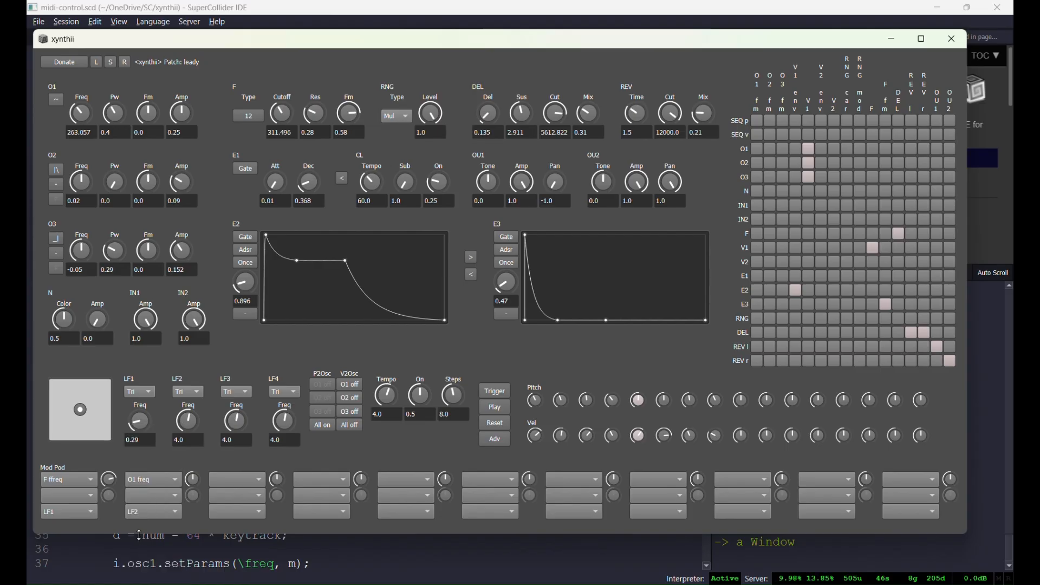
{"action": "left_click_drag", "start_coordinate": [194, 480], "coordinate": [194, 472]}
- Route E2 and O1 to O1 fm in the patch matrix and set O1's Fm to 0.54
{"action": "left_click", "coordinate": [757, 291]}
{"action": "left_click", "coordinate": [757, 150]}
{"action": "left_click_drag", "start_coordinate": [152, 116], "coordinate": [155, 103]}
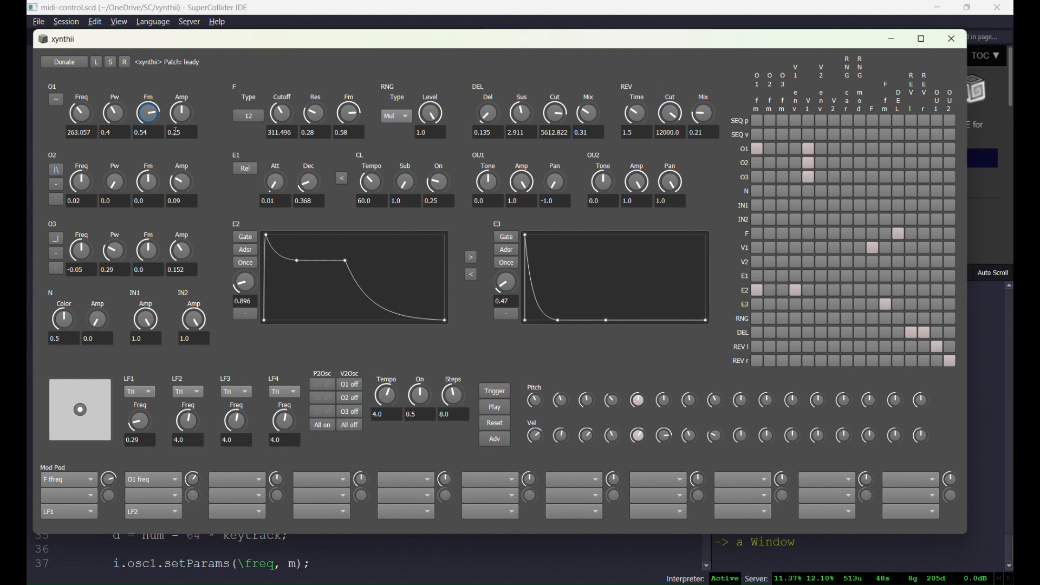
- Remove the O1 to O1 fm connection from the patch matrix and reset O1's Fm to 0.0
{"action": "left_click", "coordinate": [755, 151]}
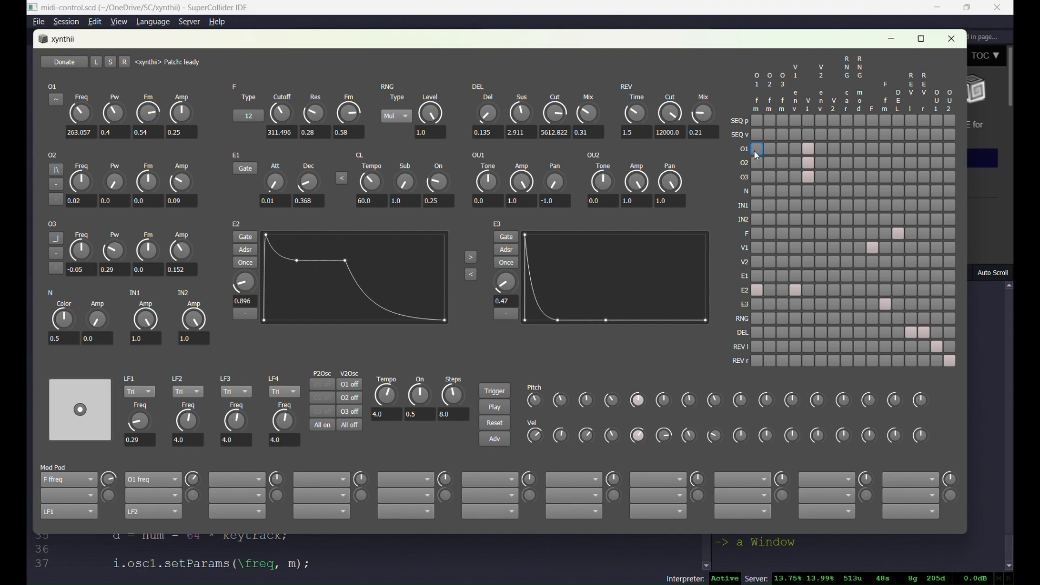
{"action": "left_click", "coordinate": [155, 115]}
{"action": "key", "text": "c"}
- Assign O2 freqscale as the third Mod Pod slot's target with LF2 as its modulator
{"action": "left_click", "coordinate": [232, 487]}
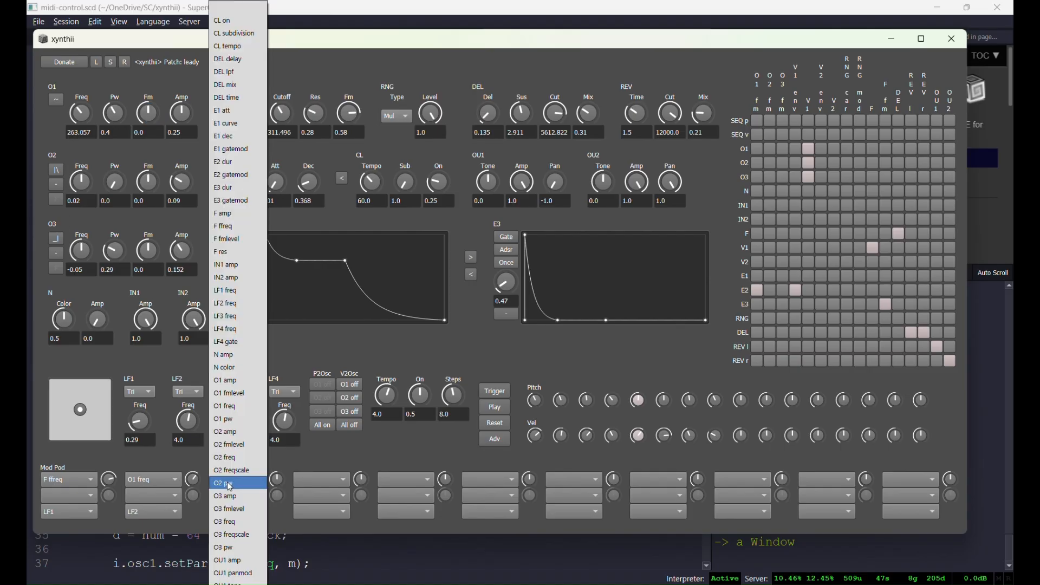
{"action": "left_click", "coordinate": [242, 464]}
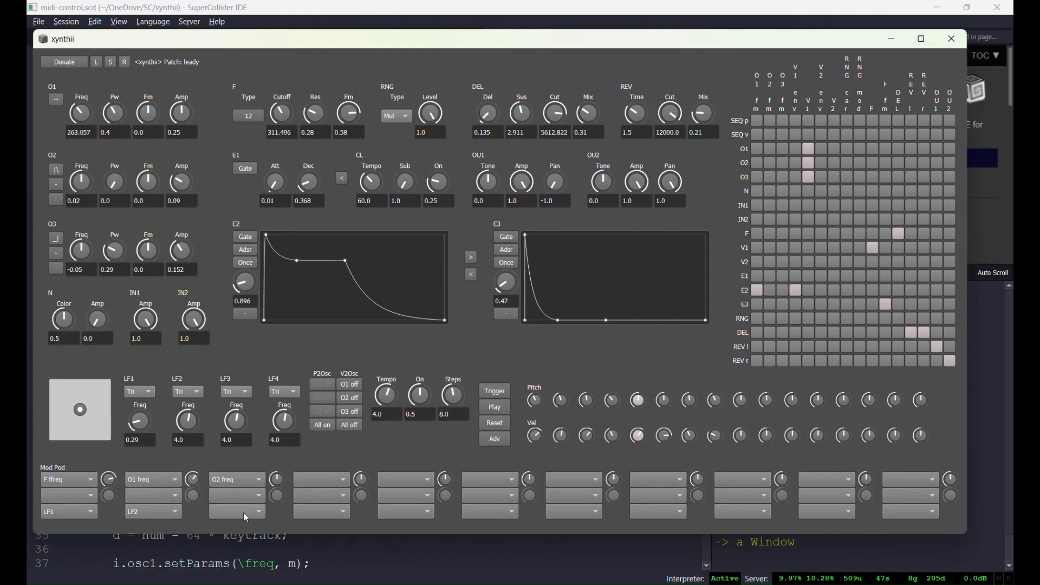
{"action": "left_click", "coordinate": [232, 481]}
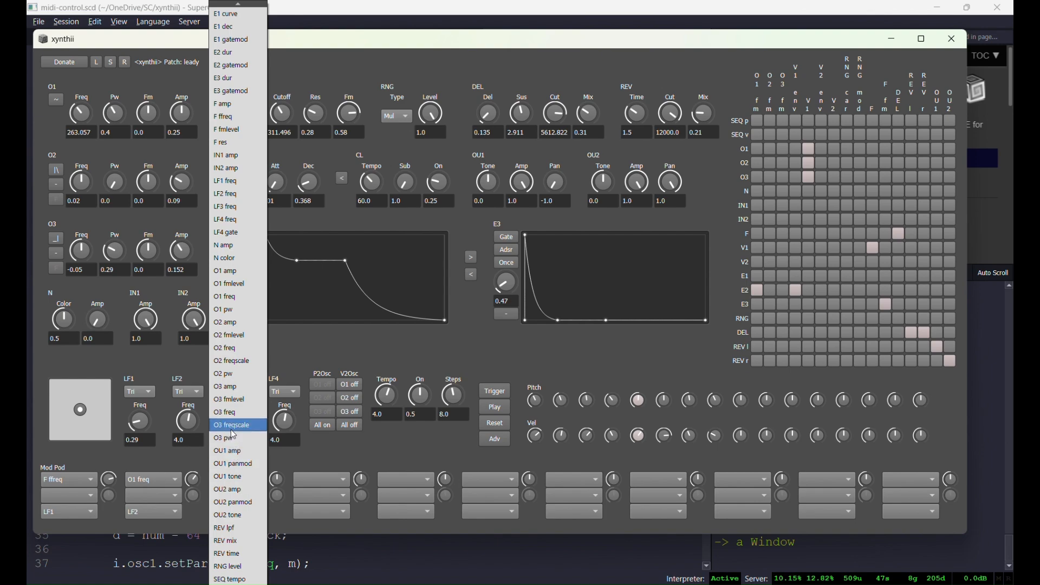
{"action": "left_click", "coordinate": [231, 362]}
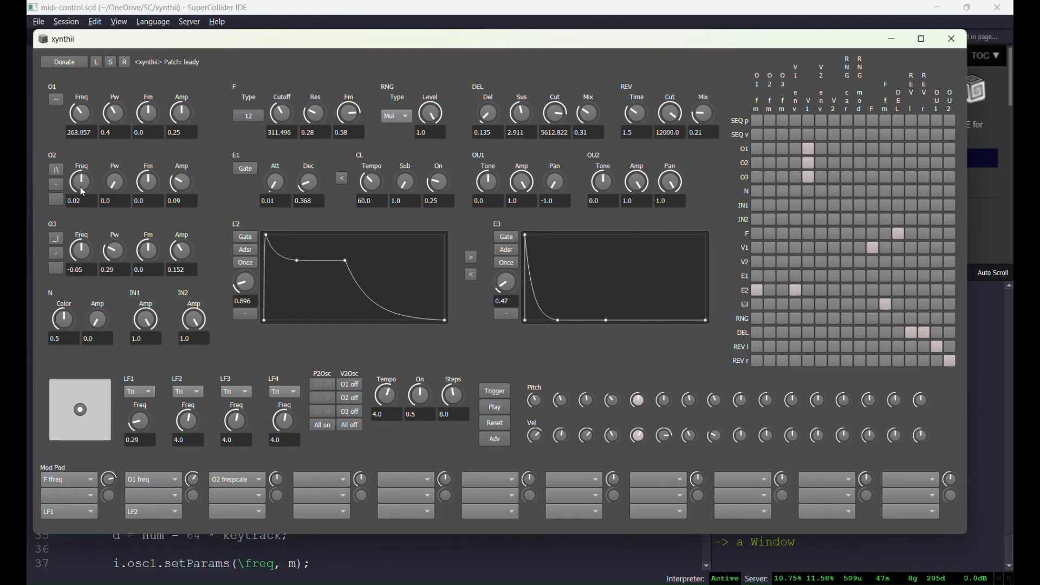
{"action": "left_click", "coordinate": [237, 516]}
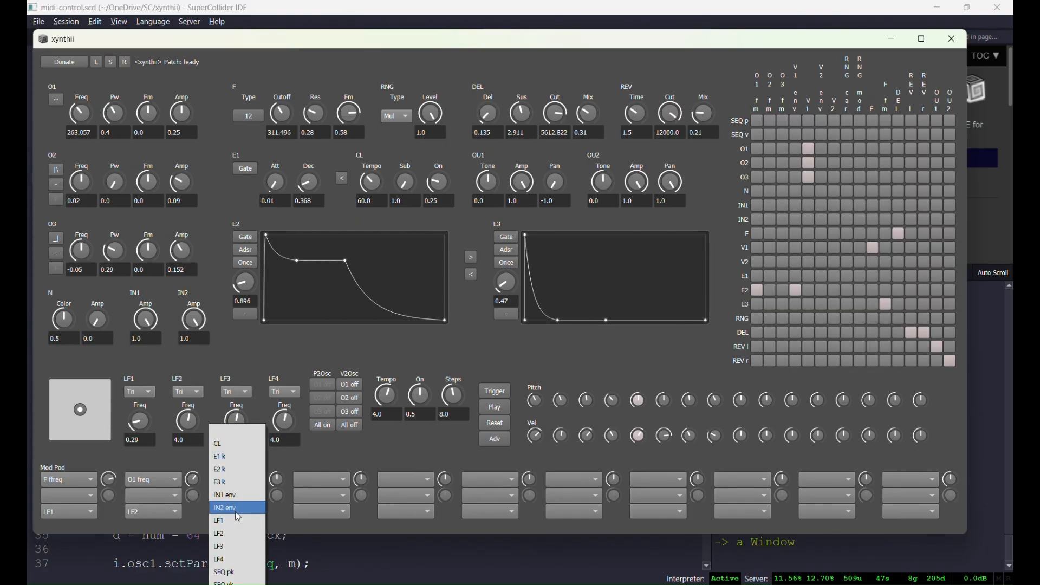
{"action": "left_click", "coordinate": [224, 536]}
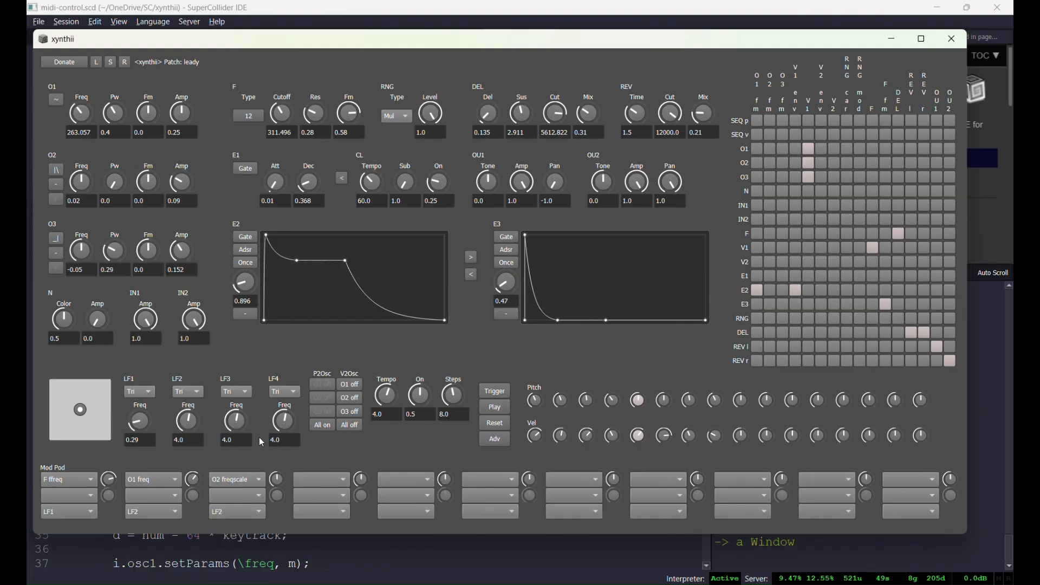
- Center the O1 freq modulation depth in Mod Pod and set O2's Freq to 7.7 and Amp to 0.23
{"action": "left_click", "coordinate": [196, 483]}
{"action": "left_click", "coordinate": [81, 202]}
{"action": "left_click", "coordinate": [278, 479]}
{"action": "left_click", "coordinate": [84, 184]}
{"action": "left_click_drag", "start_coordinate": [84, 184], "coordinate": [80, 190]}
{"action": "left_click_drag", "start_coordinate": [173, 190], "coordinate": [180, 174]}
{"action": "left_click_drag", "start_coordinate": [81, 182], "coordinate": [81, 194]}
- Raise the O2 freqscale slot's depth, toggle the E1 gate, and adjust the slot's second depth knob
{"action": "left_click", "coordinate": [278, 480]}
{"action": "left_click", "coordinate": [246, 169]}
{"action": "left_click", "coordinate": [276, 511]}
{"action": "left_click", "coordinate": [276, 509]}
{"action": "left_click", "coordinate": [278, 509]}
{"action": "left_click", "coordinate": [277, 513]}
- Switch to the SuperCollider IDE and show the nudge-parameters.scd file
{"action": "left_click", "coordinate": [310, 15]}
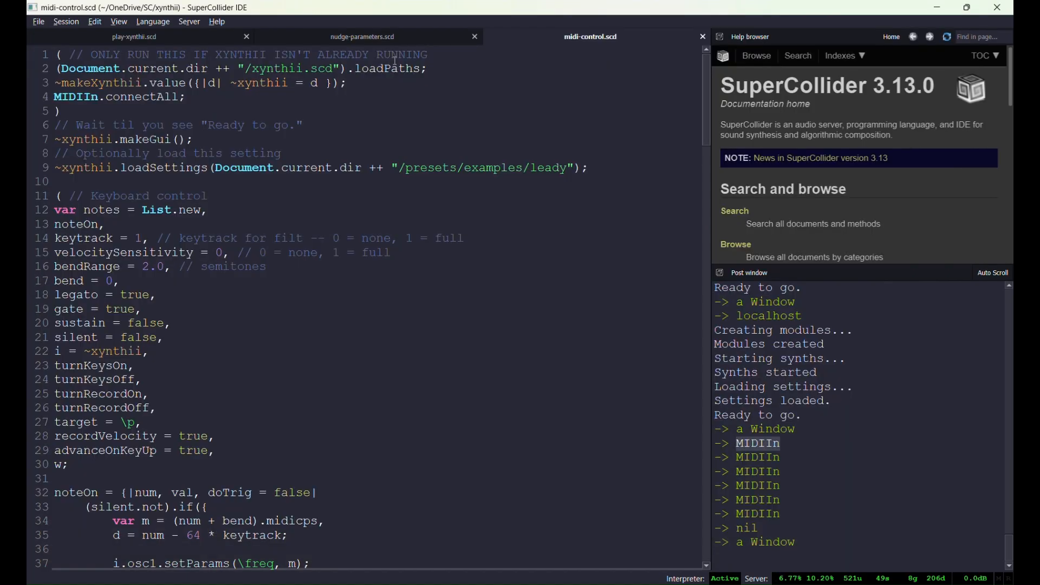
{"action": "left_click", "coordinate": [359, 37]}
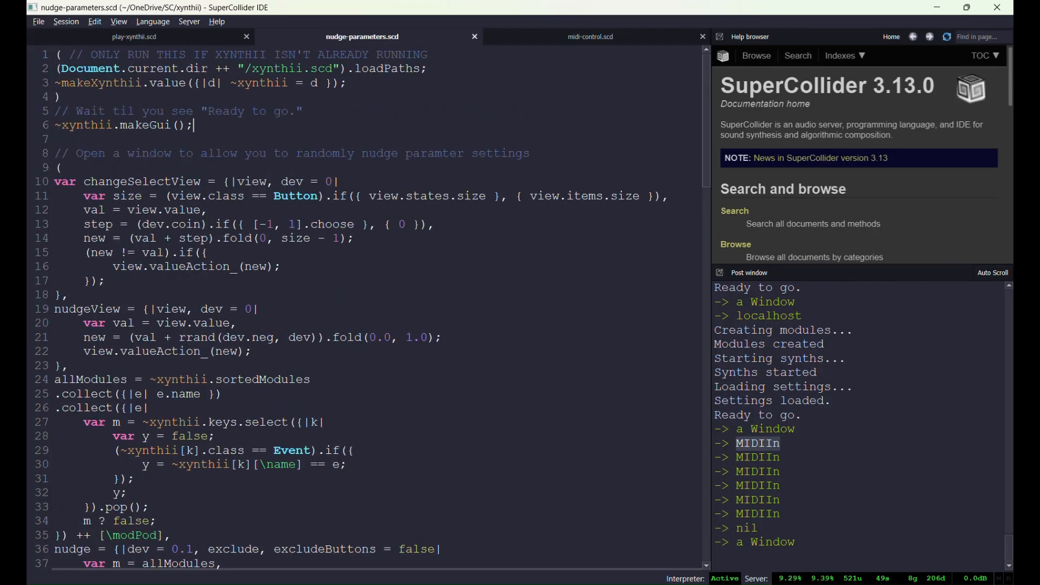
- Return to the xynthii window and load the slickazippa preset from the presets folder
{"action": "mouse_move", "coordinate": [730, 582]}
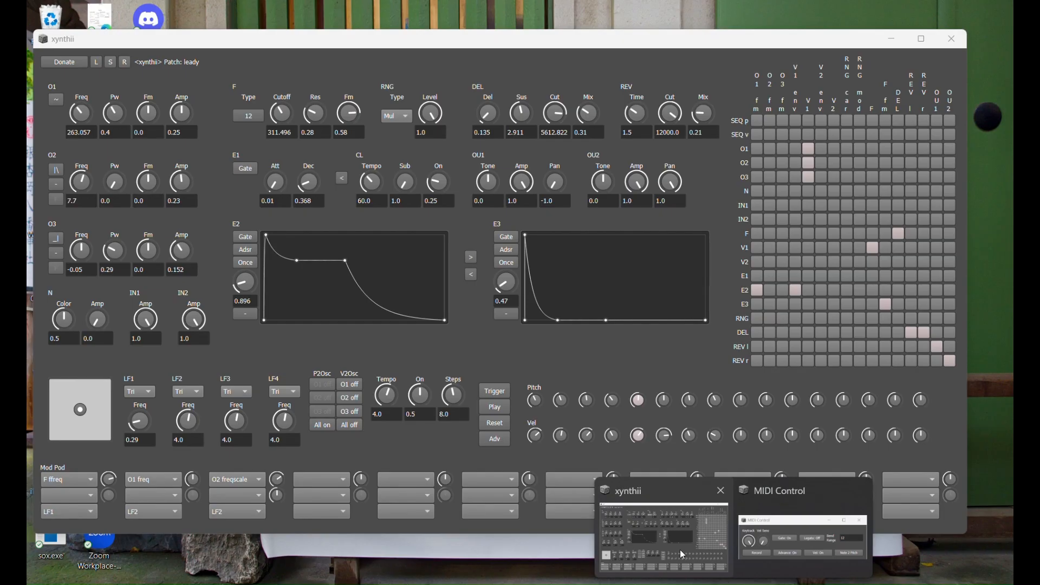
{"action": "left_click", "coordinate": [680, 550]}
{"action": "left_click", "coordinate": [96, 64]}
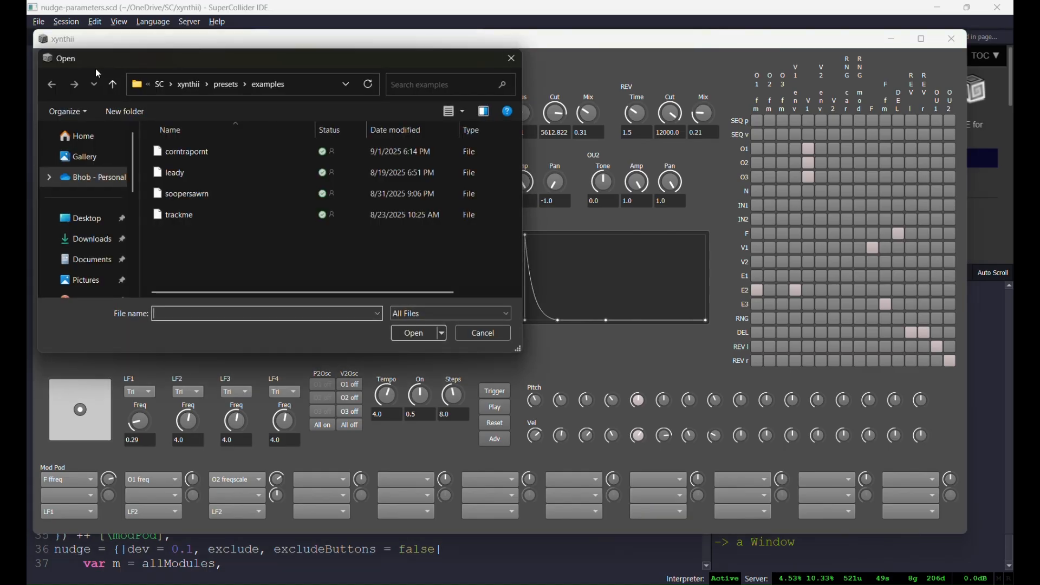
{"action": "left_click", "coordinate": [224, 88]}
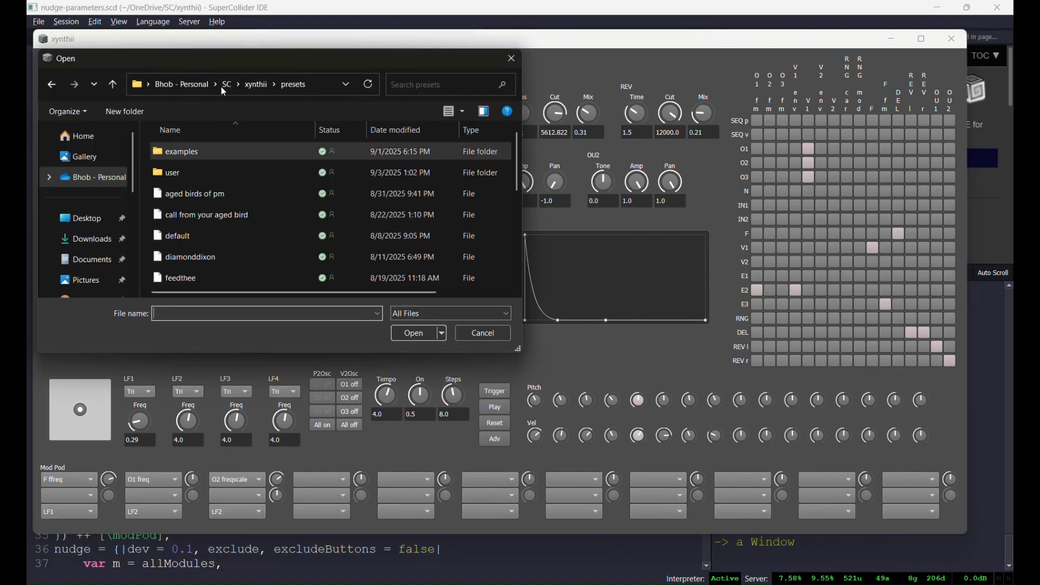
{"action": "scroll", "coordinate": [211, 235], "scroll_direction": "down", "scroll_amount": 1}
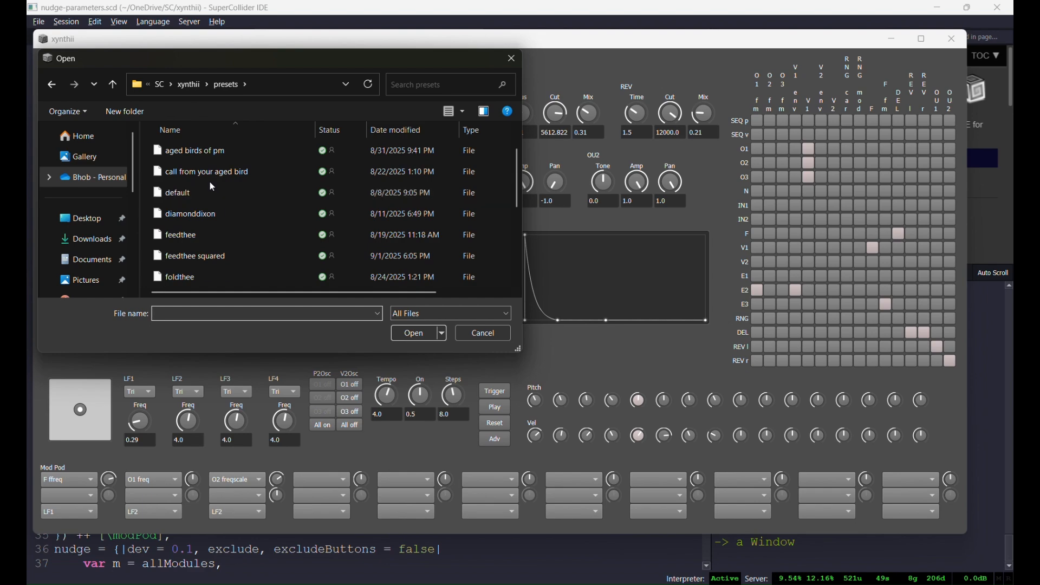
{"action": "scroll", "coordinate": [219, 229], "scroll_direction": "down", "scroll_amount": 1}
{"action": "scroll", "coordinate": [242, 244], "scroll_direction": "down", "scroll_amount": 2}
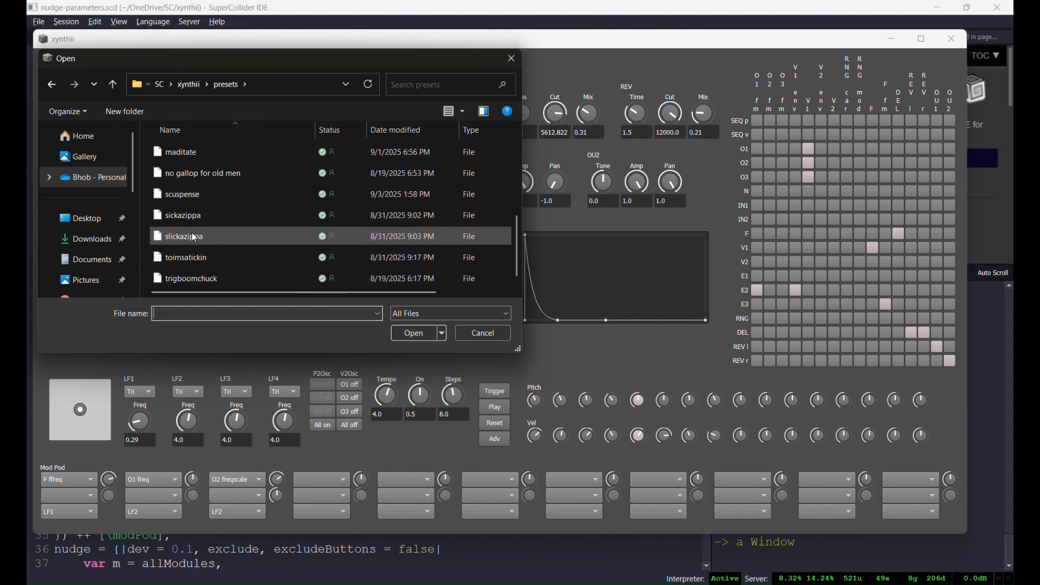
{"action": "double_click", "coordinate": [206, 237]}
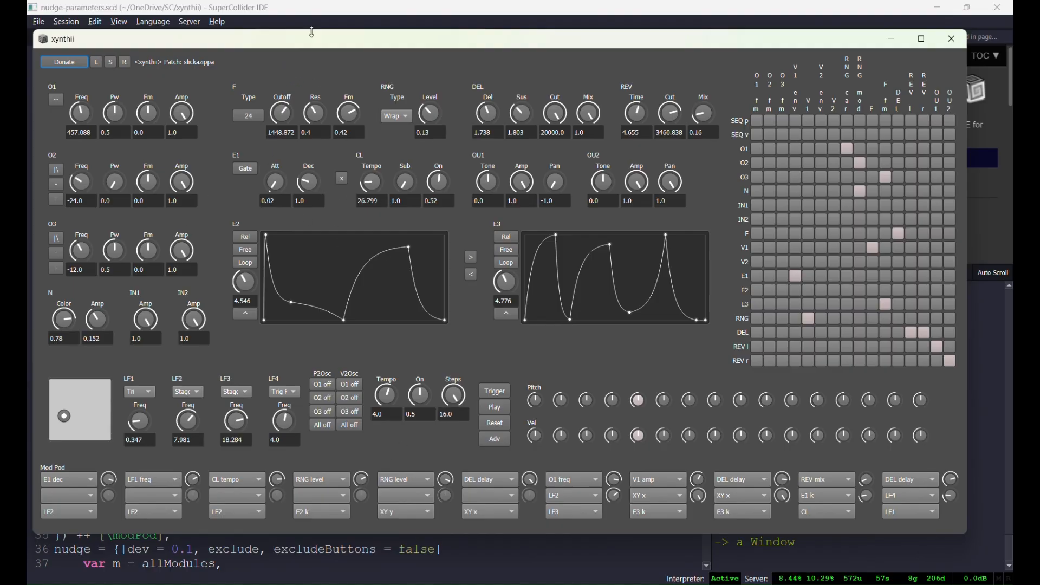
- Return to the maximized SuperCollider IDE and evaluate the parameter-nudging code block in nudge-parameters.scd
{"action": "double_click", "coordinate": [339, 8]}
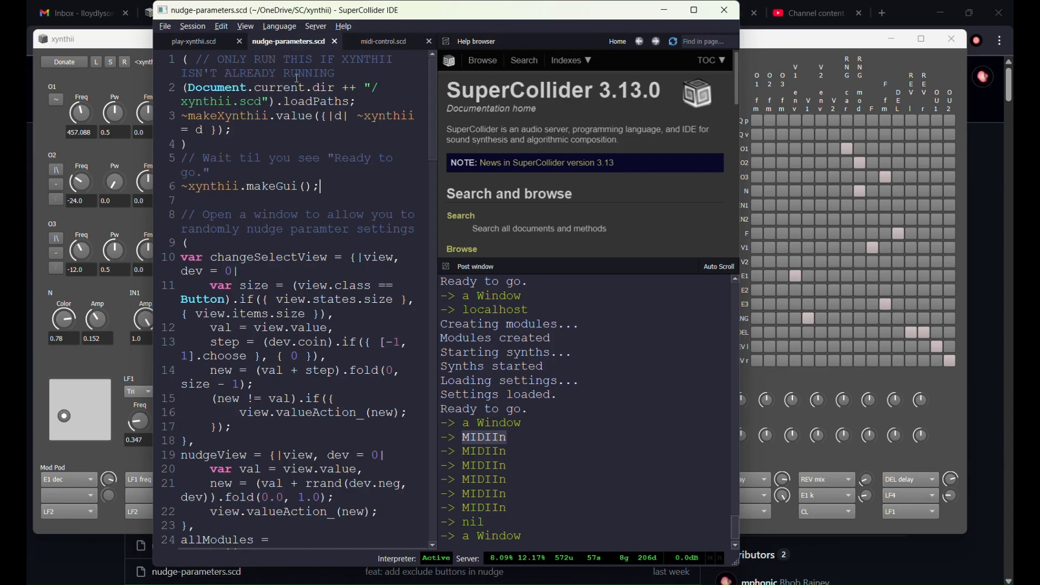
{"action": "left_click", "coordinate": [690, 10]}
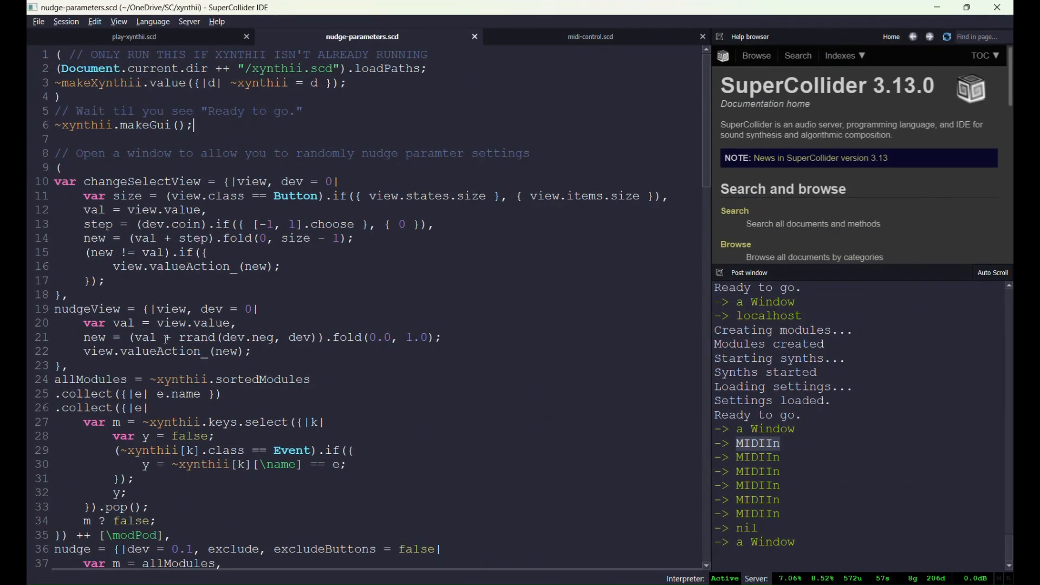
{"action": "left_click", "coordinate": [191, 289]}
{"action": "key", "text": "ctrl+Return"}
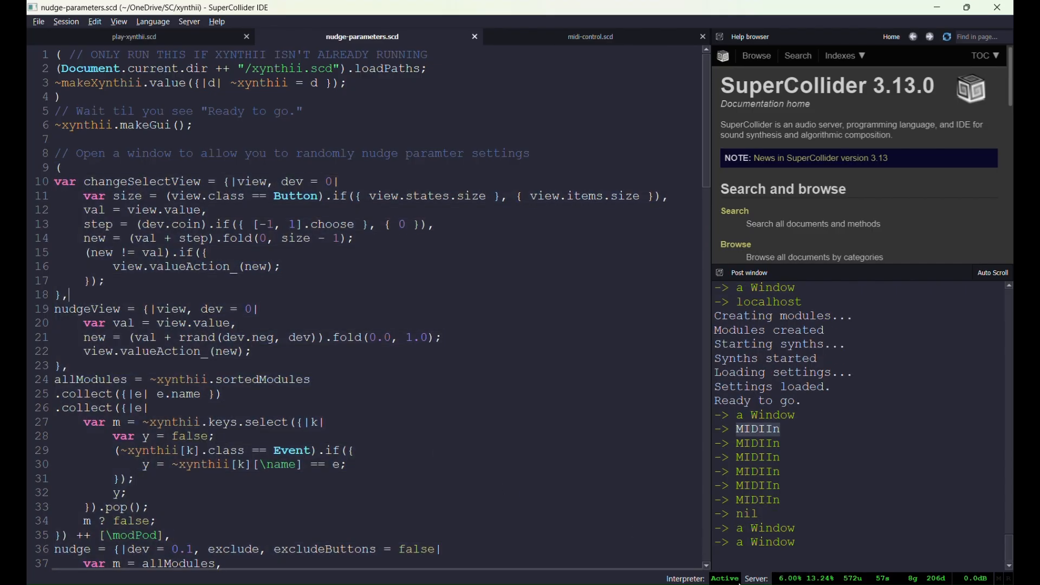
- Bring up the xynthii and Xynthii Nudge Params windows, placing the nudge window over the middle of the synthesizer
{"action": "mouse_move", "coordinate": [734, 584]}
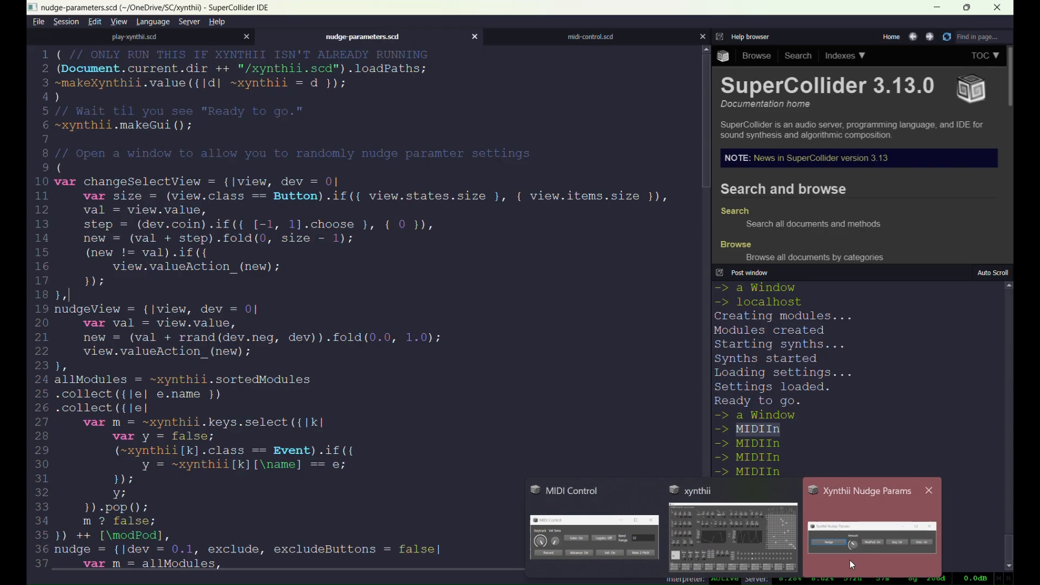
{"action": "left_click", "coordinate": [849, 560]}
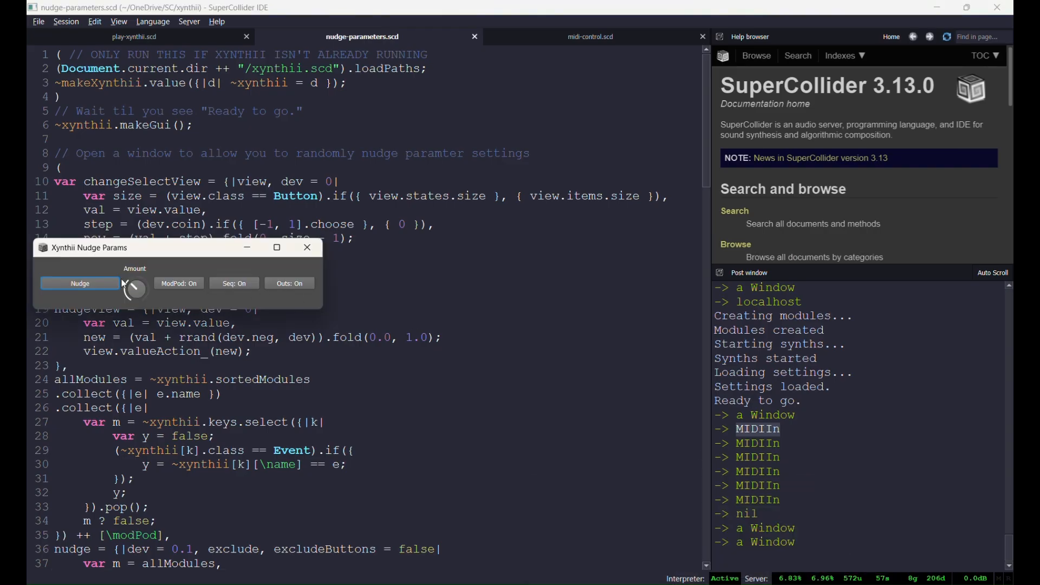
{"action": "left_click_drag", "start_coordinate": [111, 255], "coordinate": [359, 227]}
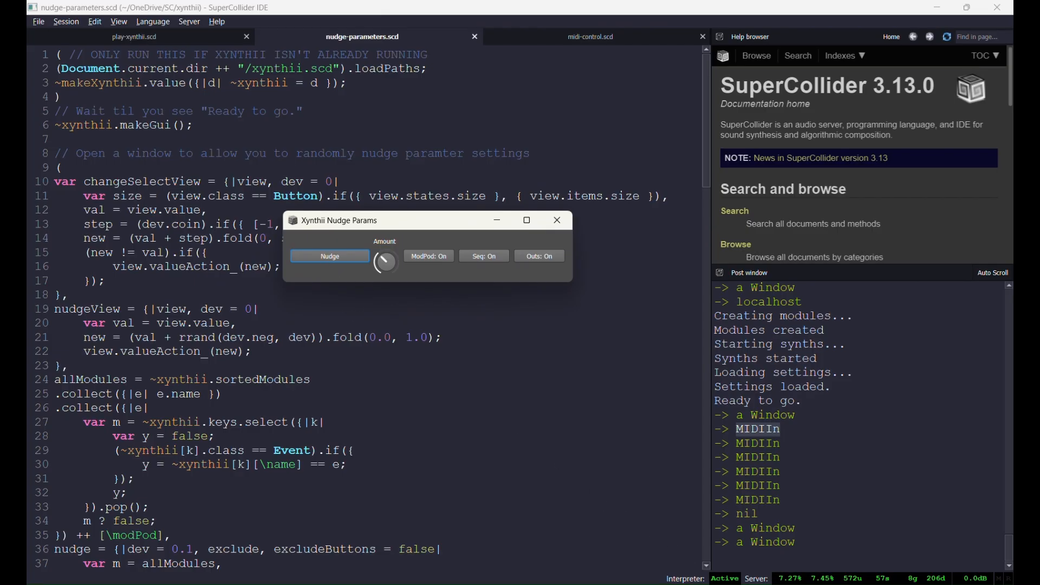
{"action": "mouse_move", "coordinate": [731, 580]}
{"action": "left_click", "coordinate": [728, 548]}
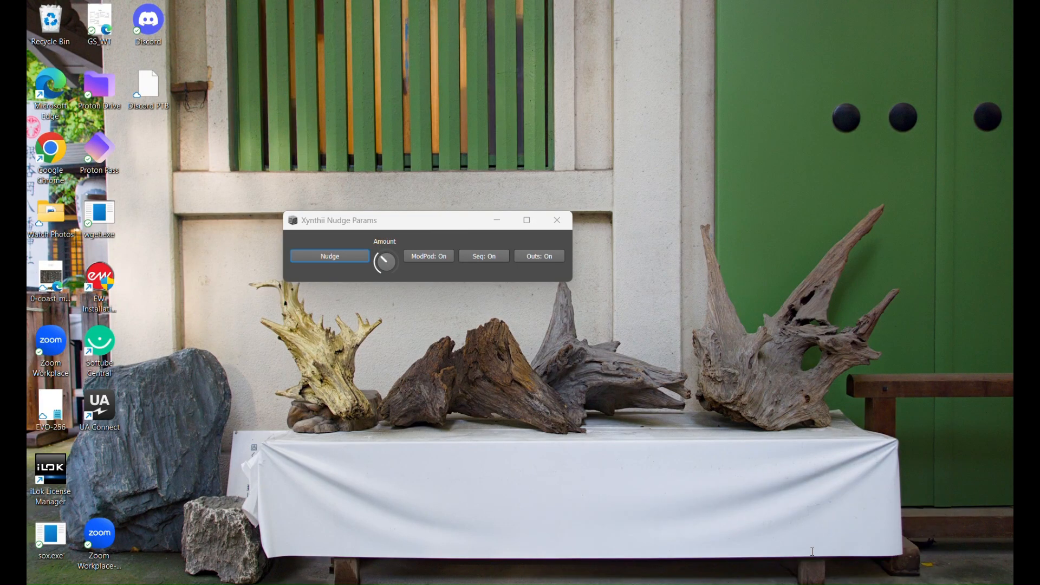
{"action": "left_click", "coordinate": [815, 556]}
{"action": "left_click_drag", "start_coordinate": [347, 226], "coordinate": [429, 258]}
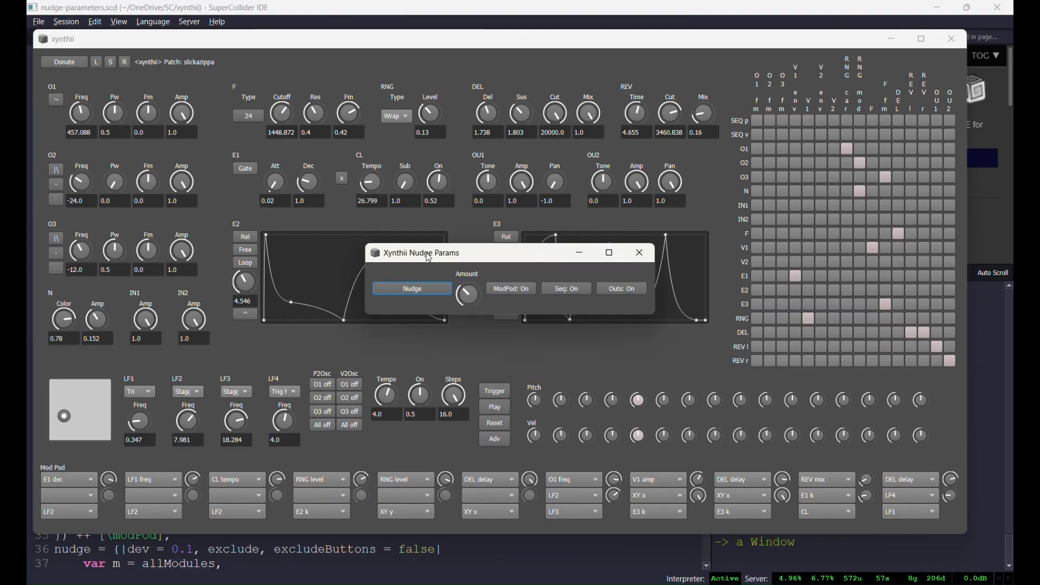
- Lower the nudge Amount, switch Outs off, and nudge the slickazippa parameters three times
{"action": "left_click_drag", "start_coordinate": [471, 303], "coordinate": [469, 318]}
{"action": "left_click_drag", "start_coordinate": [464, 313], "coordinate": [460, 304]}
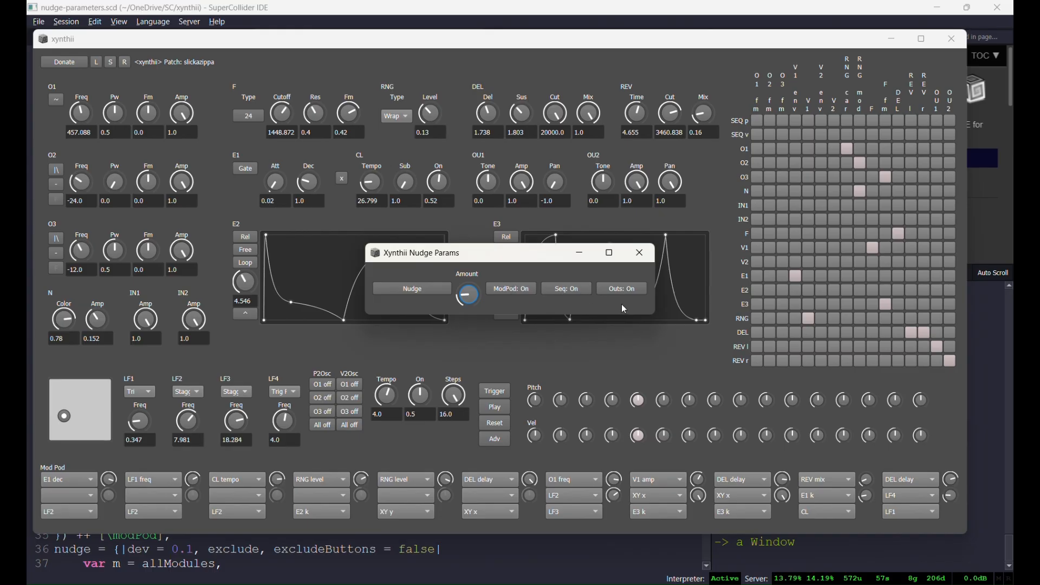
{"action": "left_click", "coordinate": [622, 288]}
{"action": "left_click", "coordinate": [415, 295]}
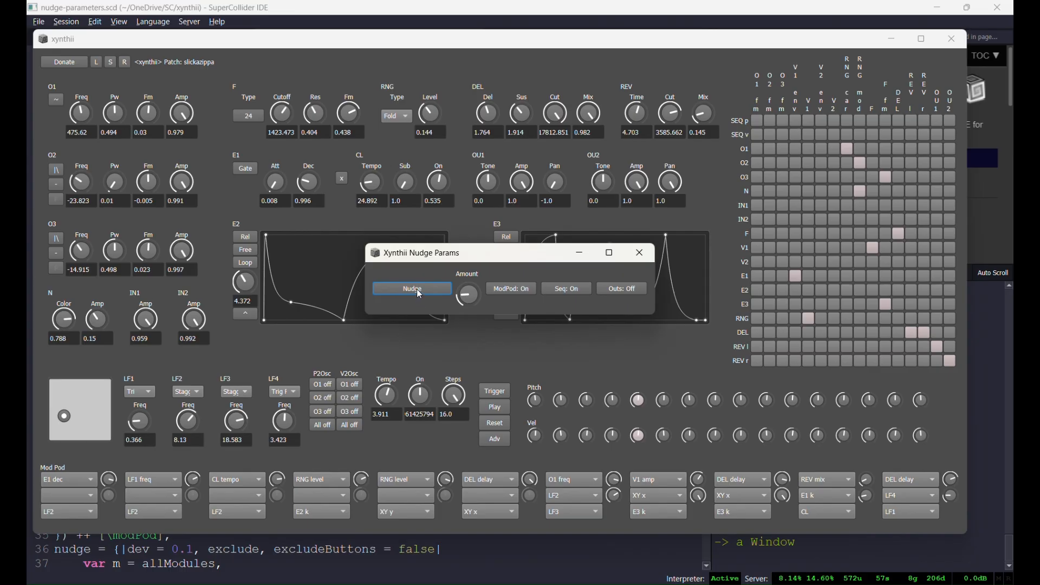
{"action": "left_click", "coordinate": [420, 292]}
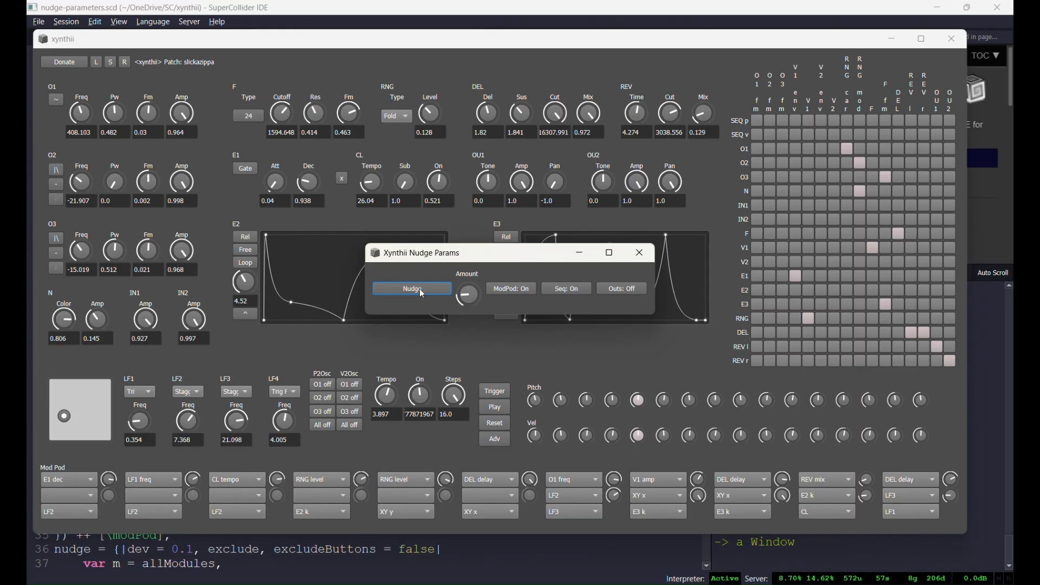
{"action": "left_click", "coordinate": [420, 290]}
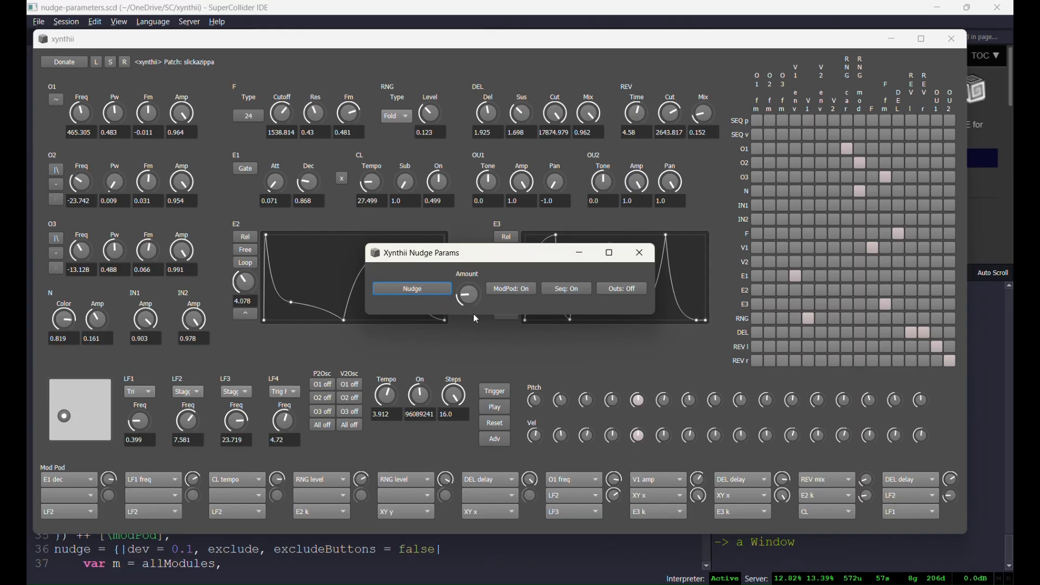
- Nudge three times at a very small Amount, then raise Amount past halfway and nudge once
{"action": "left_click_drag", "start_coordinate": [469, 298], "coordinate": [472, 307]}
{"action": "left_click", "coordinate": [407, 289]}
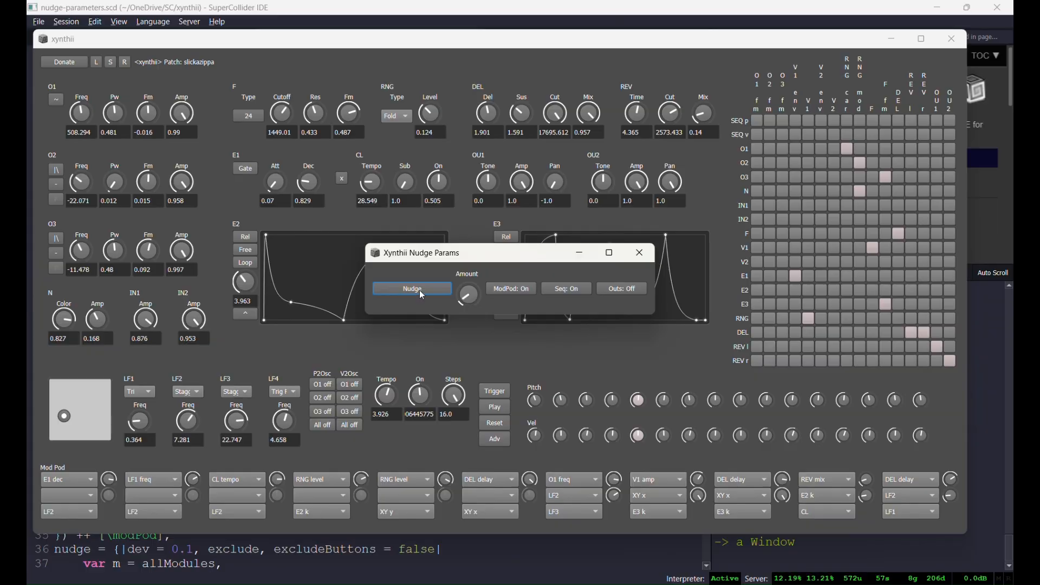
{"action": "left_click", "coordinate": [421, 291]}
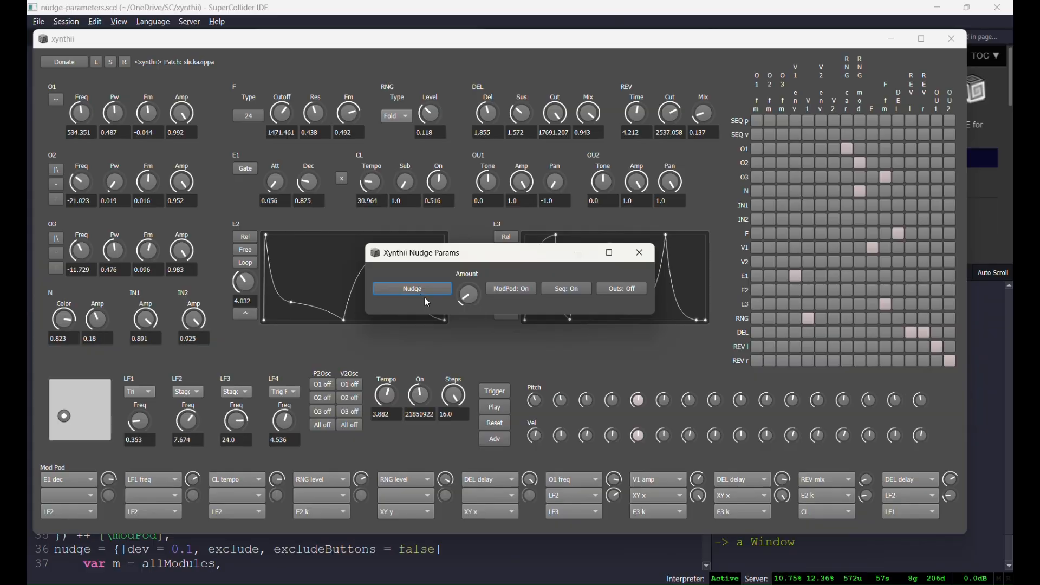
{"action": "left_click", "coordinate": [420, 289]}
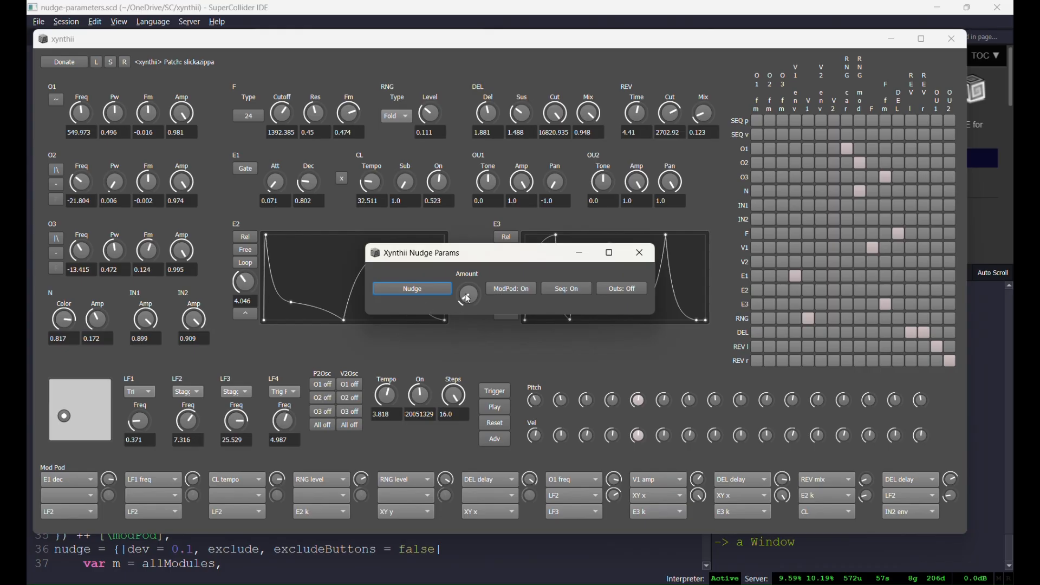
{"action": "left_click_drag", "start_coordinate": [469, 299], "coordinate": [462, 265]}
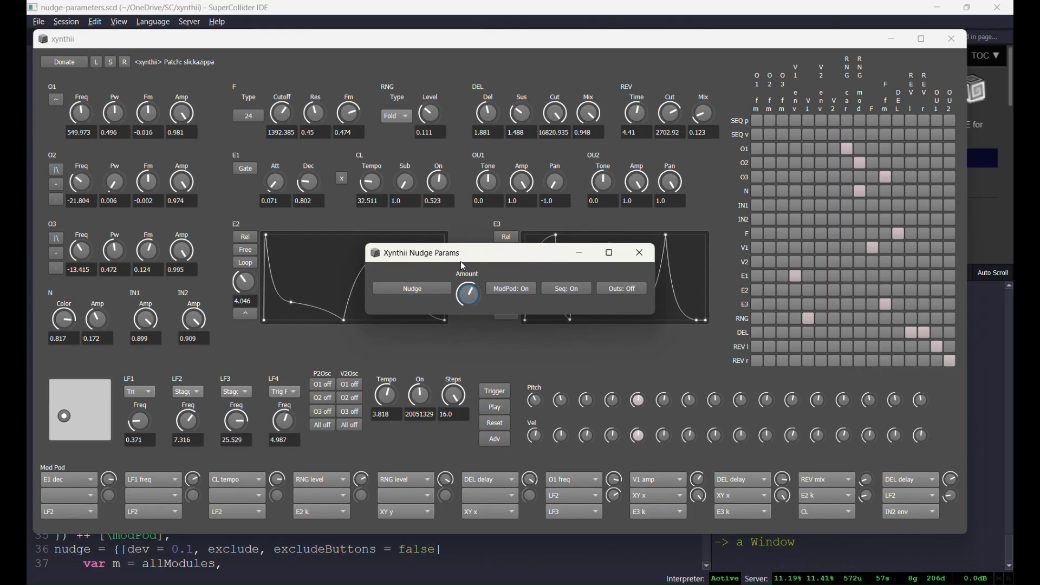
{"action": "left_click", "coordinate": [421, 292]}
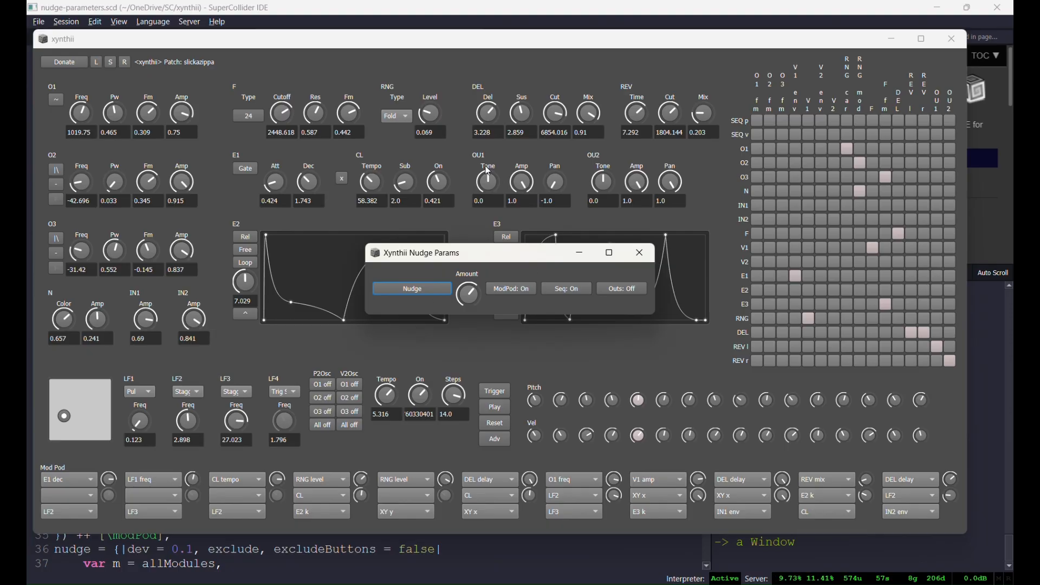
- Set the Amp of both OU1 and OU2 to 0.0 and return to nudge-parameters.scd in the SuperCollider IDE
{"action": "left_click", "coordinate": [521, 188]}
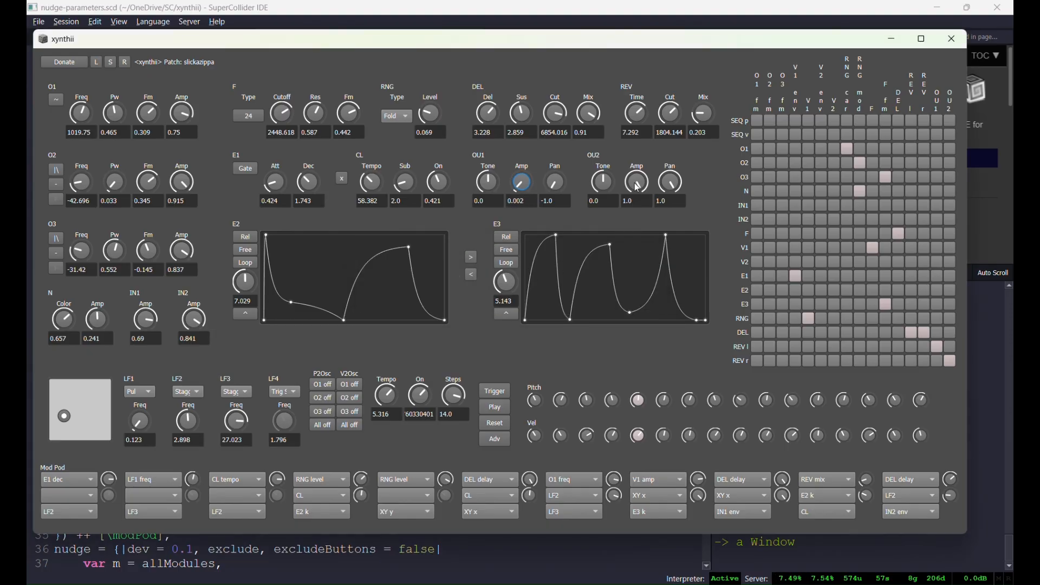
{"action": "left_click_drag", "start_coordinate": [639, 188], "coordinate": [617, 239]}
{"action": "left_click_drag", "start_coordinate": [523, 192], "coordinate": [533, 214]}
{"action": "mouse_move", "coordinate": [733, 584]}
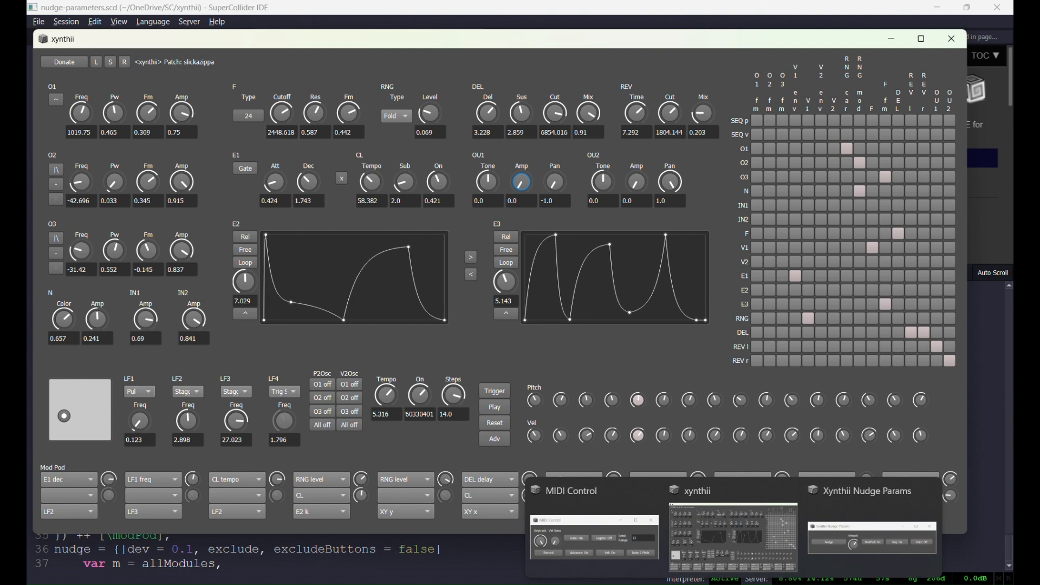
{"action": "left_click", "coordinate": [455, 564]}
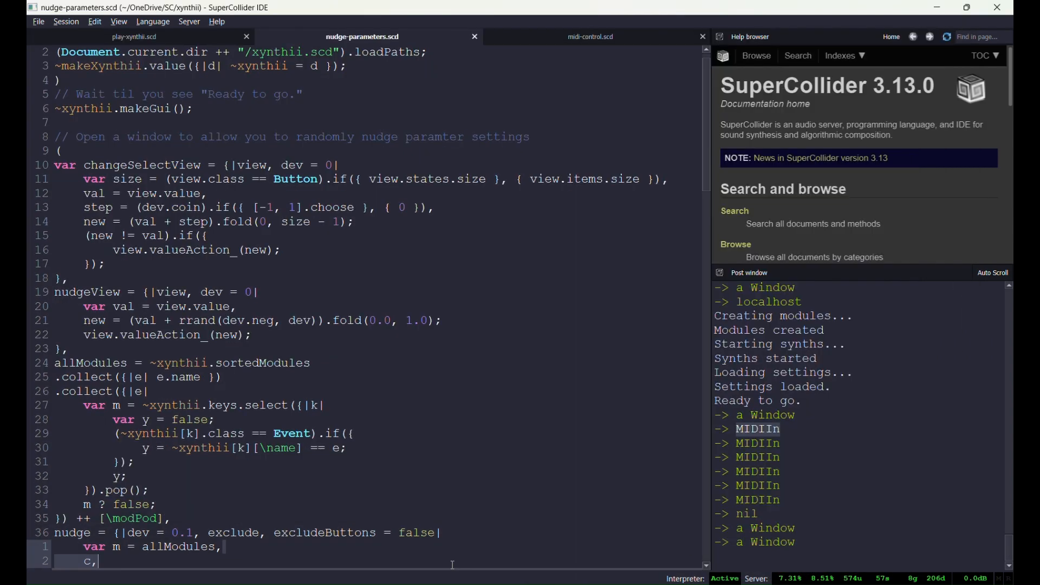
- Open env-rodeo.scd from the xynthii folder in the SuperCollider IDE
{"action": "left_click", "coordinate": [38, 22]}
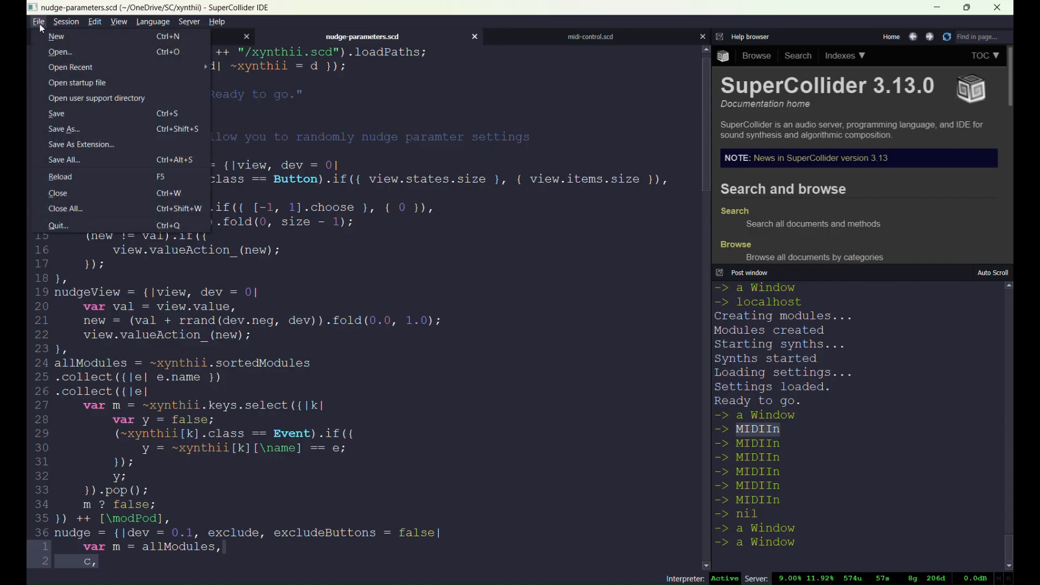
{"action": "left_click", "coordinate": [56, 55]}
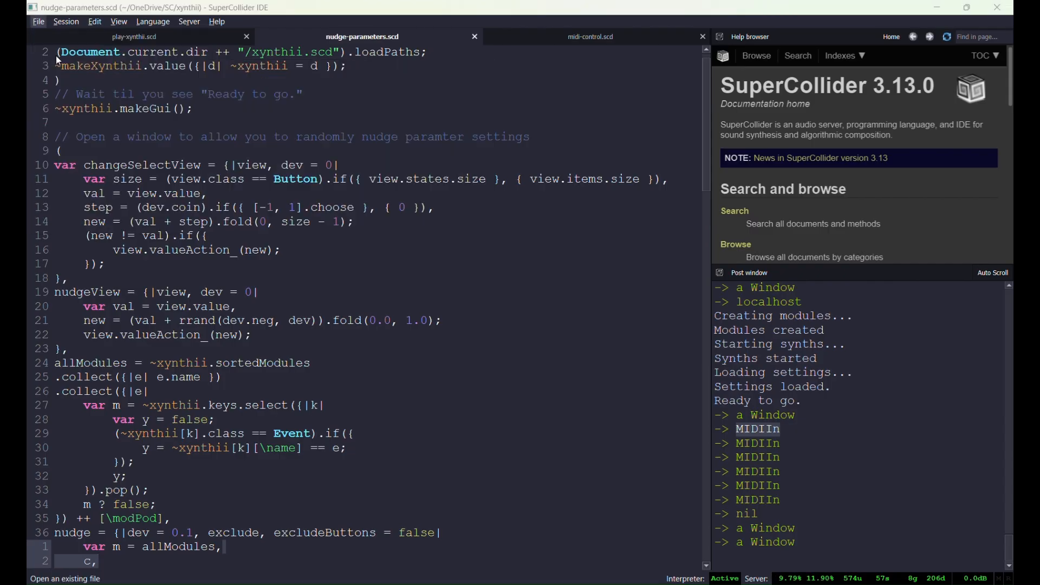
{"action": "scroll", "coordinate": [355, 340], "scroll_direction": "down", "scroll_amount": 1}
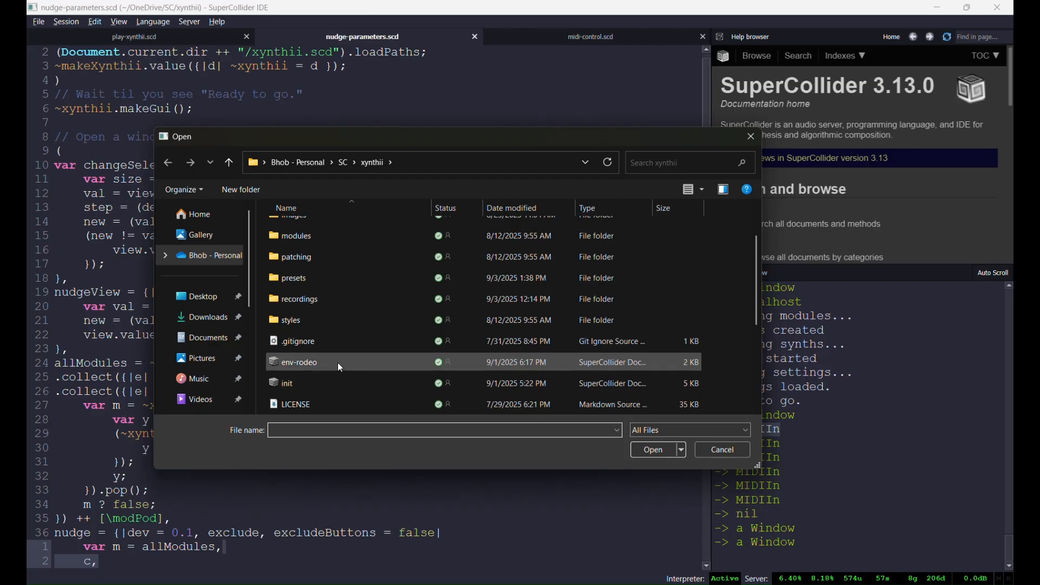
{"action": "double_click", "coordinate": [322, 362]}
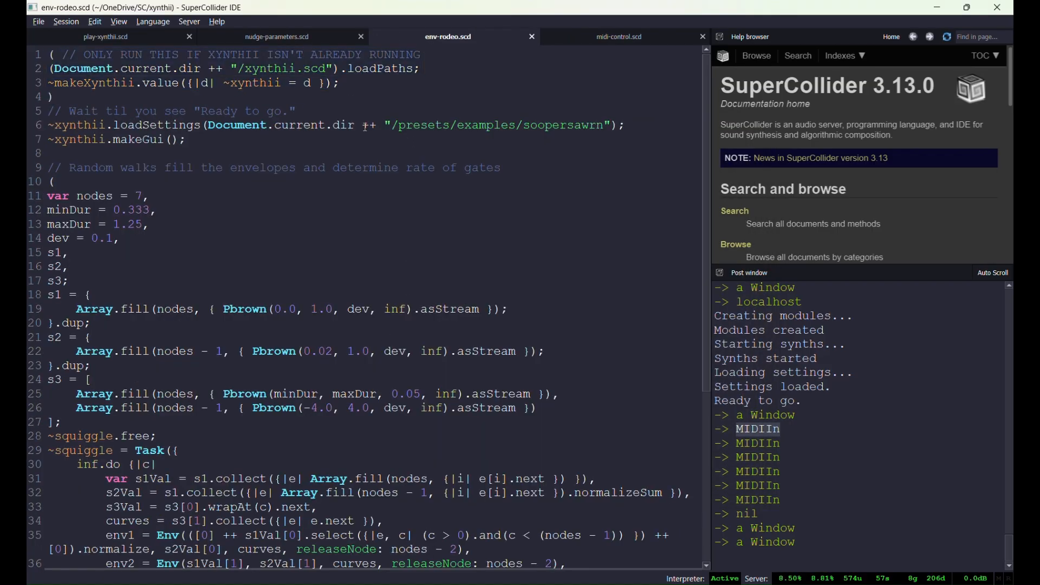
- Load the soopersawrn example preset, run the random-walk envelope block, and bring up the xynthii window
{"action": "left_click", "coordinate": [415, 125]}
{"action": "key", "text": "ctrl+Return"}
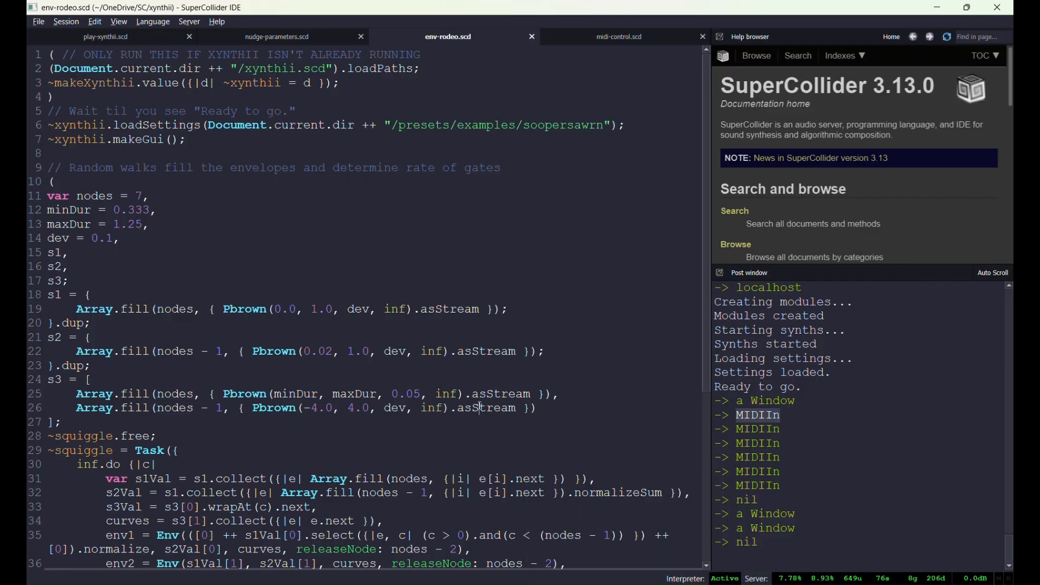
{"action": "key", "text": "ctrl+Return"}
{"action": "key", "text": "alt+Tab"}
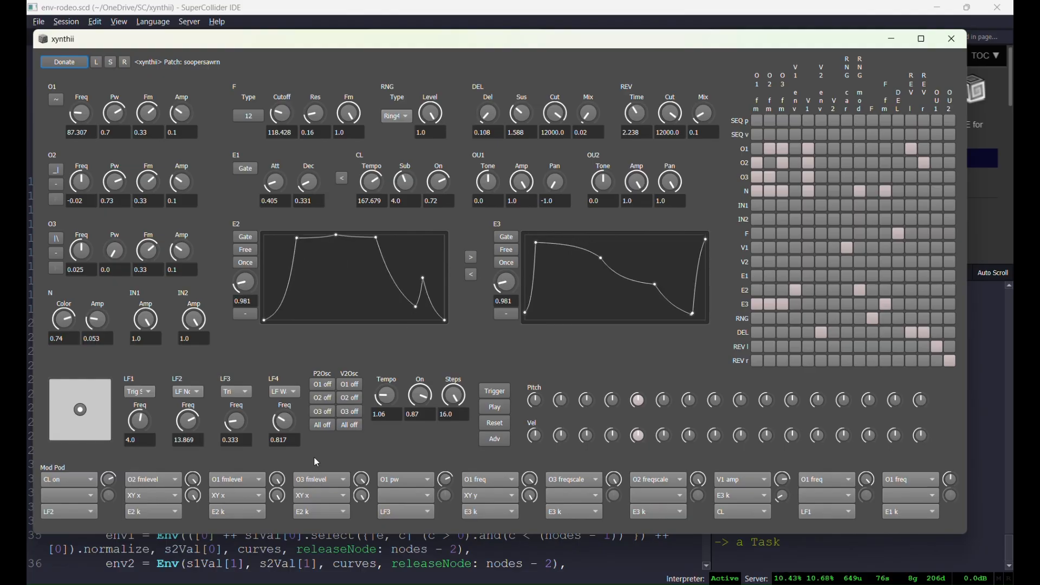
- Evaluate the ~squiggle.stop; ~xynthii.trigger(0); line at the end of env-rodeo.scd, and return to the xynthii window
{"action": "left_click", "coordinate": [266, 550]}
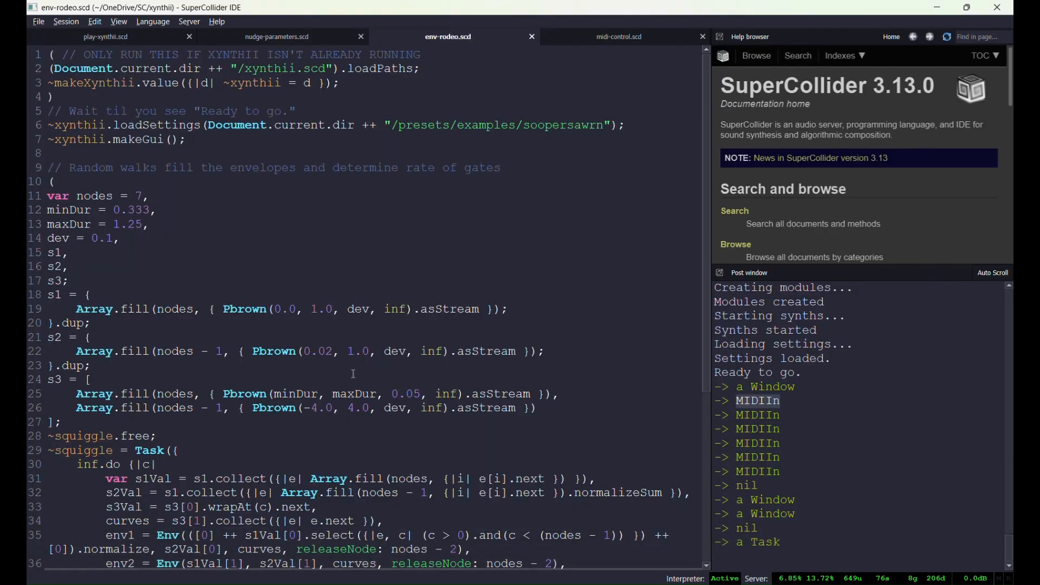
{"action": "scroll", "coordinate": [353, 373], "scroll_direction": "down", "scroll_amount": 6}
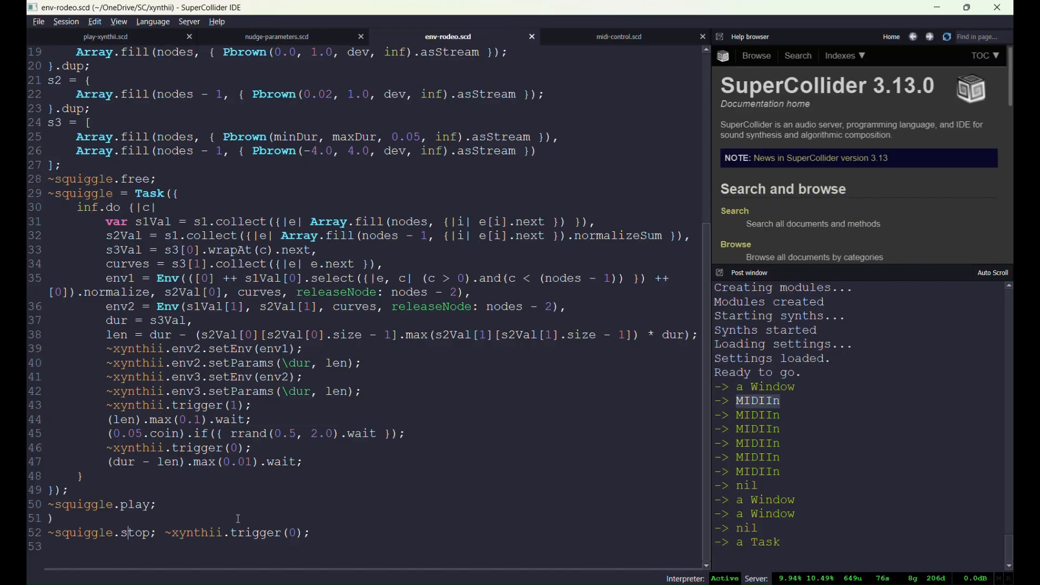
{"action": "key", "text": "shift+Return"}
{"action": "key", "text": "alt+Tab"}
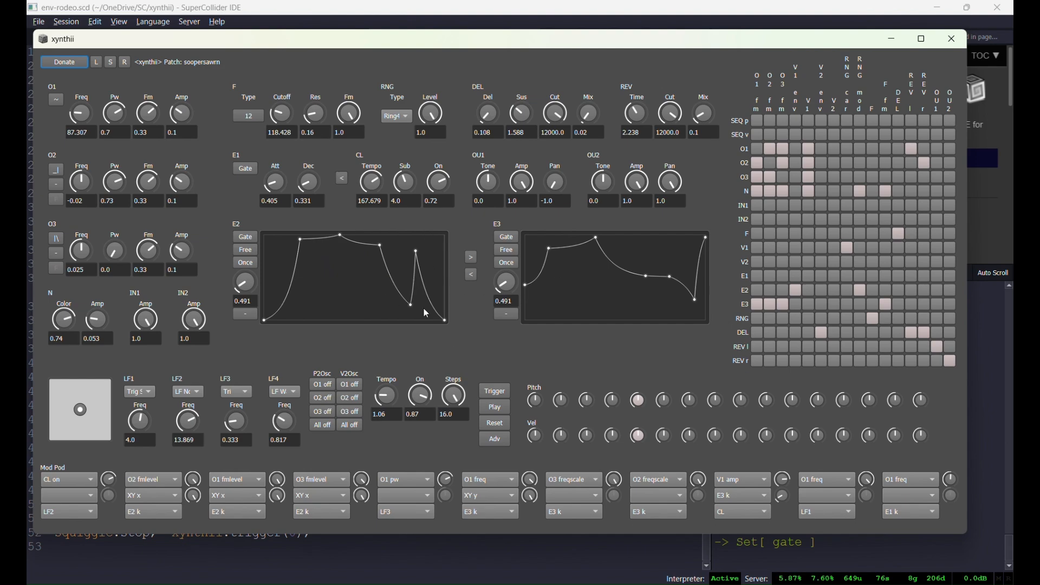
- Load the trackme preset from the examples folder into the synthesizer
{"action": "left_click", "coordinate": [97, 62]}
{"action": "double_click", "coordinate": [177, 158]}
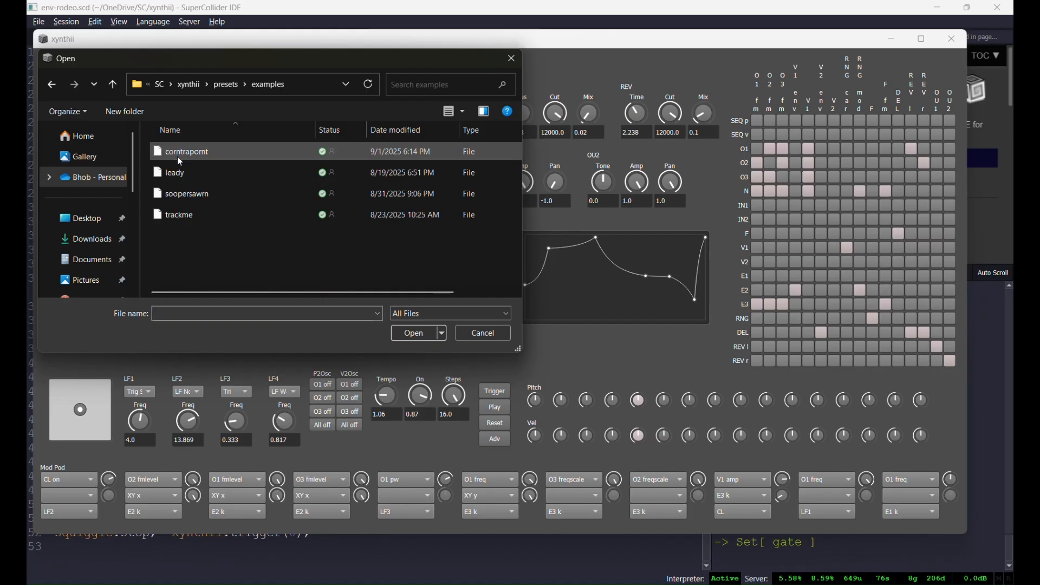
{"action": "left_click", "coordinate": [174, 214]}
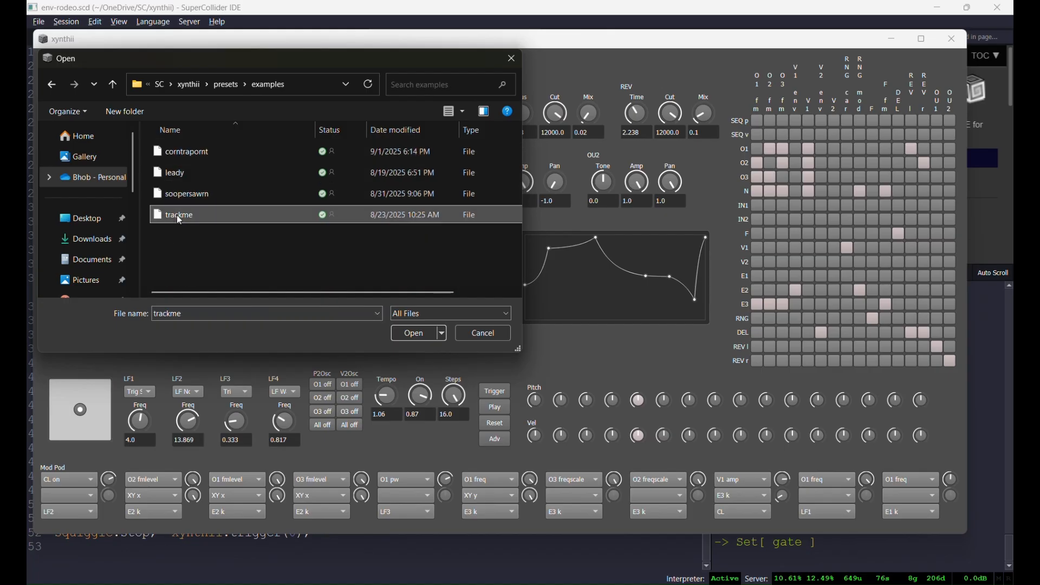
{"action": "left_click", "coordinate": [422, 334]}
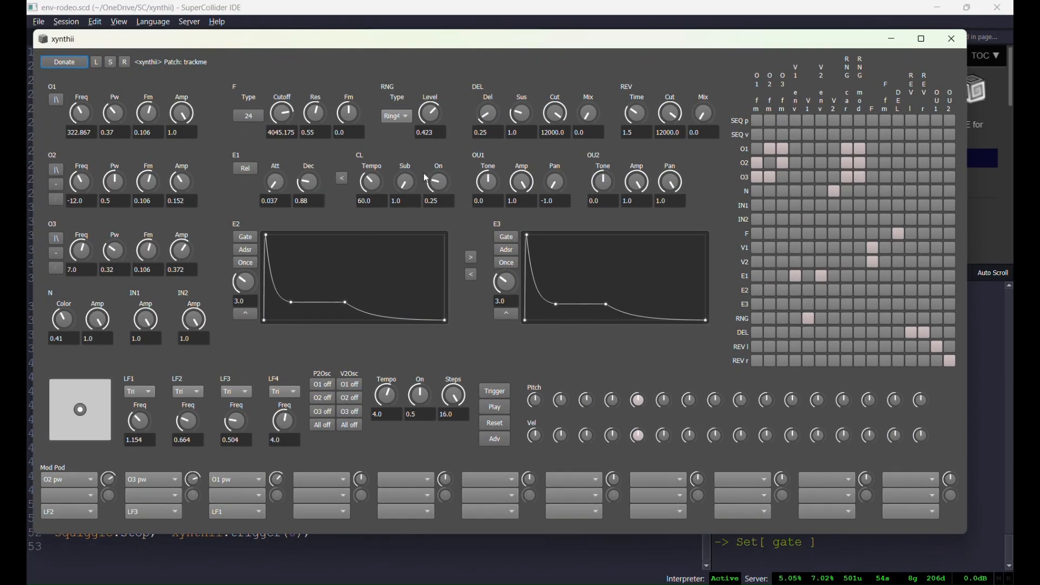
- Return to the SuperCollider IDE and open spectral-tracking.scd from the xynthii folder
{"action": "left_click", "coordinate": [303, 14]}
{"action": "scroll", "coordinate": [307, 141], "scroll_direction": "up", "scroll_amount": 7}
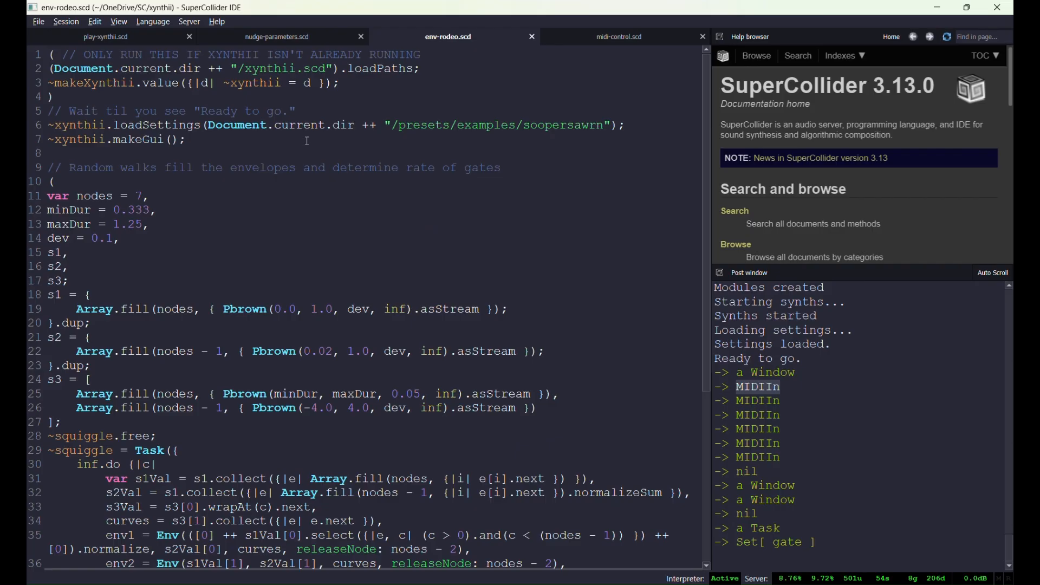
{"action": "key", "text": "ctrl+o"}
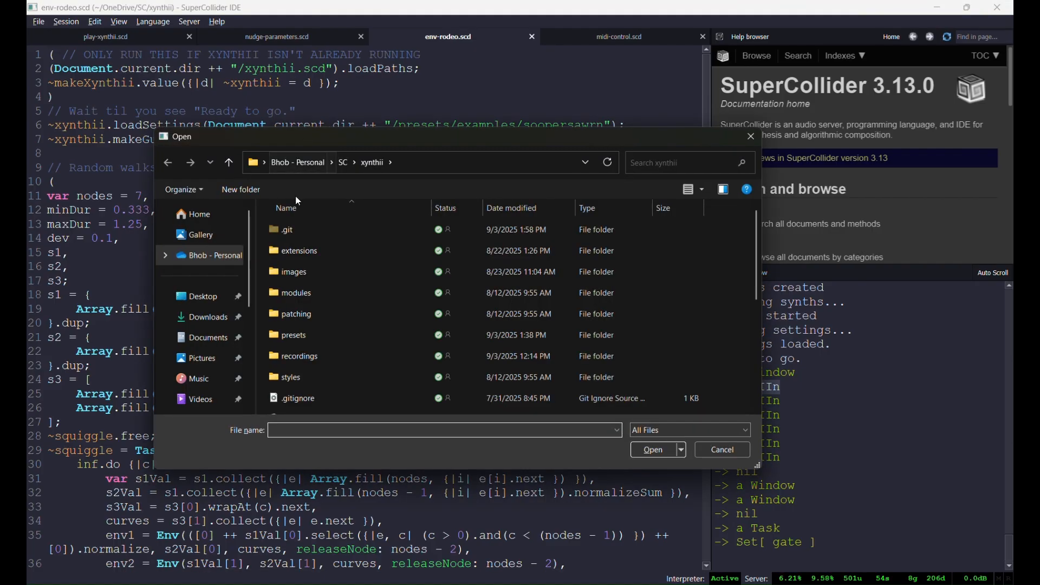
{"action": "scroll", "coordinate": [320, 282], "scroll_direction": "down", "scroll_amount": 5}
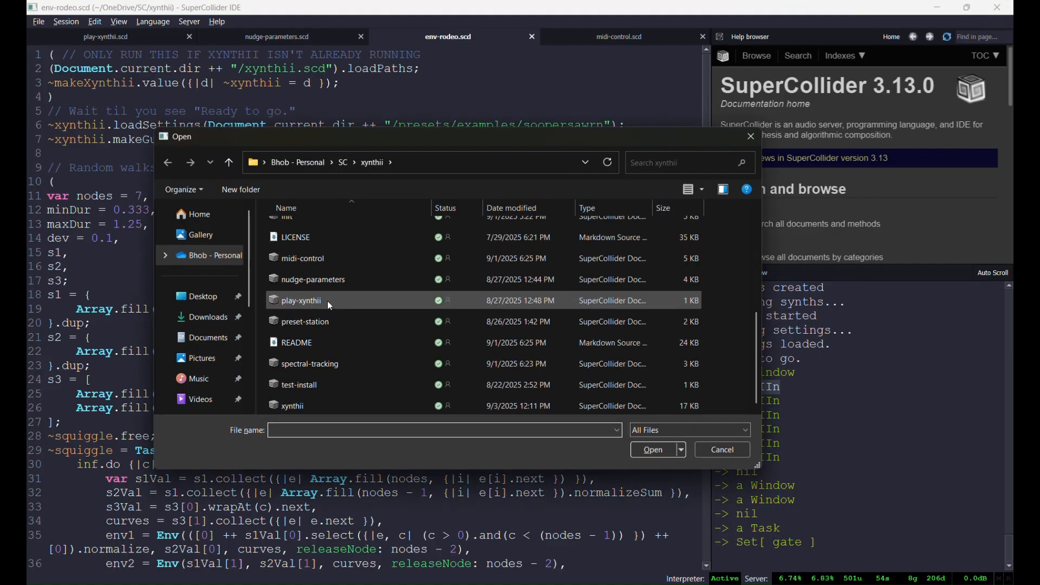
{"action": "left_click", "coordinate": [332, 365]}
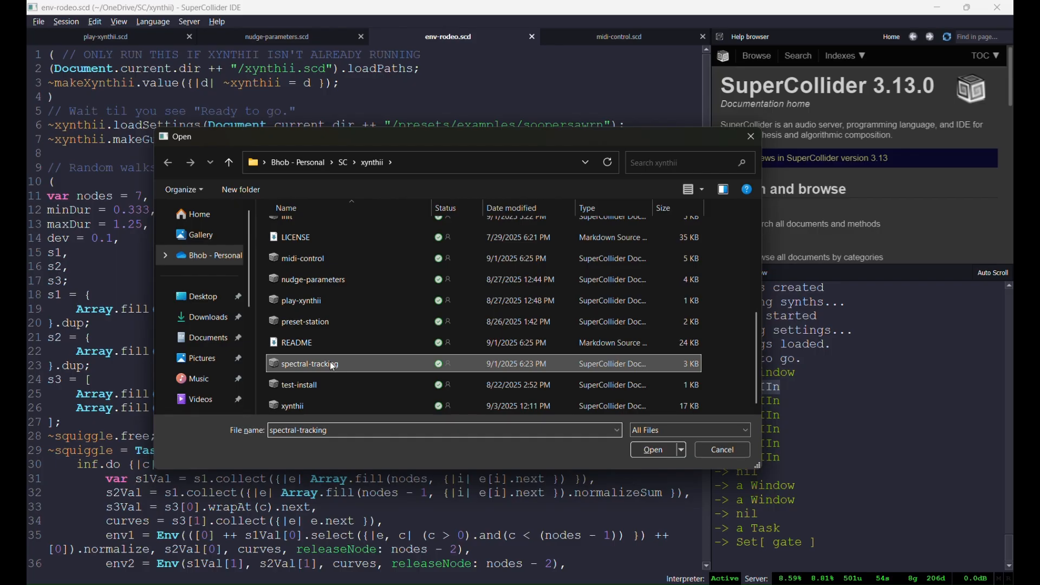
{"action": "left_click", "coordinate": [651, 450]}
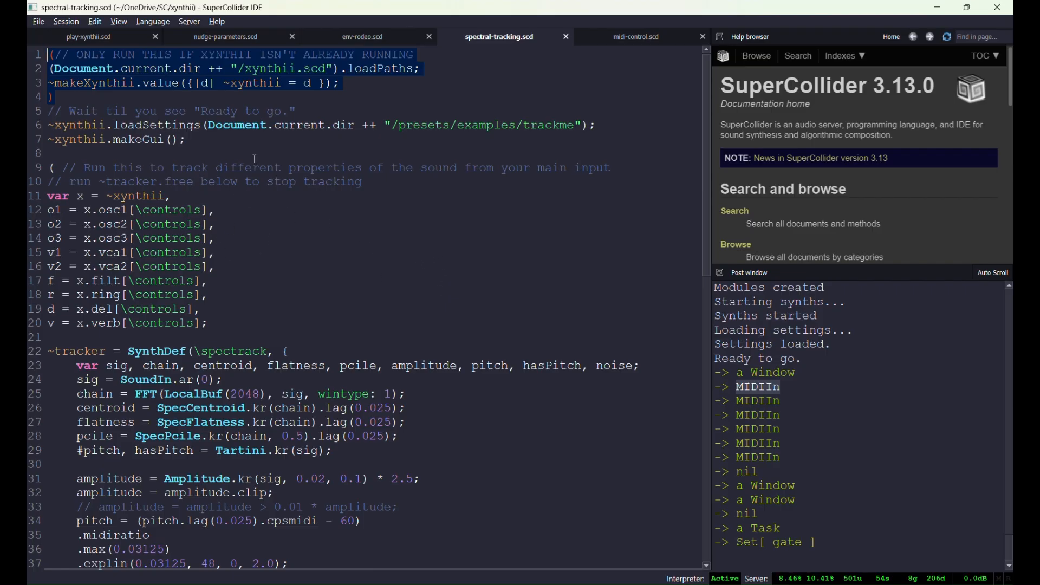
- Review the spectral-tracking code and run the ~tracker SynthDef block to track the main sound input
{"action": "scroll", "coordinate": [325, 233], "scroll_direction": "down", "scroll_amount": 6}
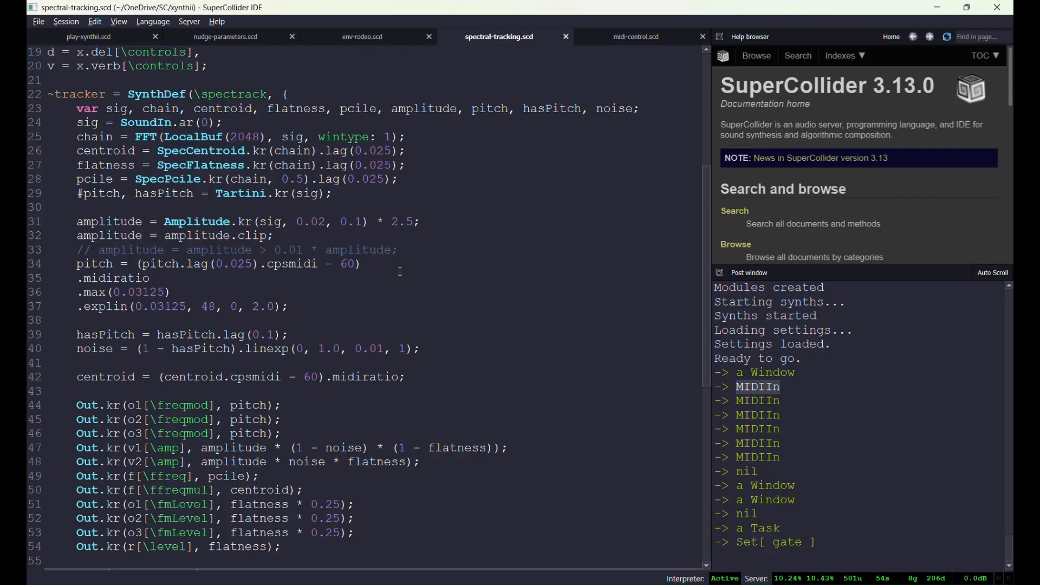
{"action": "scroll", "coordinate": [423, 266], "scroll_direction": "down", "scroll_amount": 3}
{"action": "scroll", "coordinate": [424, 266], "scroll_direction": "up", "scroll_amount": 8}
{"action": "scroll", "coordinate": [368, 272], "scroll_direction": "up", "scroll_amount": 1}
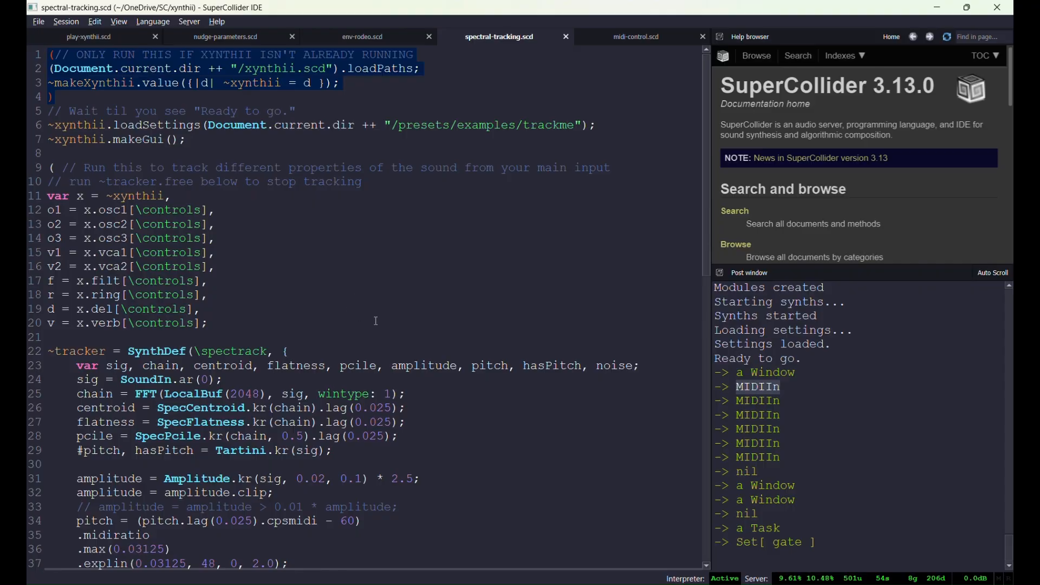
{"action": "scroll", "coordinate": [375, 314], "scroll_direction": "down", "scroll_amount": 4}
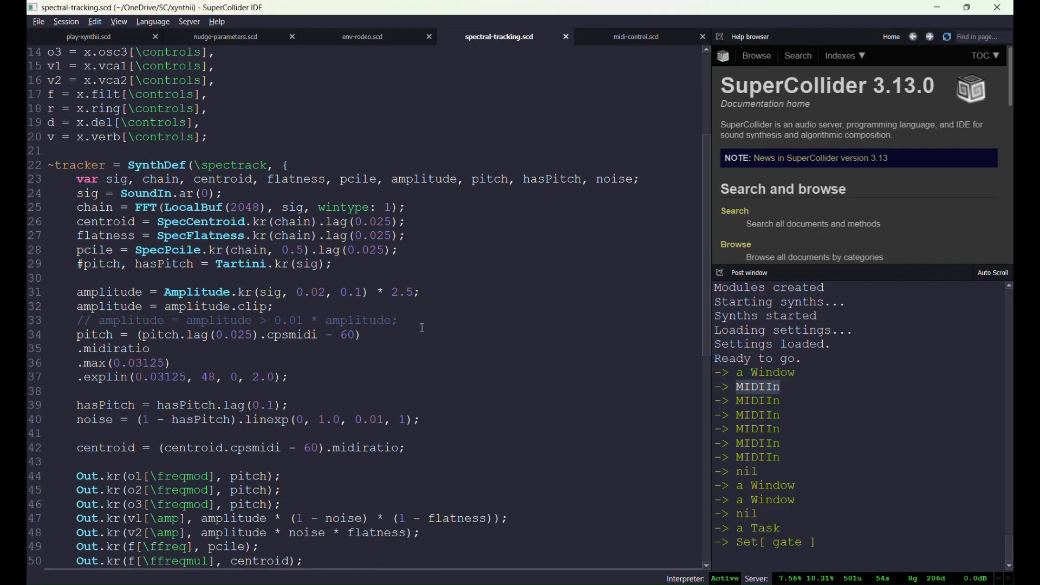
{"action": "scroll", "coordinate": [415, 330], "scroll_direction": "up", "scroll_amount": 3}
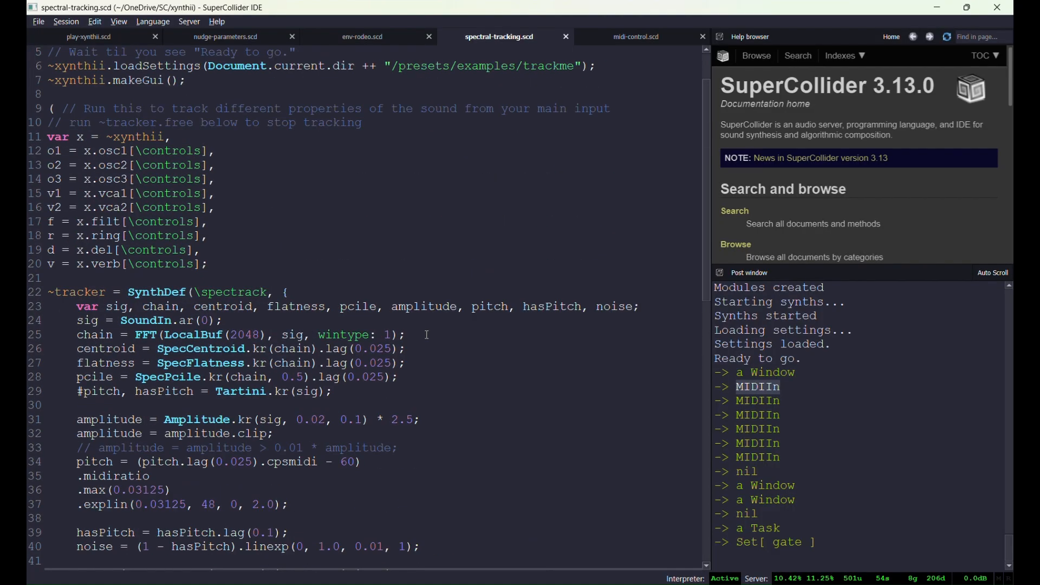
{"action": "scroll", "coordinate": [435, 345], "scroll_direction": "down", "scroll_amount": 3}
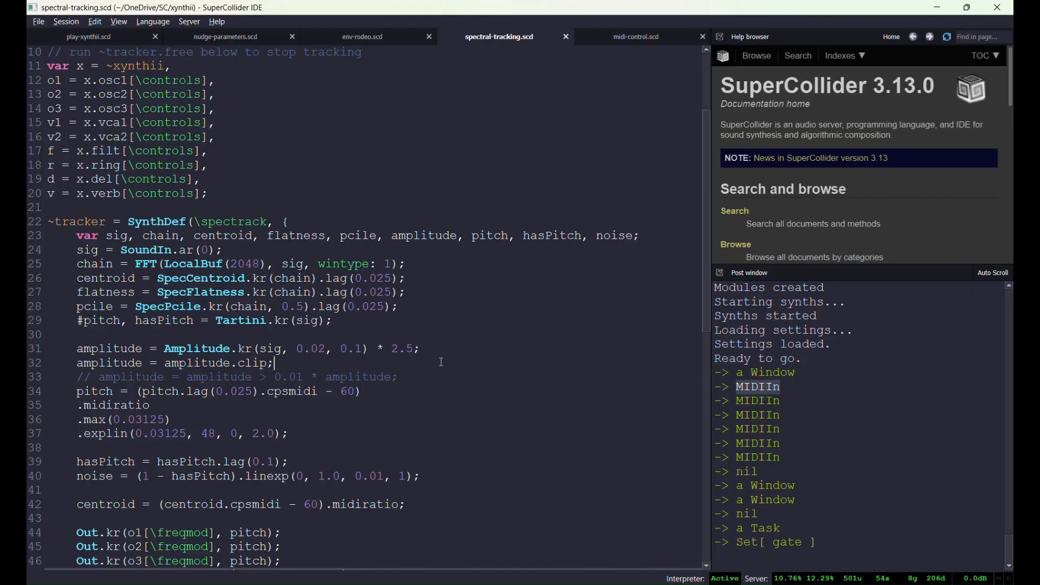
{"action": "key", "text": "ctrl+Return"}
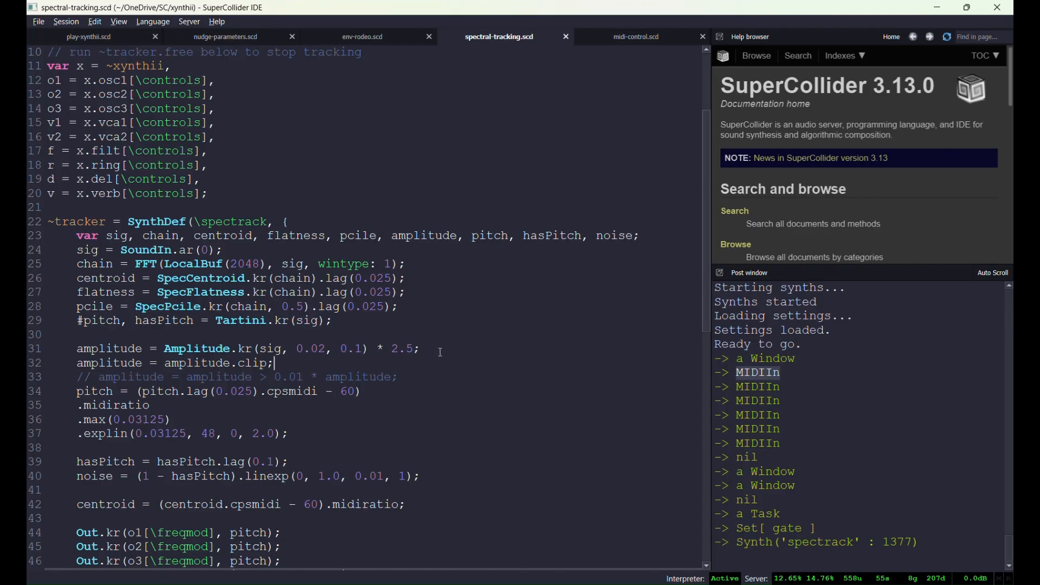
- Stop the spectral tracker by evaluating ~tracker.free, and go to the ~concat block below it
{"action": "scroll", "coordinate": [441, 353], "scroll_direction": "down", "scroll_amount": 3}
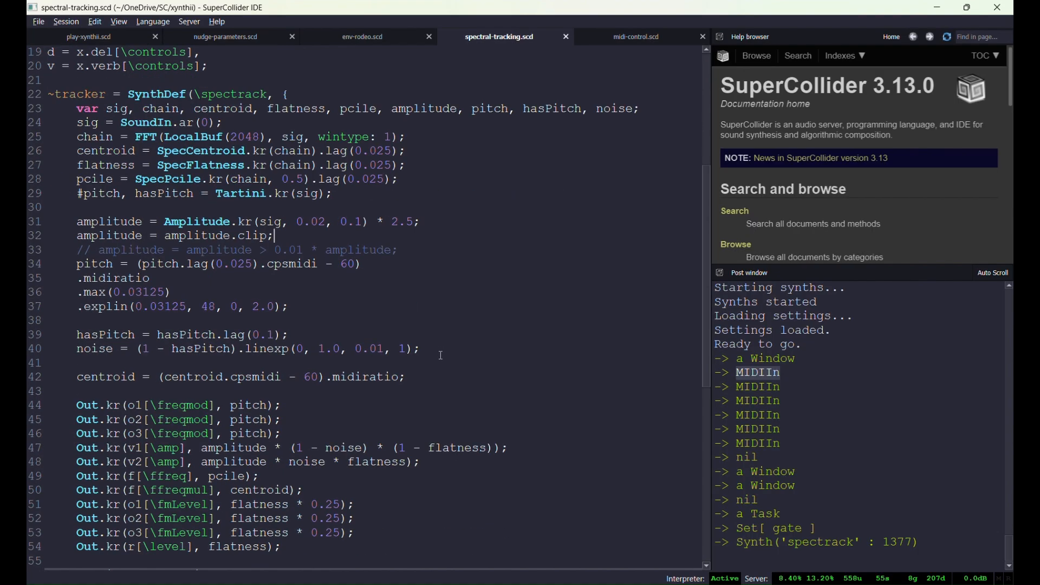
{"action": "scroll", "coordinate": [441, 355], "scroll_direction": "down", "scroll_amount": 3}
{"action": "scroll", "coordinate": [442, 353], "scroll_direction": "down", "scroll_amount": 4}
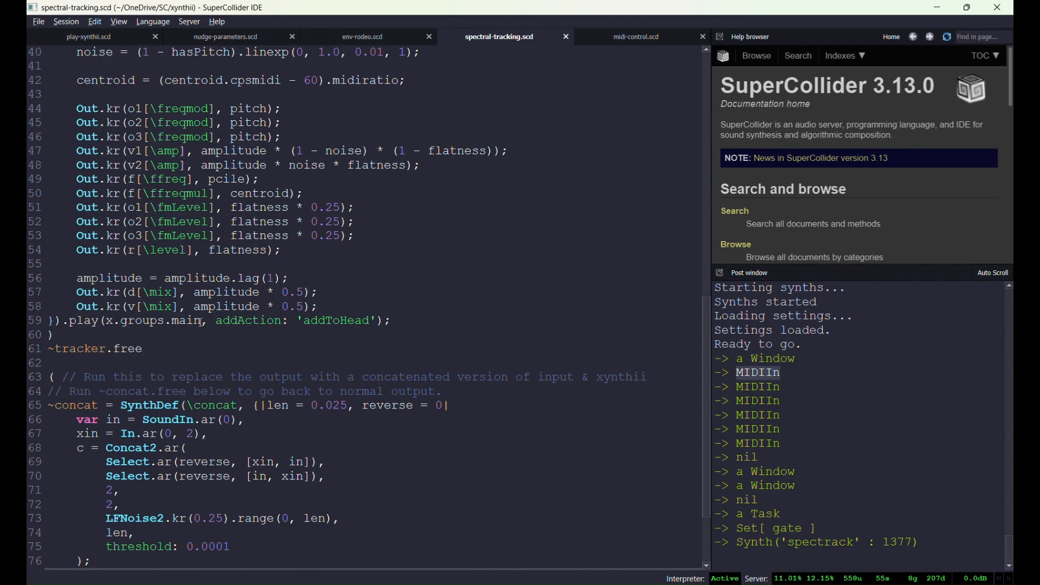
{"action": "key", "text": "shift+Return"}
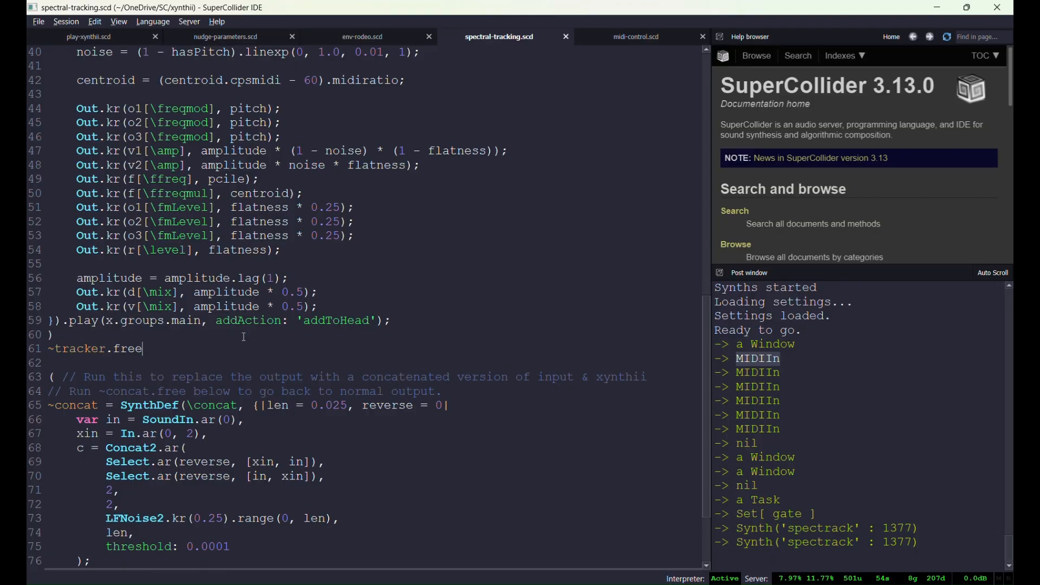
{"action": "scroll", "coordinate": [372, 422], "scroll_direction": "down", "scroll_amount": 3}
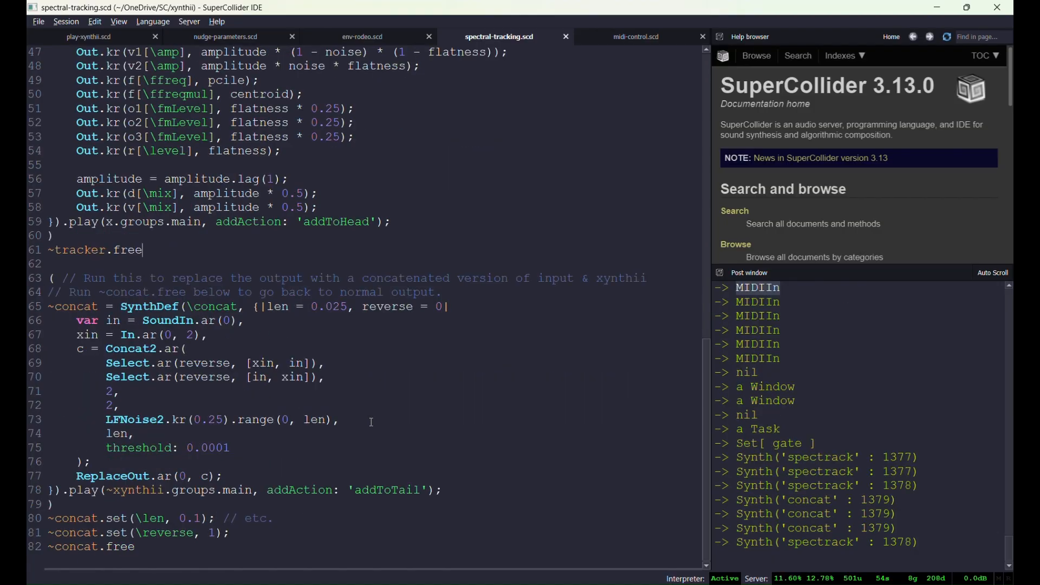